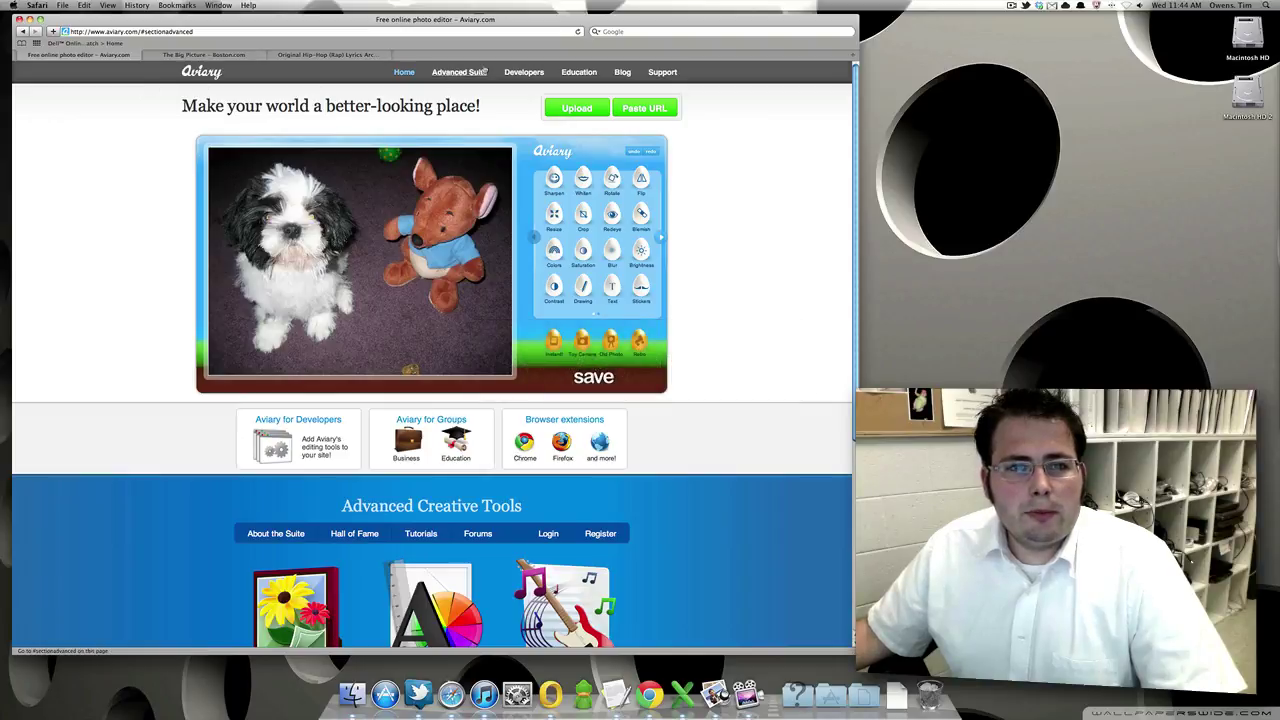
Jump to Aviary's Advanced Creative Tools section listing the Image, Effects, Vector, Color and Audio editors
{"action": "left_click", "coordinate": [460, 72]}
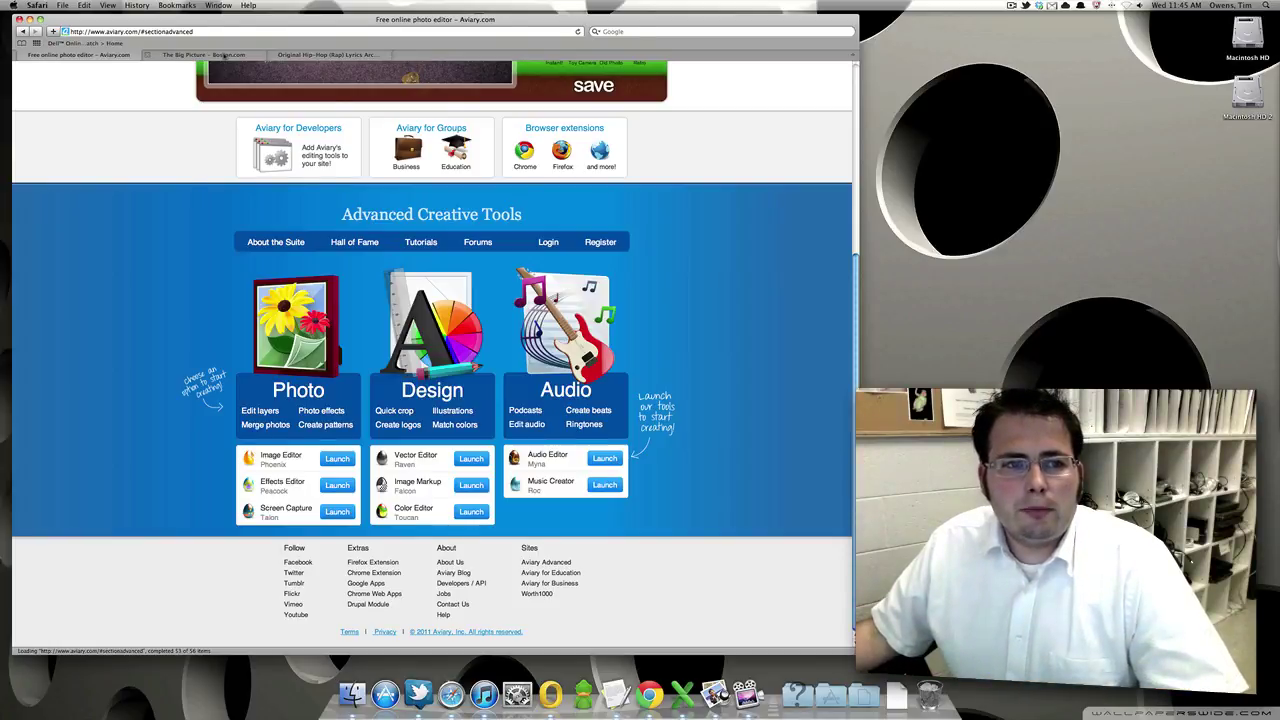
Look over The Big Picture tab, then switch to the ohhla.com lyrics archive tab
{"action": "left_click", "coordinate": [226, 55]}
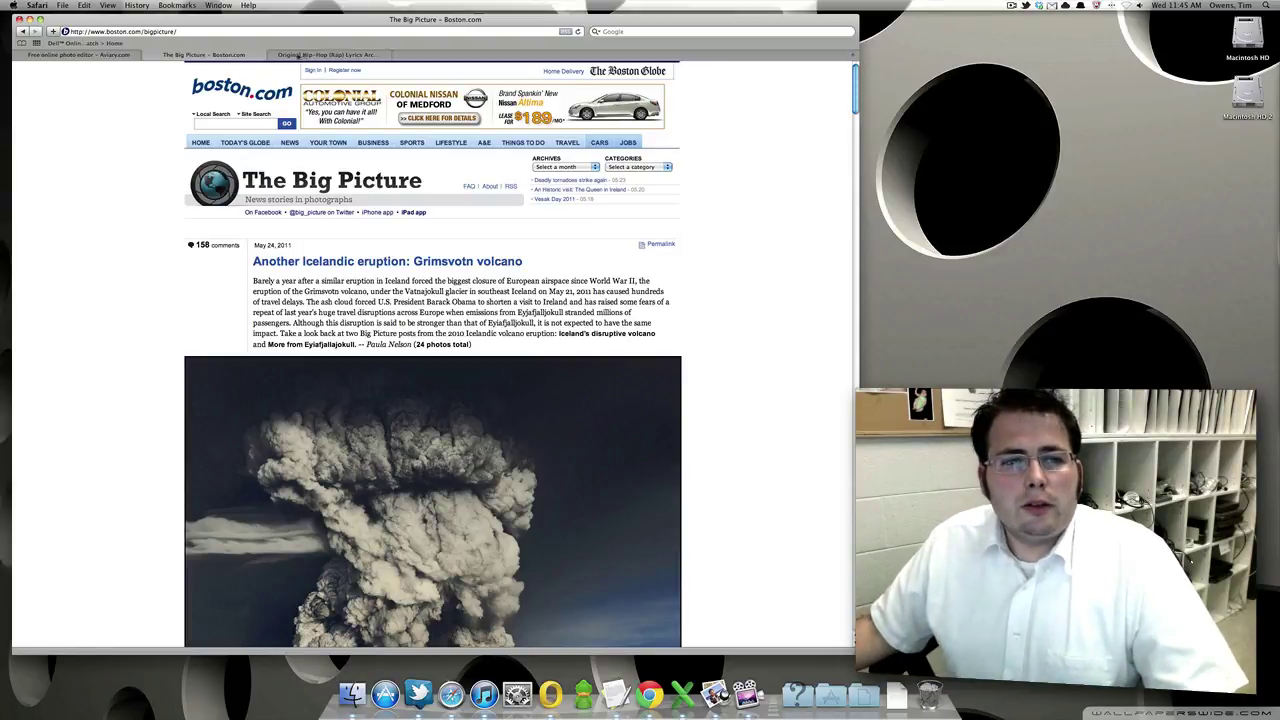
{"action": "key", "text": "ctrl+Tab"}
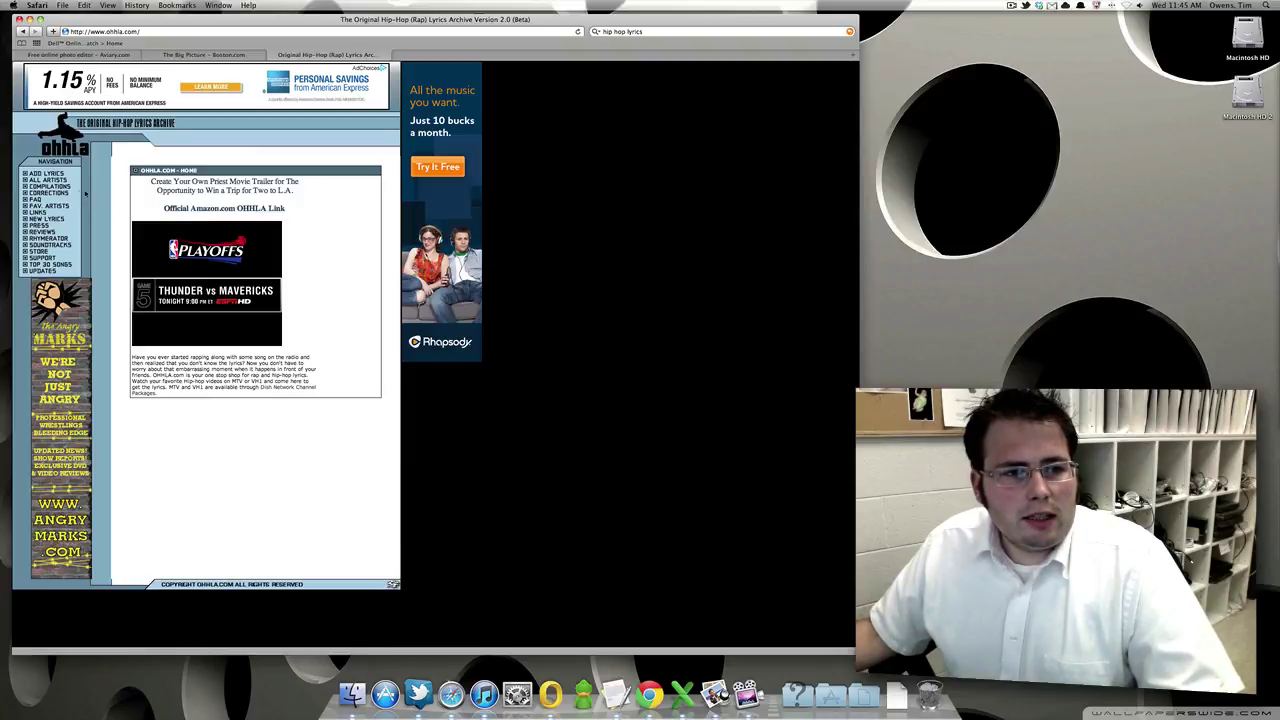
Browse All Artists, then B, then Beastie Boys to the Paul's Boutique song 'The Sounds of Science'
{"action": "left_click", "coordinate": [35, 181]}
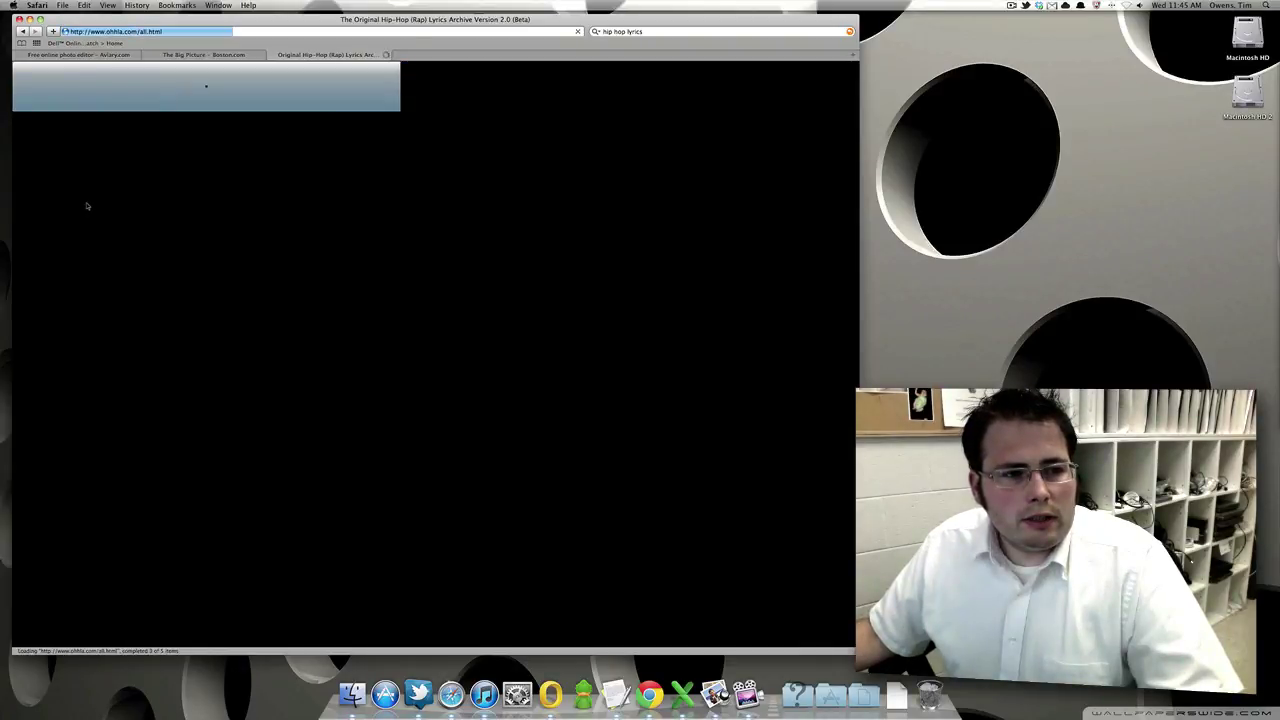
{"action": "left_click", "coordinate": [141, 211]}
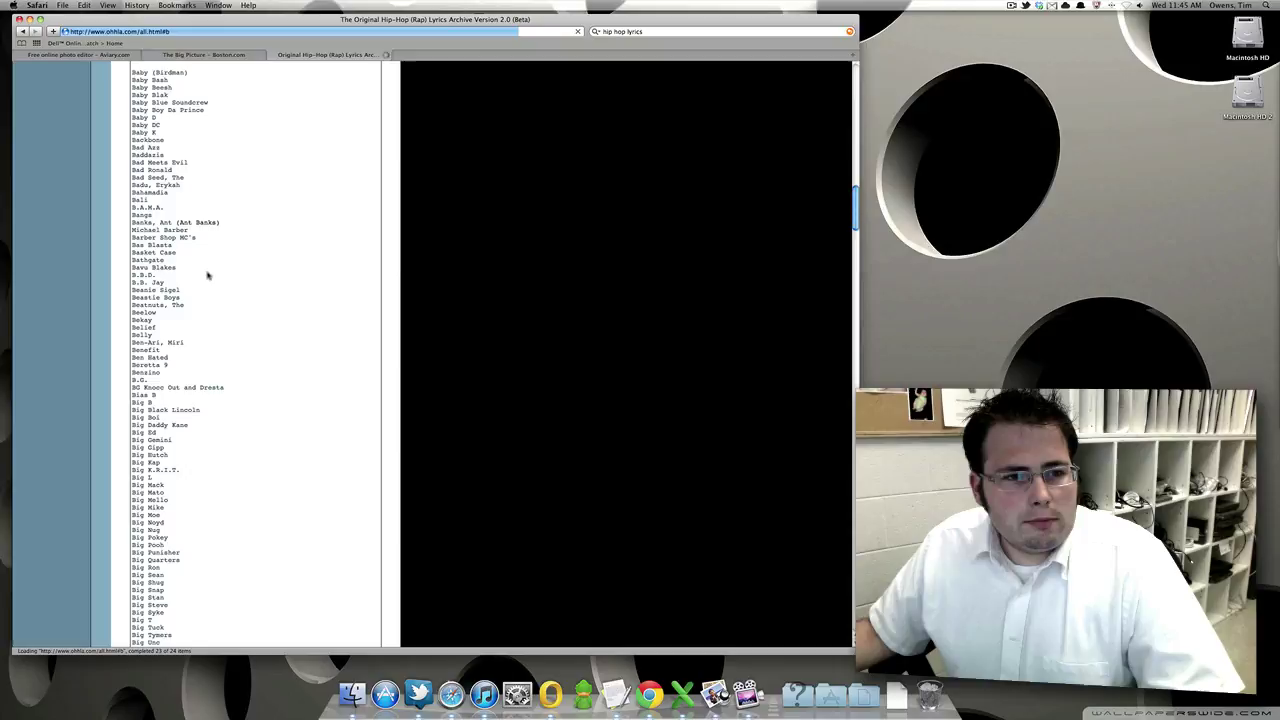
{"action": "left_click", "coordinate": [160, 298]}
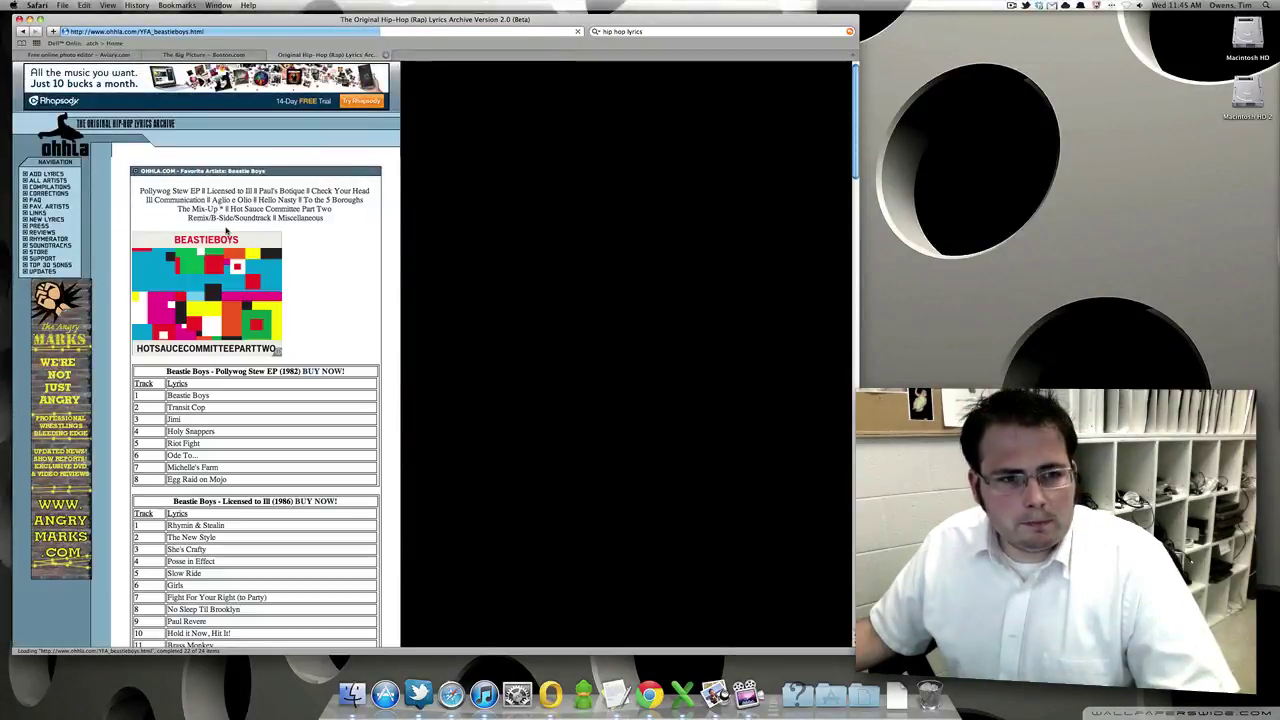
{"action": "scroll", "coordinate": [398, 368], "scroll_direction": "down", "scroll_amount": 8}
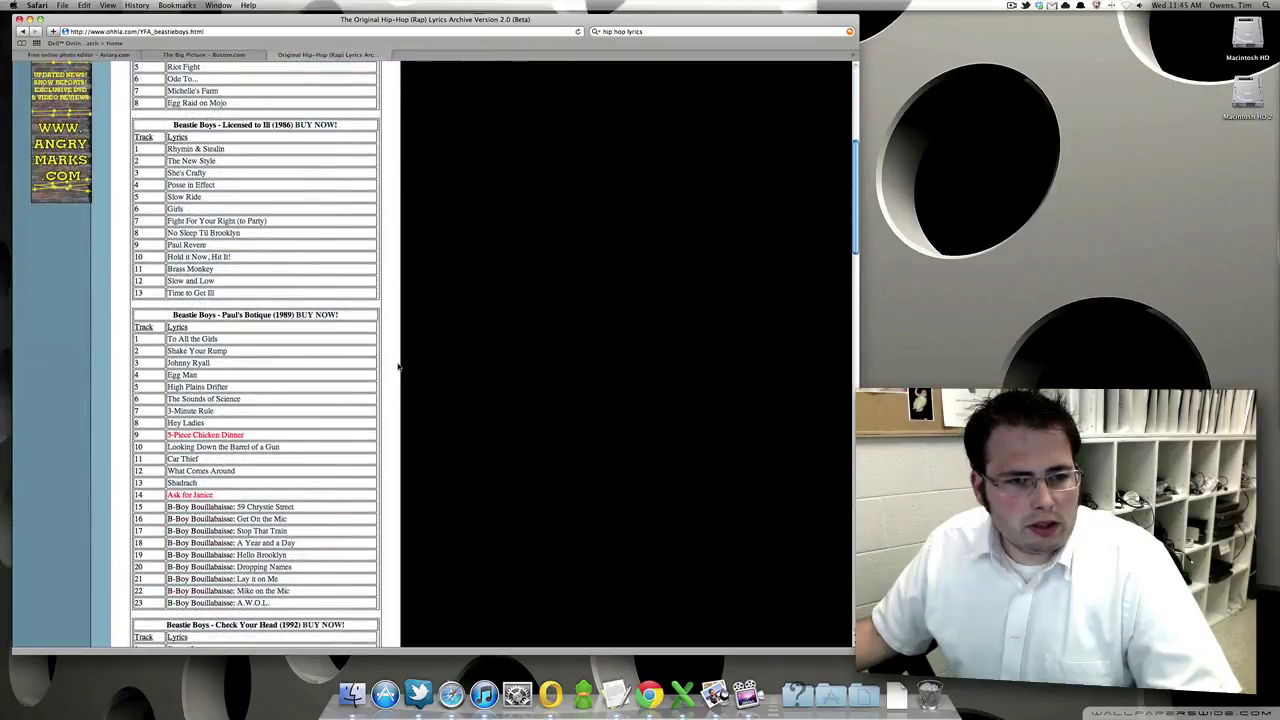
{"action": "left_click", "coordinate": [203, 399]}
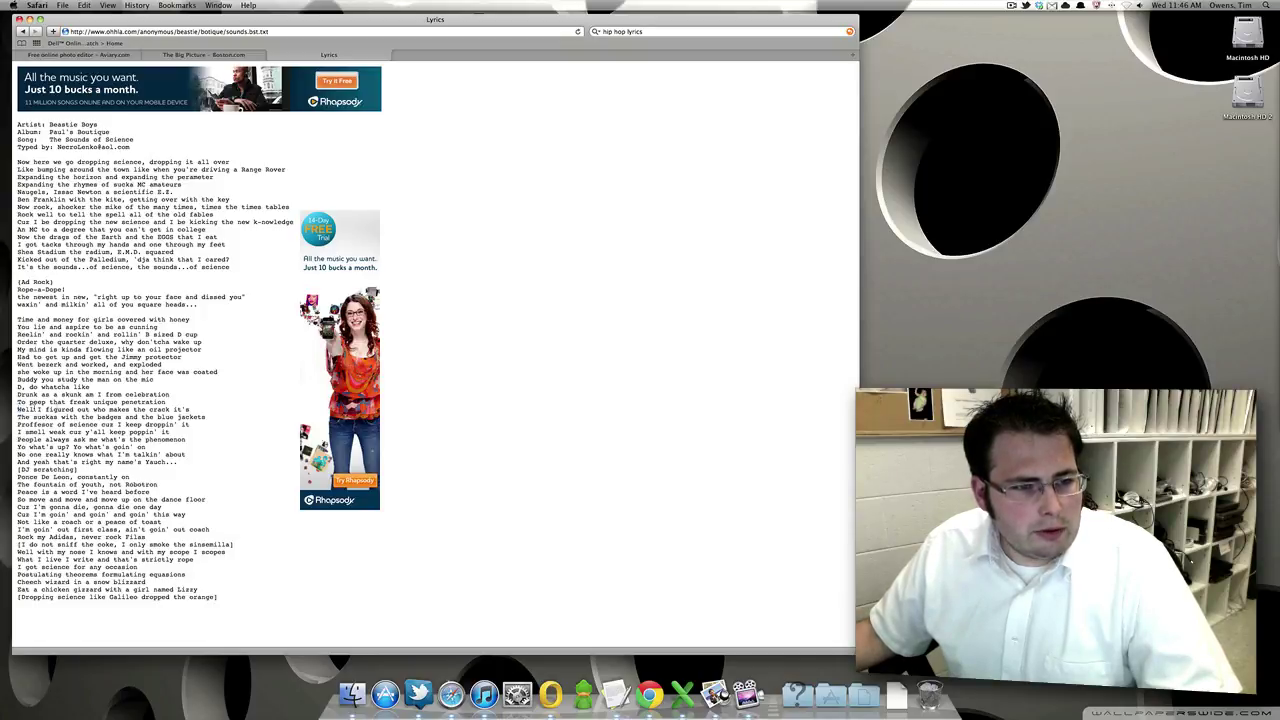
Paste the lines 'Well I figured out' to 'the blue jackets' into a new TextEdit document beside Safari
{"action": "left_click_drag", "start_coordinate": [18, 409], "coordinate": [216, 418]}
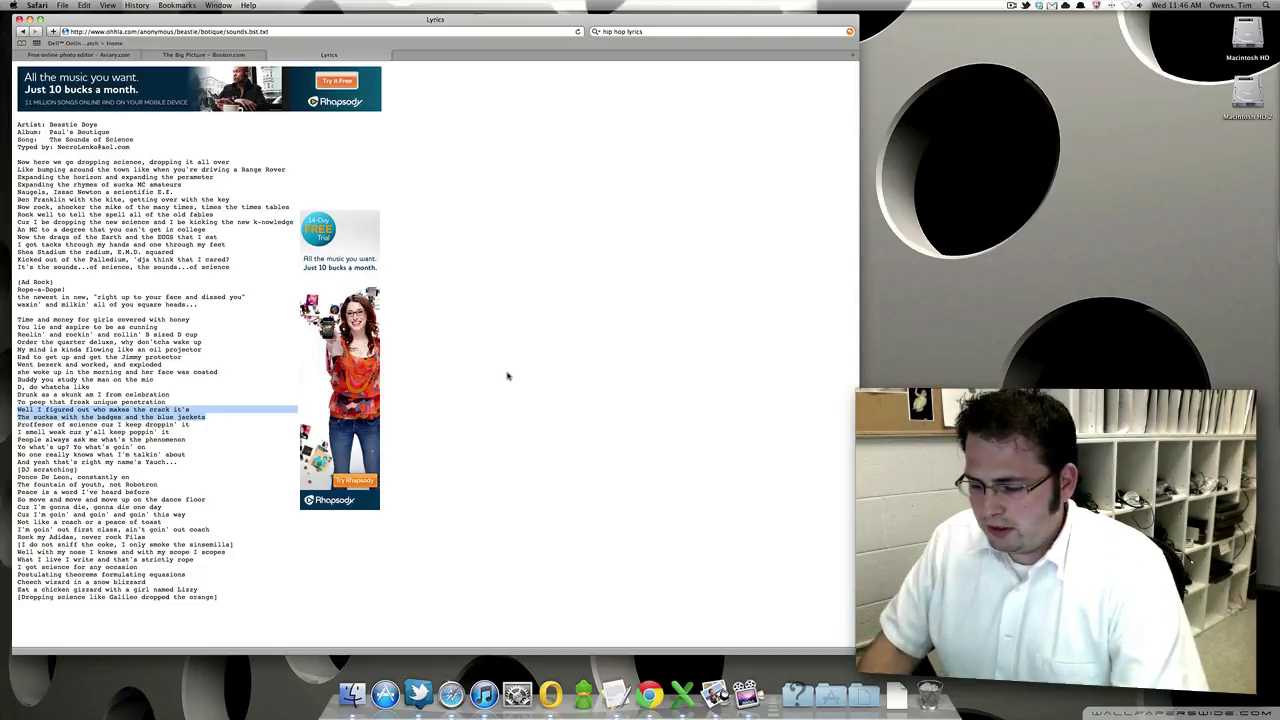
{"action": "key", "text": "alt+space"}
{"action": "type", "text": "te"}
{"action": "key", "text": "Return"}
{"action": "type", "text": "Well I figured out who makes the crack it's a The suckas with the badges and the blue jackets"}
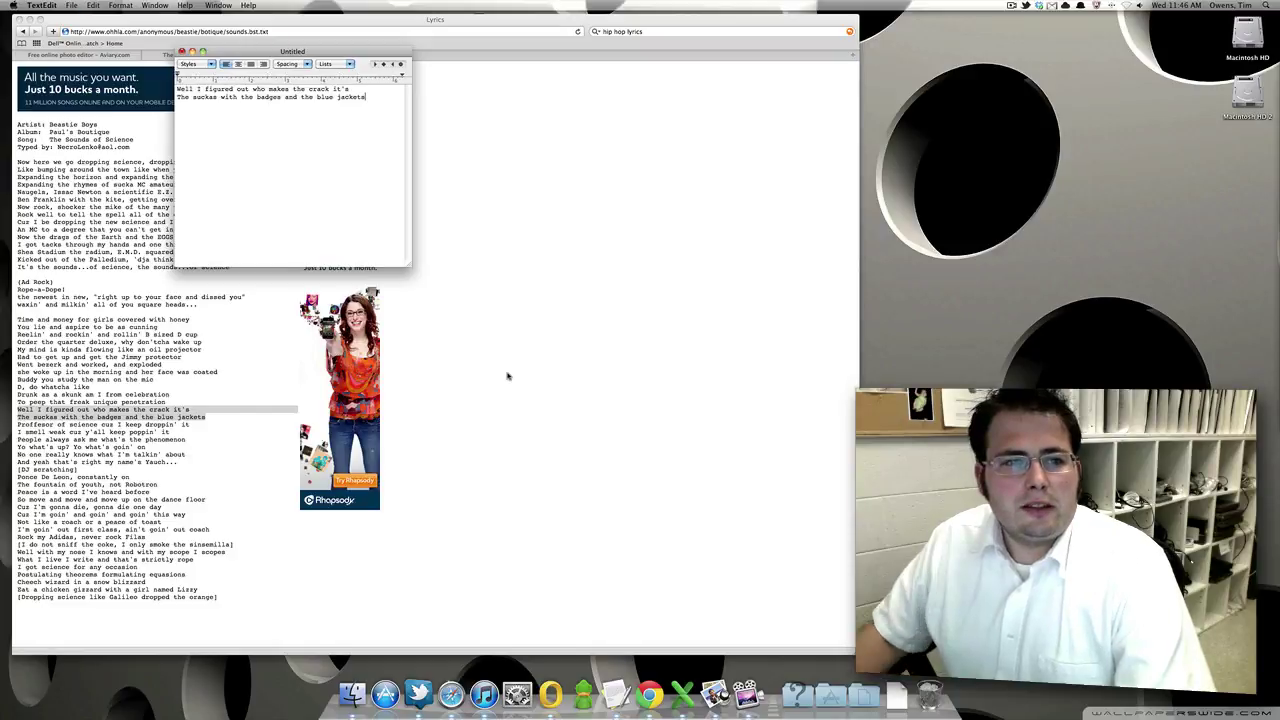
{"action": "left_click_drag", "start_coordinate": [324, 52], "coordinate": [1037, 166]}
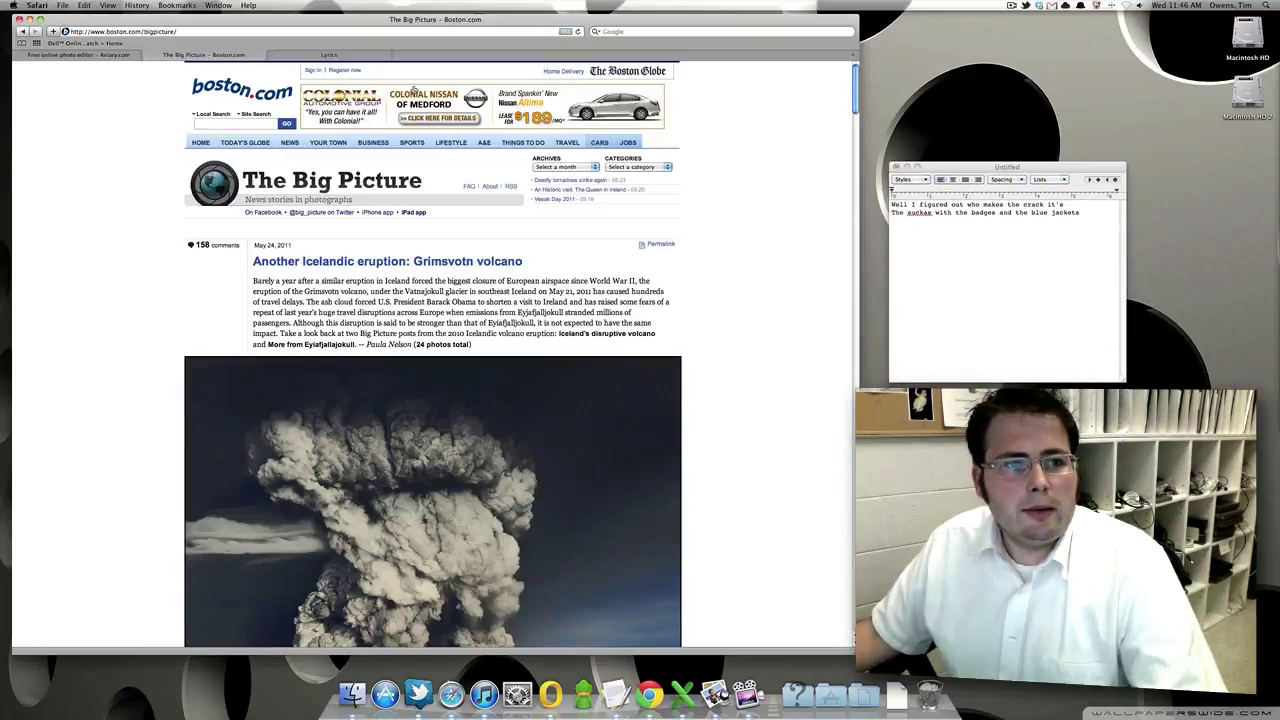
Scroll The Big Picture page down to the 'Libya: rebellion continues' post
{"action": "left_click", "coordinate": [190, 56]}
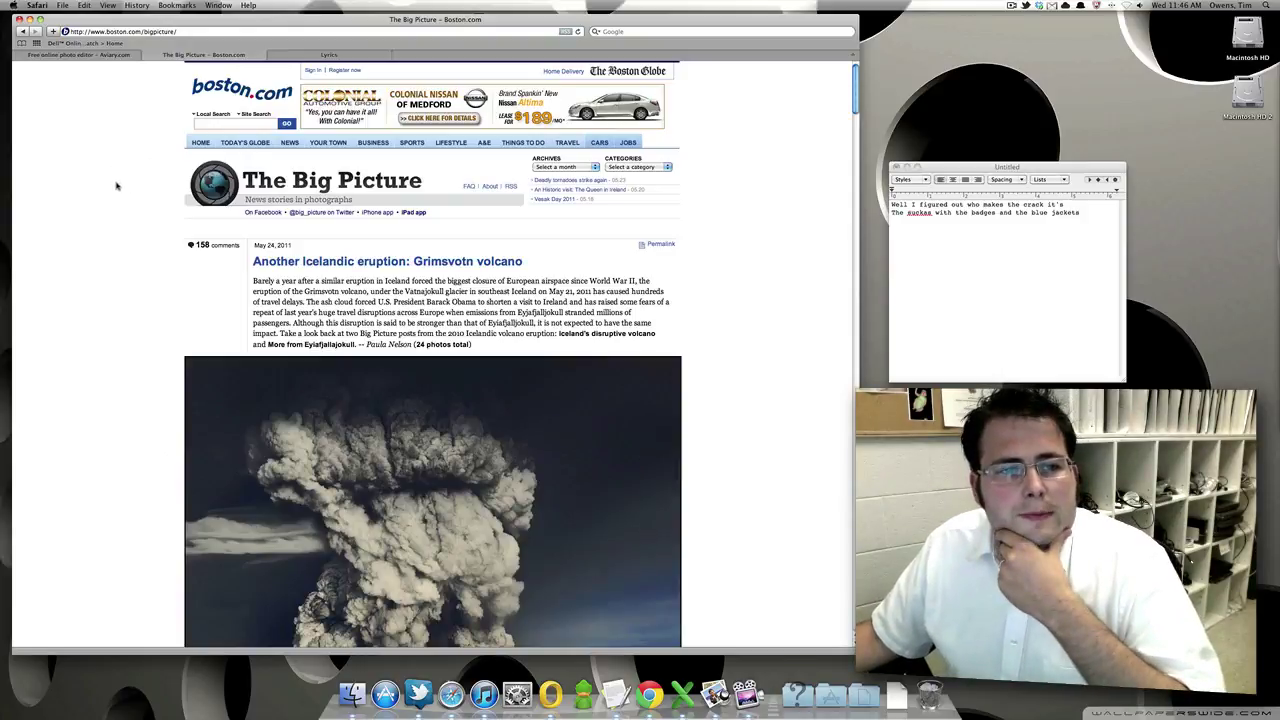
{"action": "scroll", "coordinate": [117, 186], "scroll_direction": "down", "scroll_amount": 3}
{"action": "scroll", "coordinate": [117, 186], "scroll_direction": "down", "scroll_amount": 4}
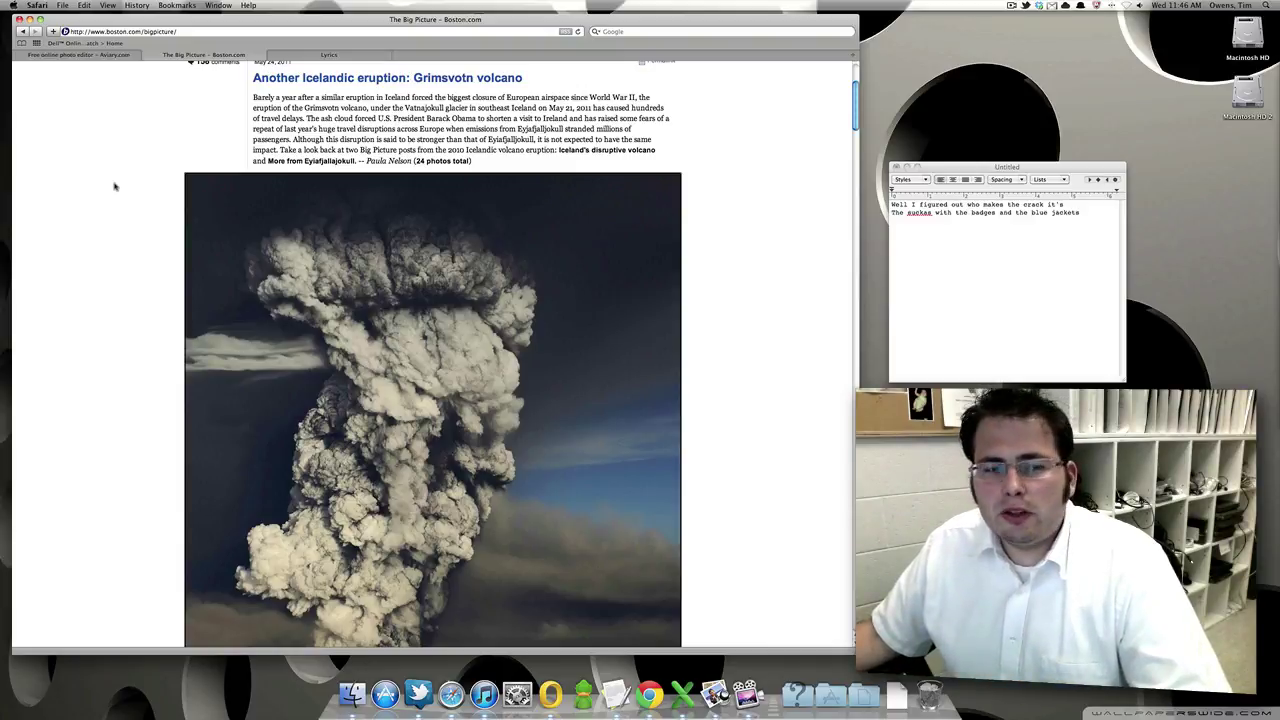
{"action": "scroll", "coordinate": [115, 186], "scroll_direction": "down", "scroll_amount": 15}
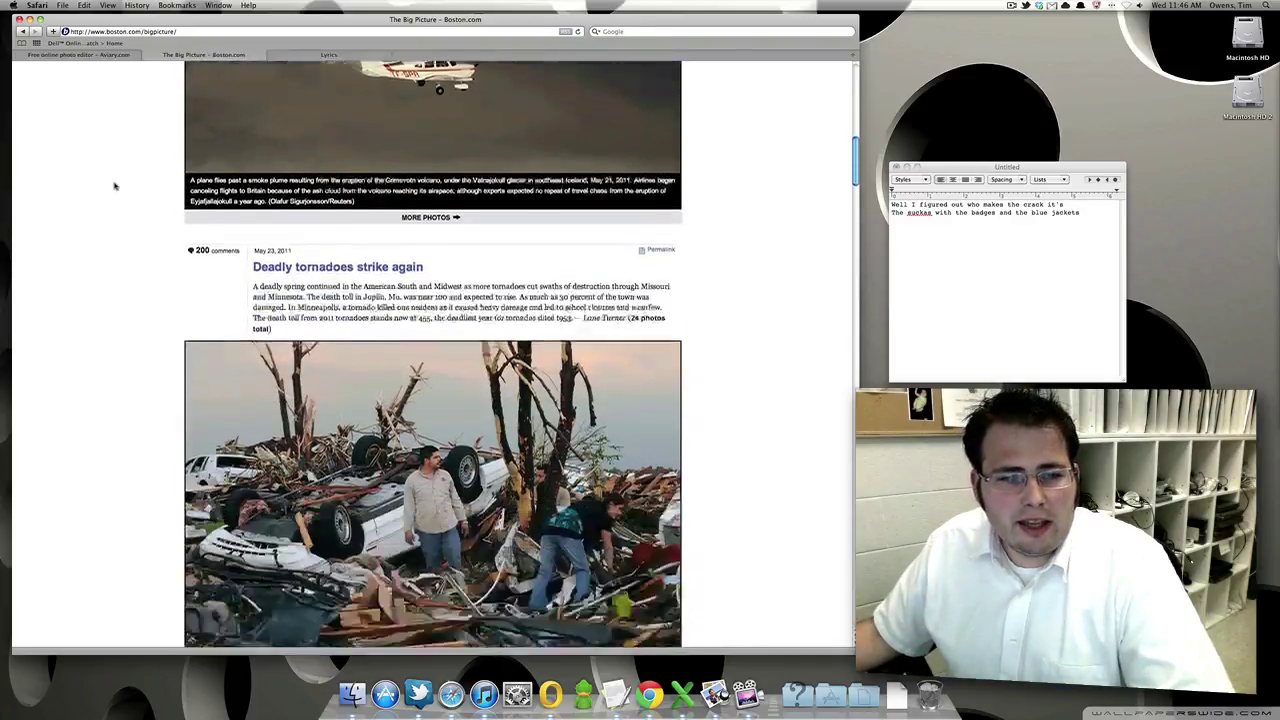
{"action": "scroll", "coordinate": [115, 186], "scroll_direction": "down", "scroll_amount": 15}
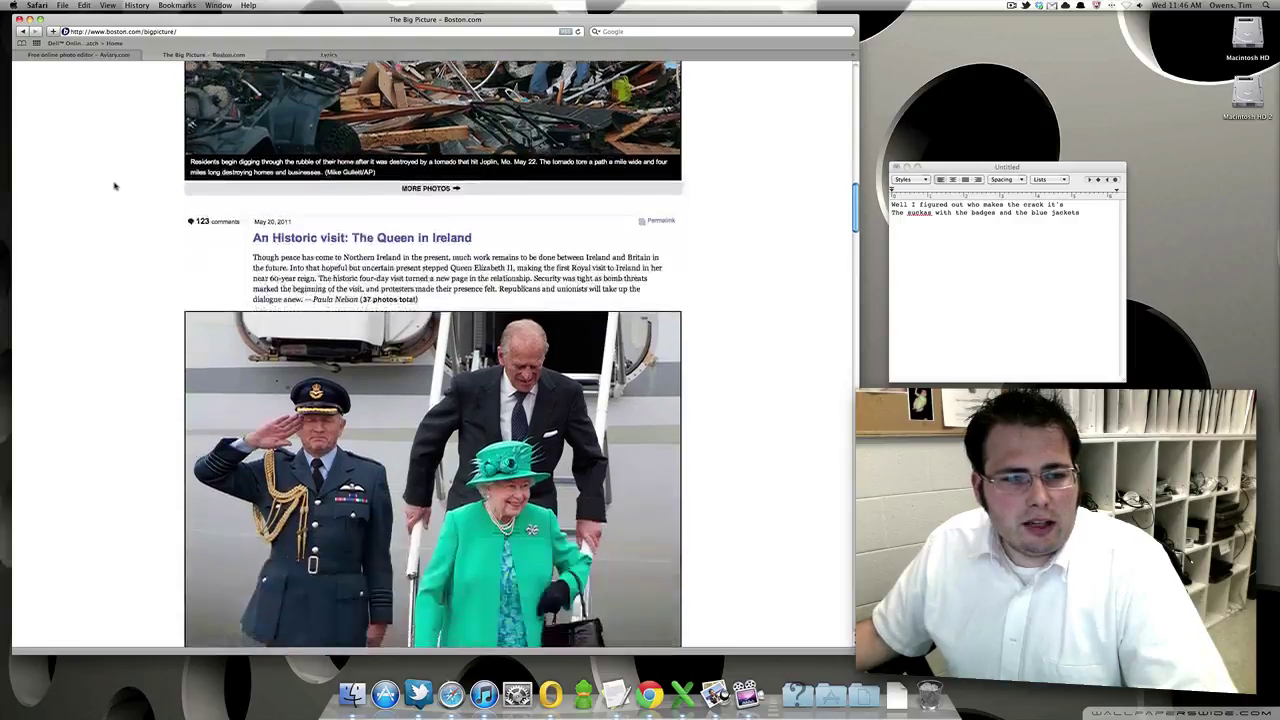
{"action": "scroll", "coordinate": [115, 186], "scroll_direction": "down", "scroll_amount": 18}
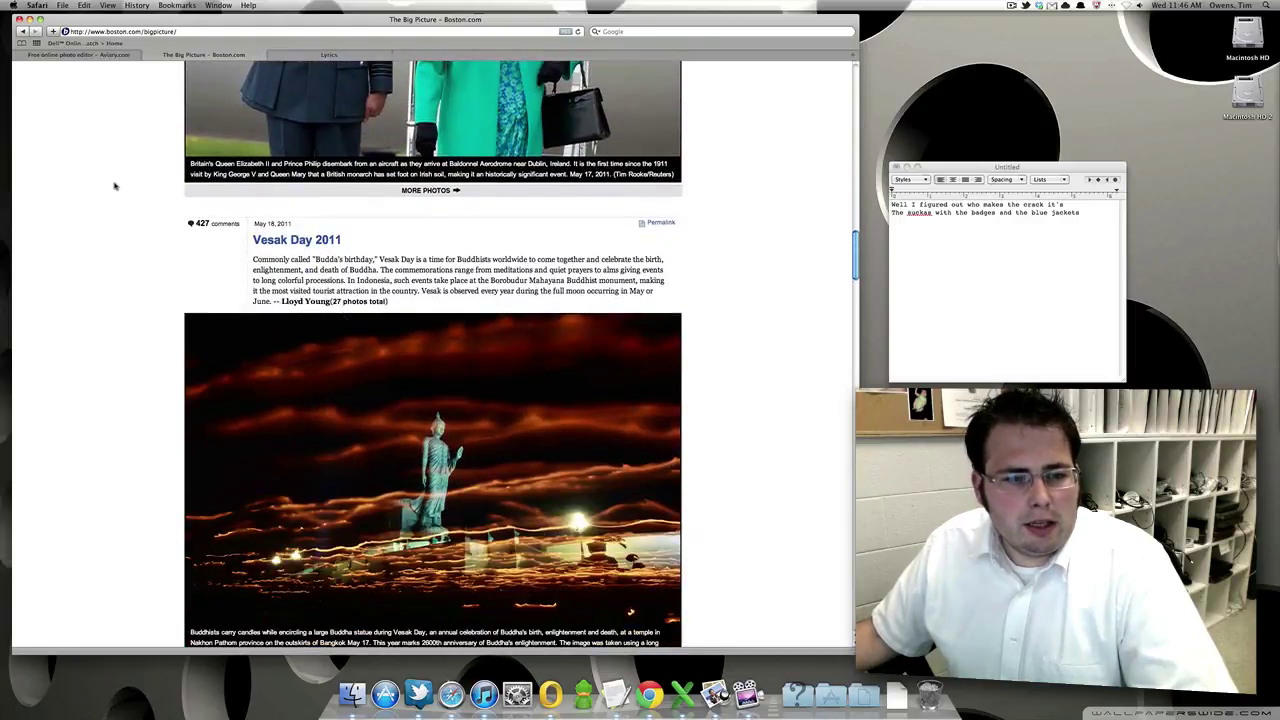
{"action": "scroll", "coordinate": [115, 186], "scroll_direction": "down", "scroll_amount": 1}
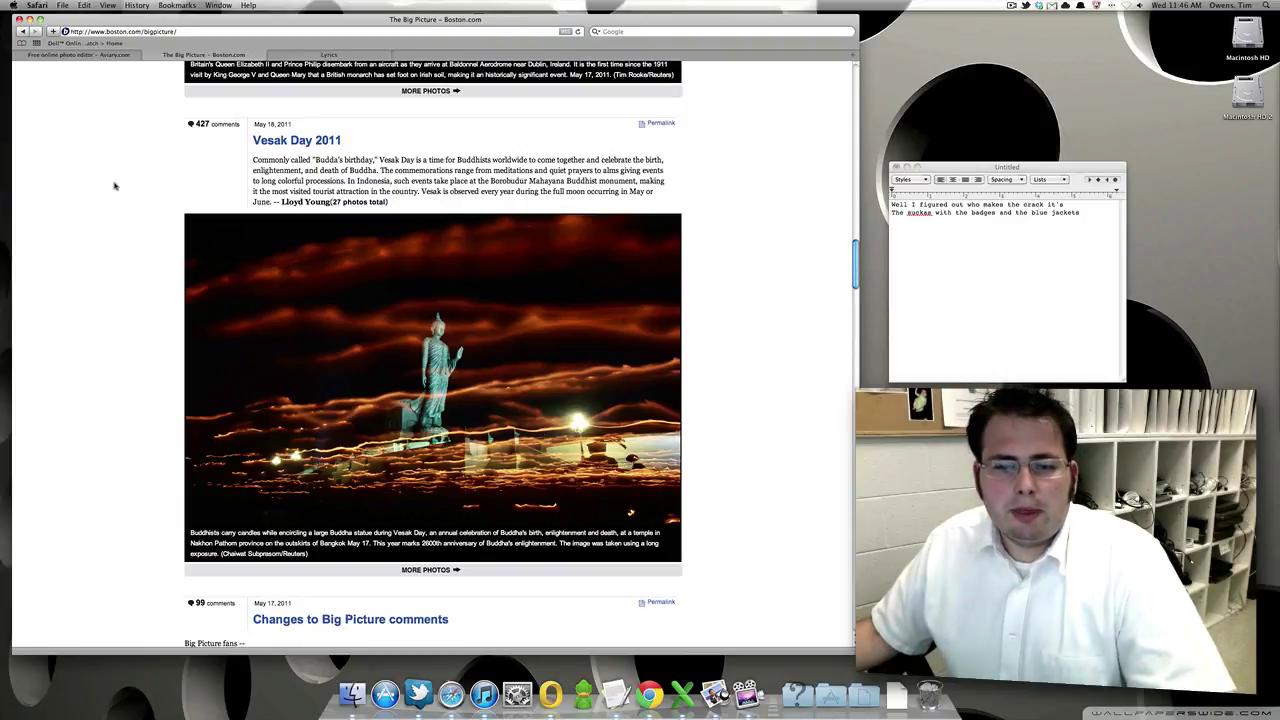
{"action": "scroll", "coordinate": [115, 186], "scroll_direction": "down", "scroll_amount": 4}
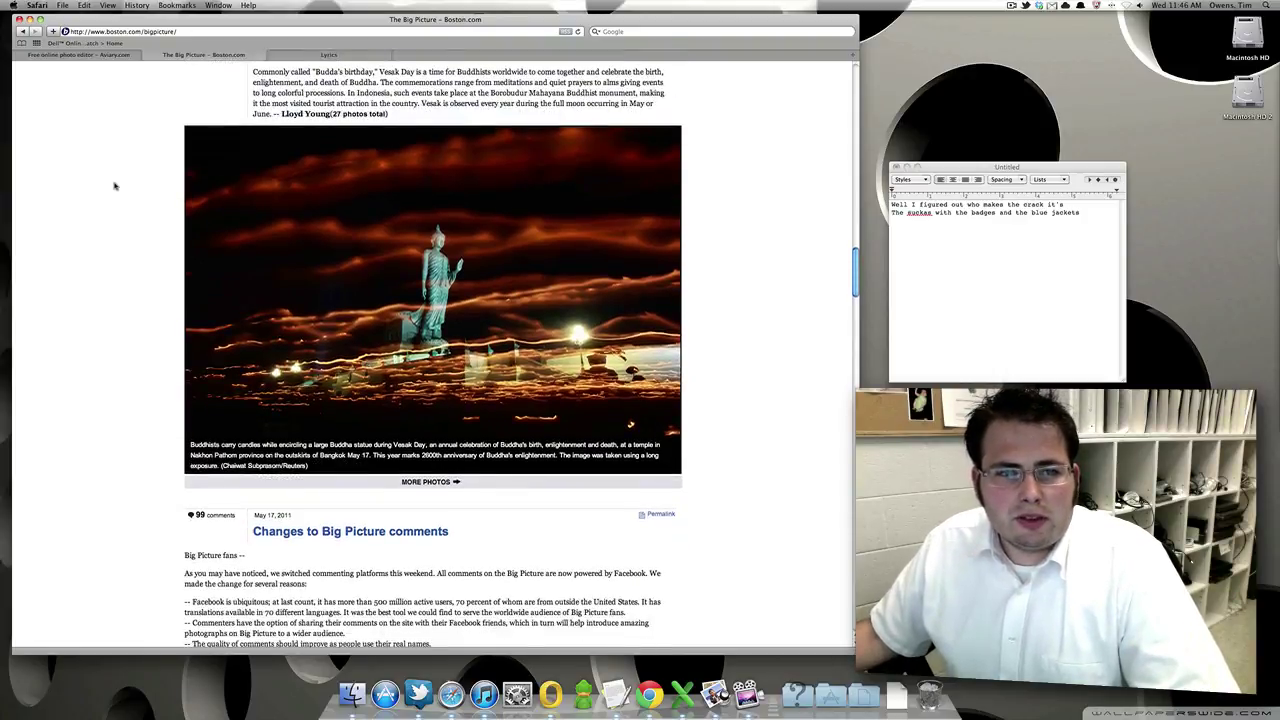
{"action": "scroll", "coordinate": [115, 186], "scroll_direction": "down", "scroll_amount": 6}
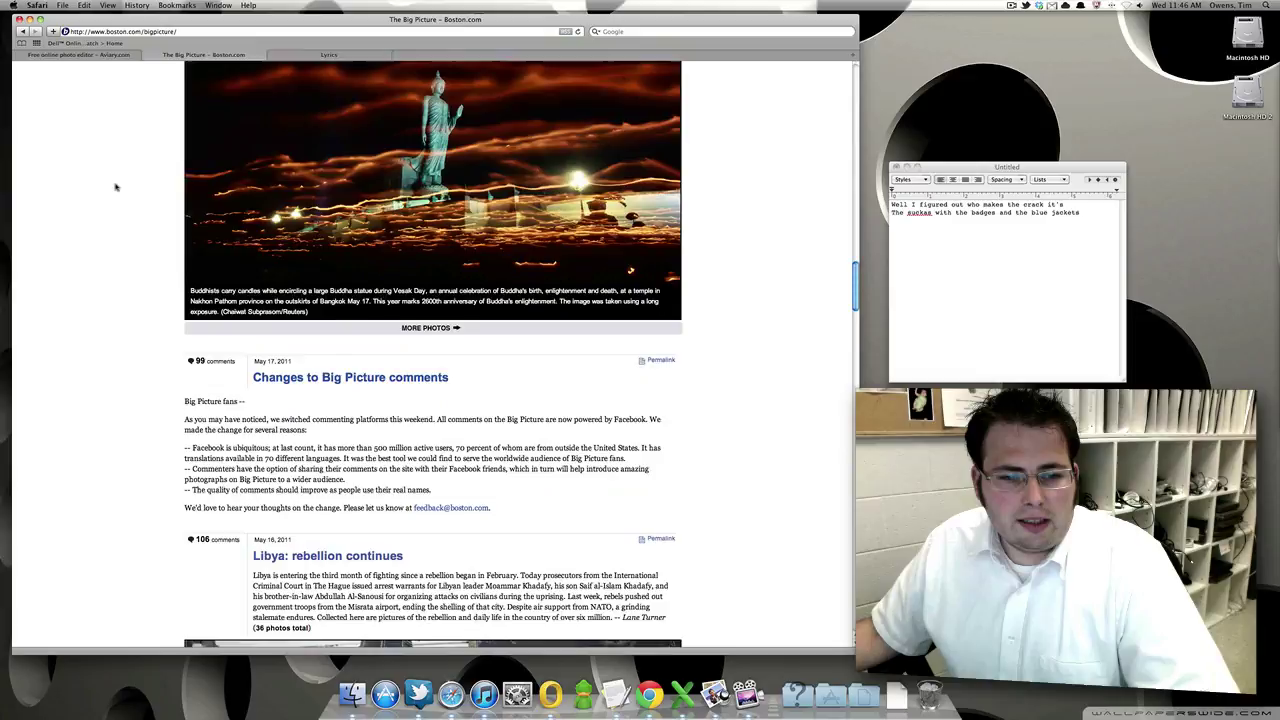
{"action": "scroll", "coordinate": [116, 187], "scroll_direction": "down", "scroll_amount": 10}
{"action": "scroll", "coordinate": [115, 186], "scroll_direction": "down", "scroll_amount": 4}
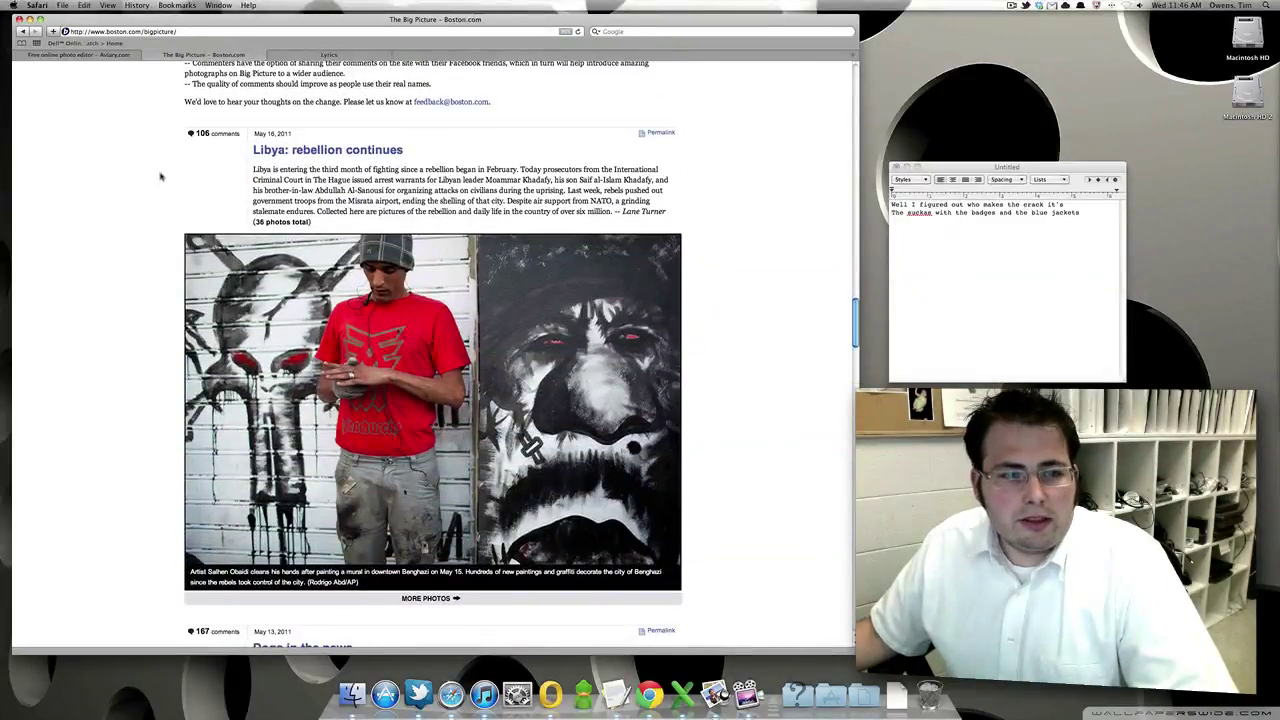
Open the full 'Libya: rebellion continues' post and scroll to photo 22 of the saluting boy
{"action": "left_click", "coordinate": [437, 598]}
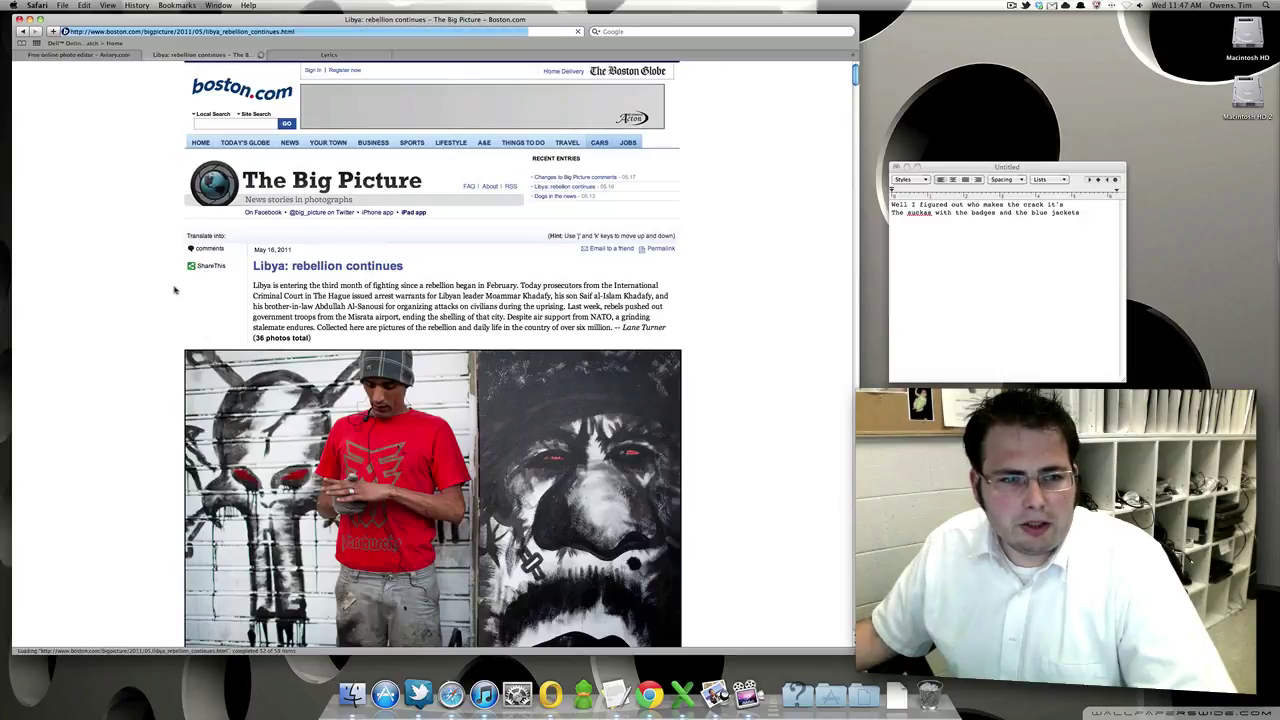
{"action": "scroll", "coordinate": [175, 290], "scroll_direction": "down", "scroll_amount": 3}
{"action": "scroll", "coordinate": [175, 290], "scroll_direction": "down", "scroll_amount": 10}
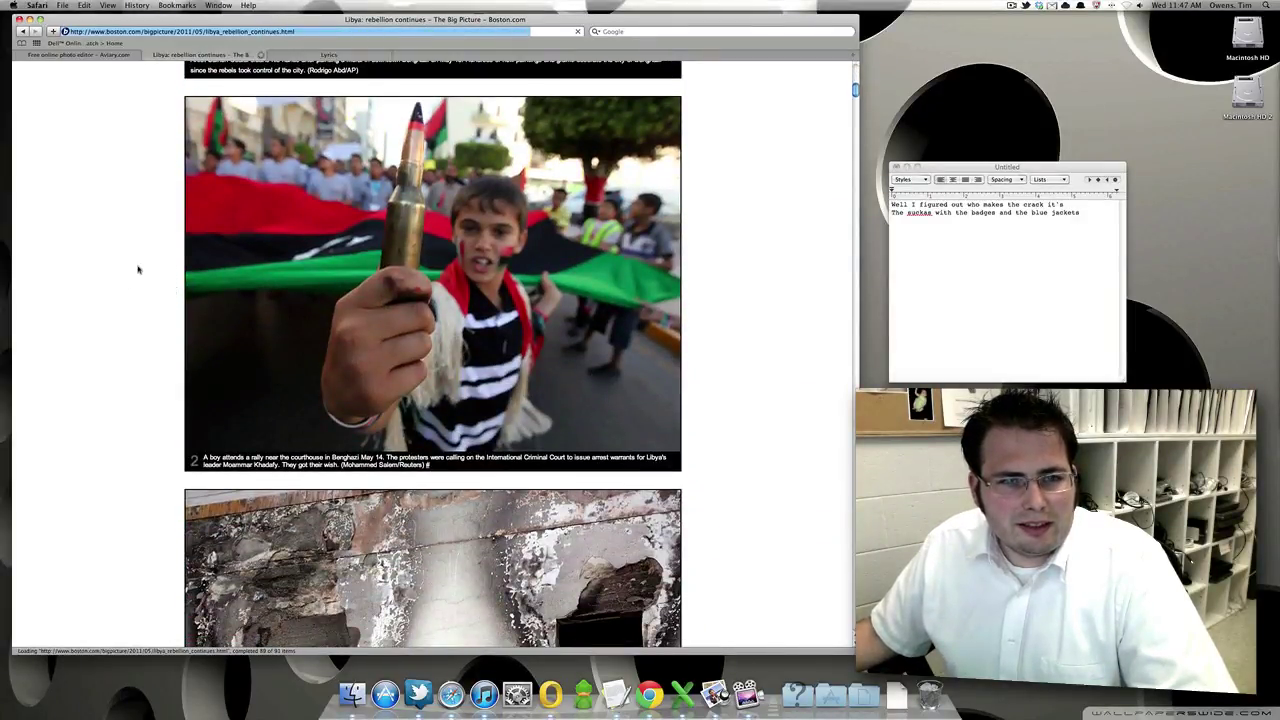
{"action": "scroll", "coordinate": [141, 268], "scroll_direction": "down", "scroll_amount": 12}
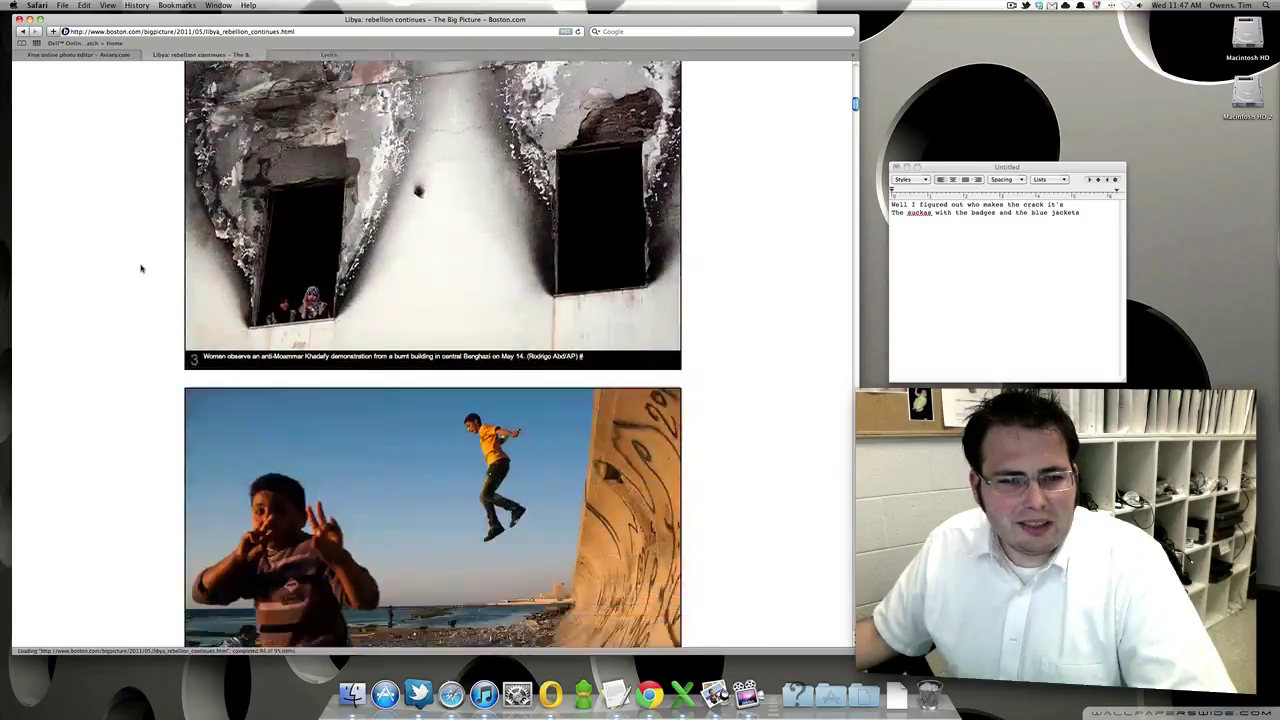
{"action": "scroll", "coordinate": [141, 268], "scroll_direction": "down", "scroll_amount": 8}
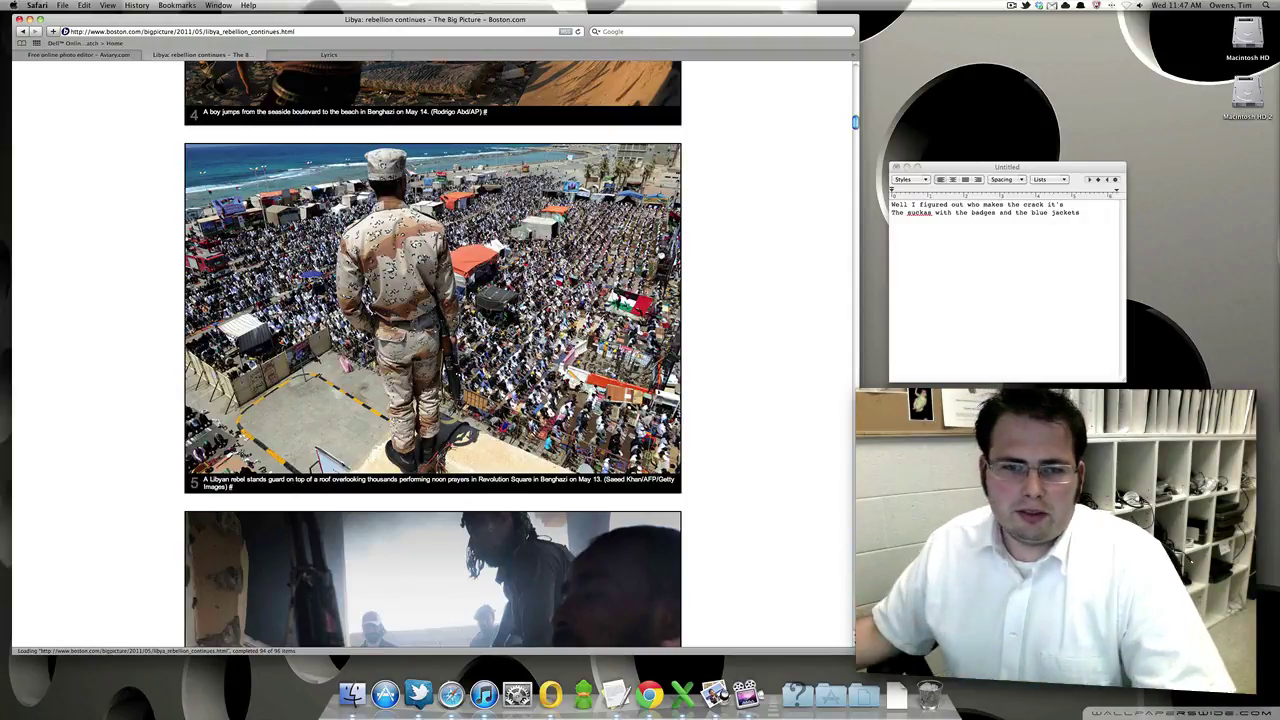
{"action": "scroll", "coordinate": [433, 350], "scroll_direction": "down", "scroll_amount": 9}
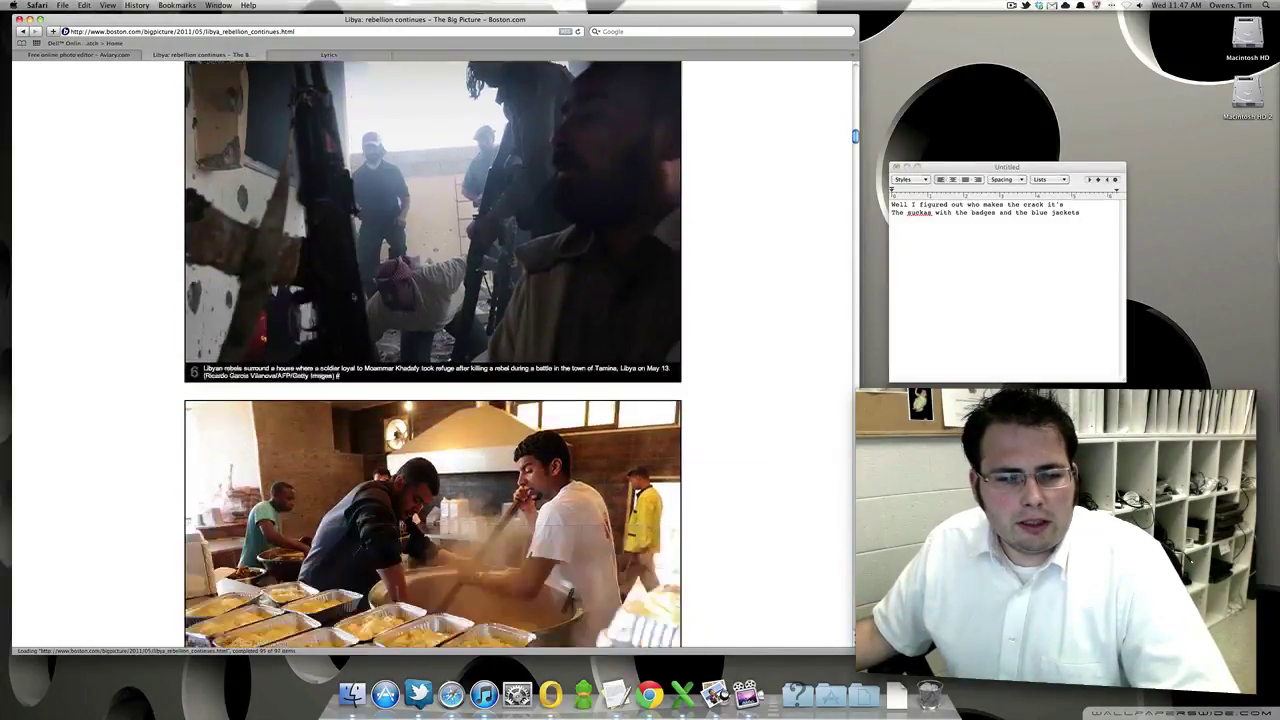
{"action": "scroll", "coordinate": [433, 350], "scroll_direction": "down", "scroll_amount": 12}
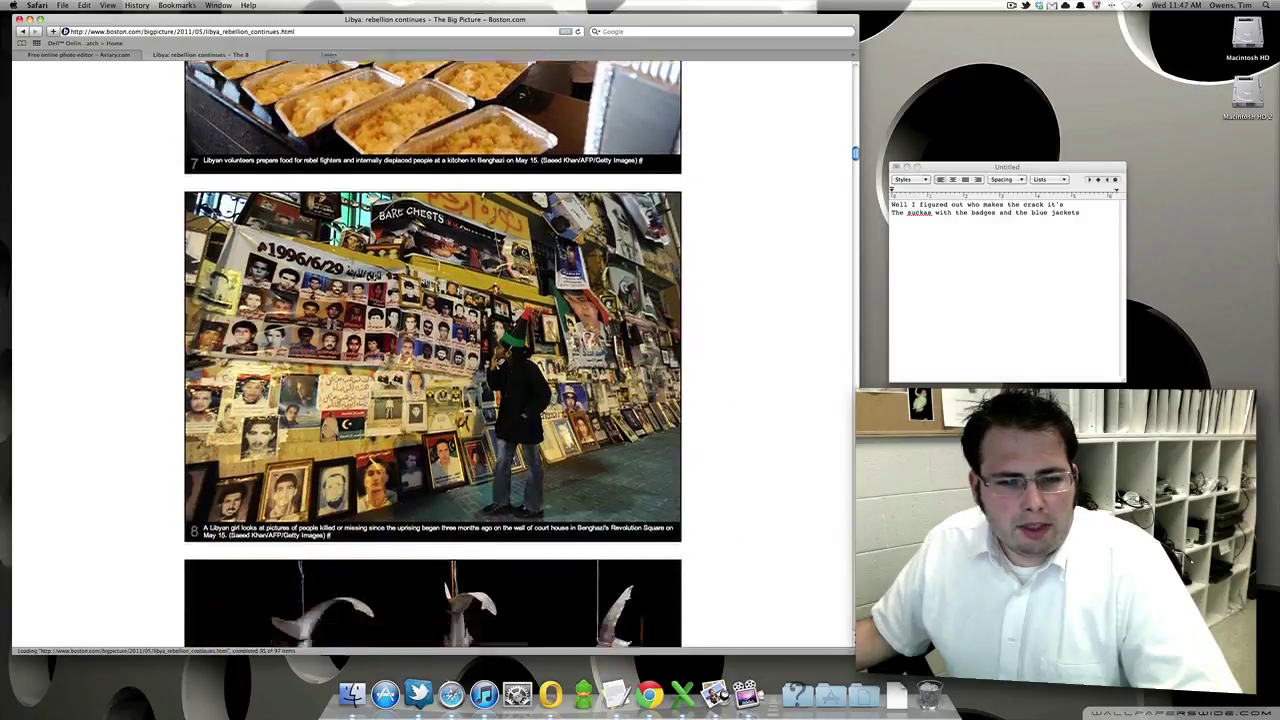
{"action": "scroll", "coordinate": [433, 350], "scroll_direction": "down", "scroll_amount": 5}
{"action": "scroll", "coordinate": [352, 296], "scroll_direction": "down", "scroll_amount": 5}
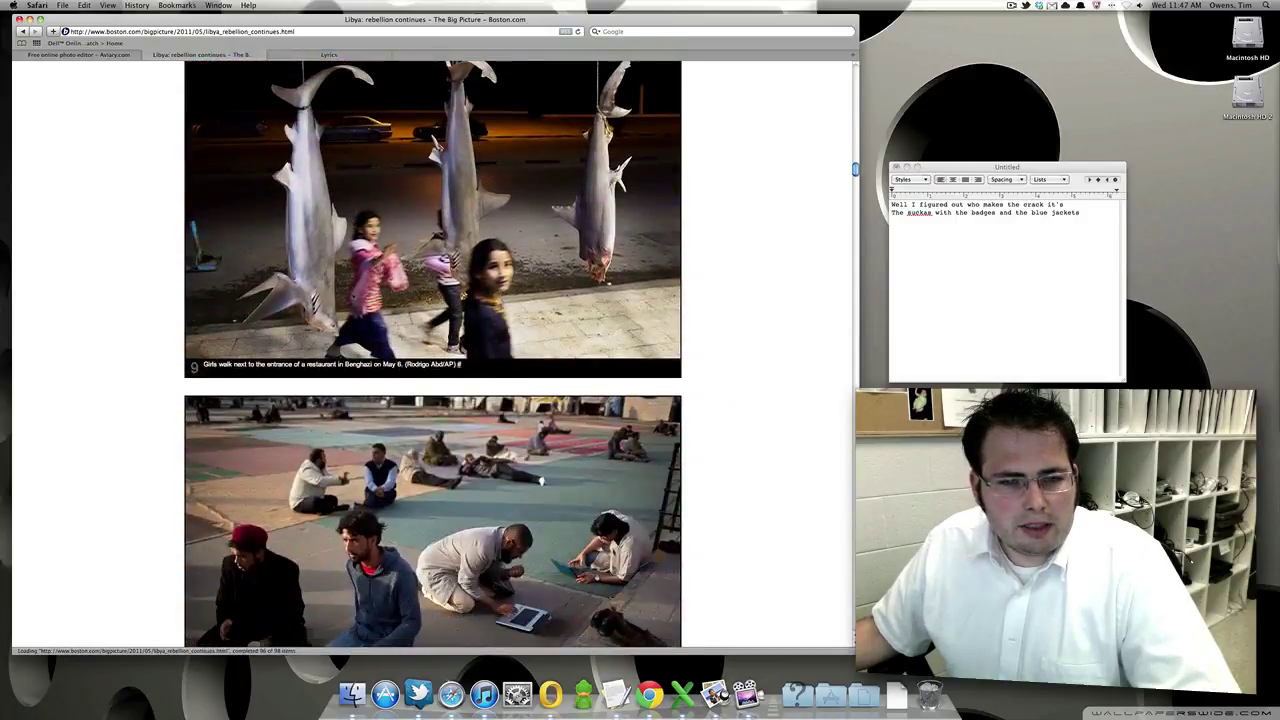
{"action": "scroll", "coordinate": [433, 350], "scroll_direction": "down", "scroll_amount": 7}
{"action": "scroll", "coordinate": [433, 350], "scroll_direction": "down", "scroll_amount": 11}
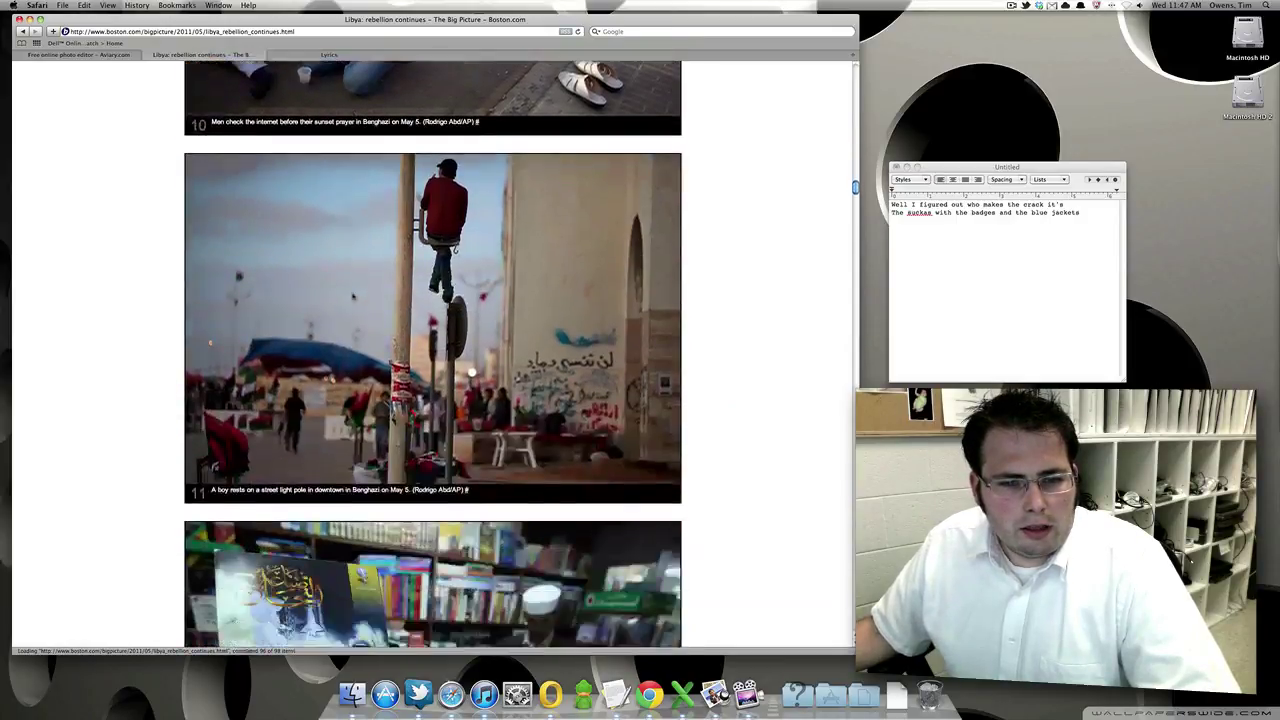
{"action": "scroll", "coordinate": [433, 350], "scroll_direction": "down", "scroll_amount": 5}
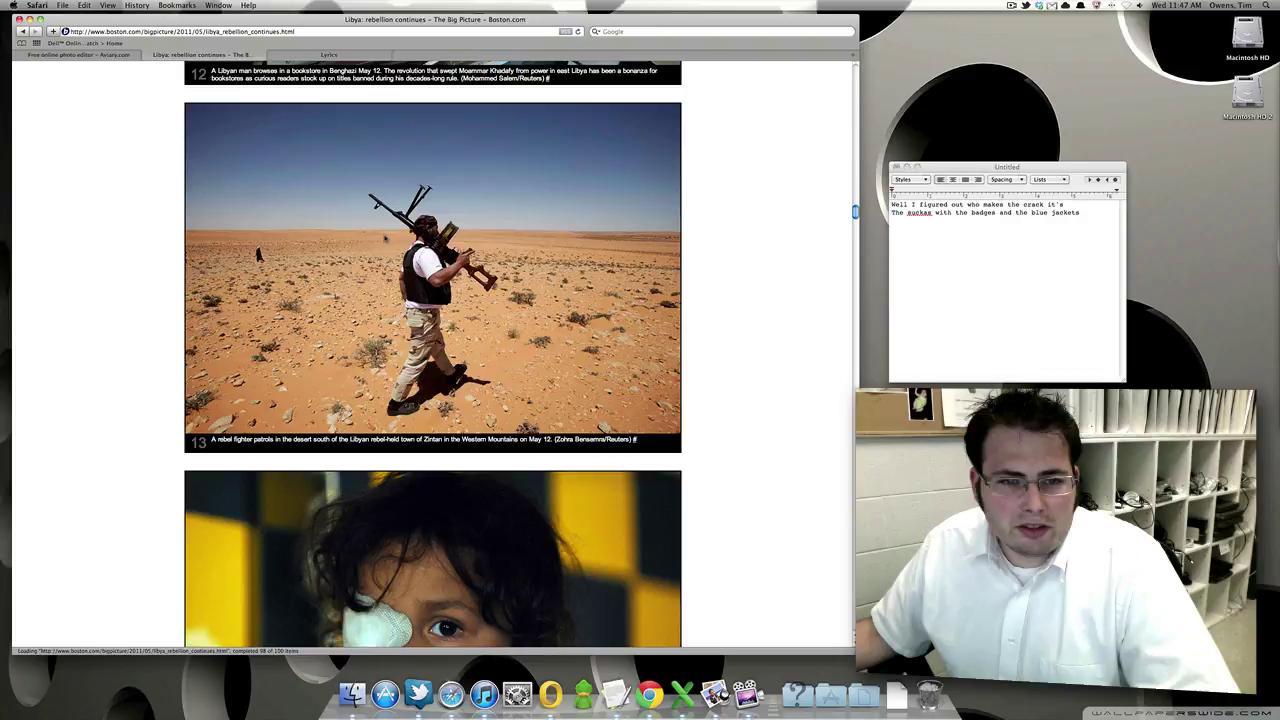
{"action": "scroll", "coordinate": [394, 237], "scroll_direction": "down", "scroll_amount": 5}
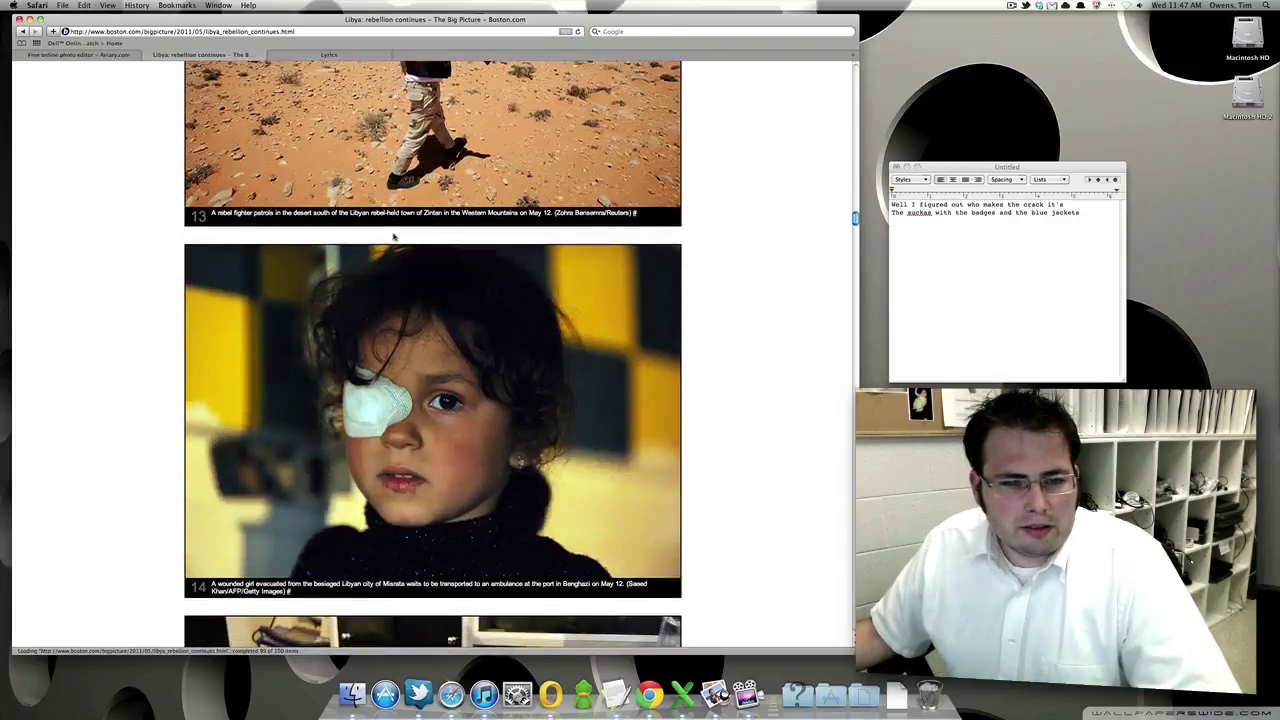
{"action": "scroll", "coordinate": [394, 237], "scroll_direction": "down", "scroll_amount": 6}
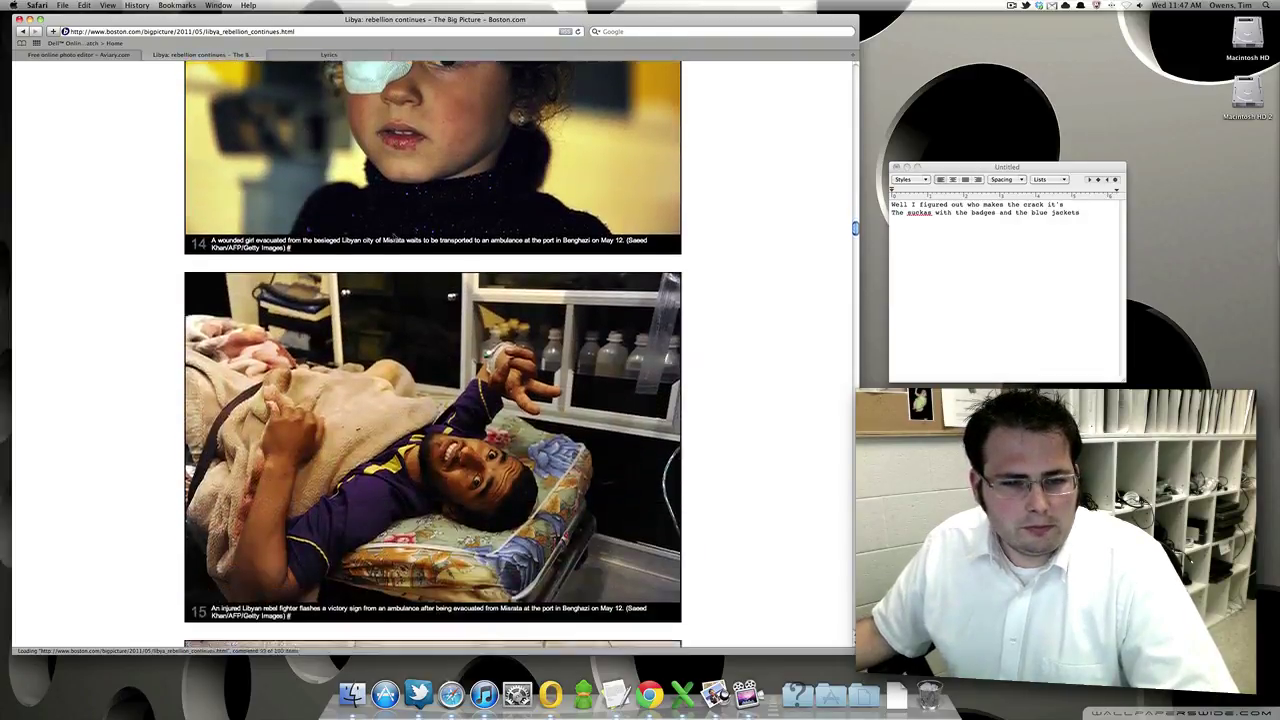
{"action": "scroll", "coordinate": [394, 237], "scroll_direction": "down", "scroll_amount": 6}
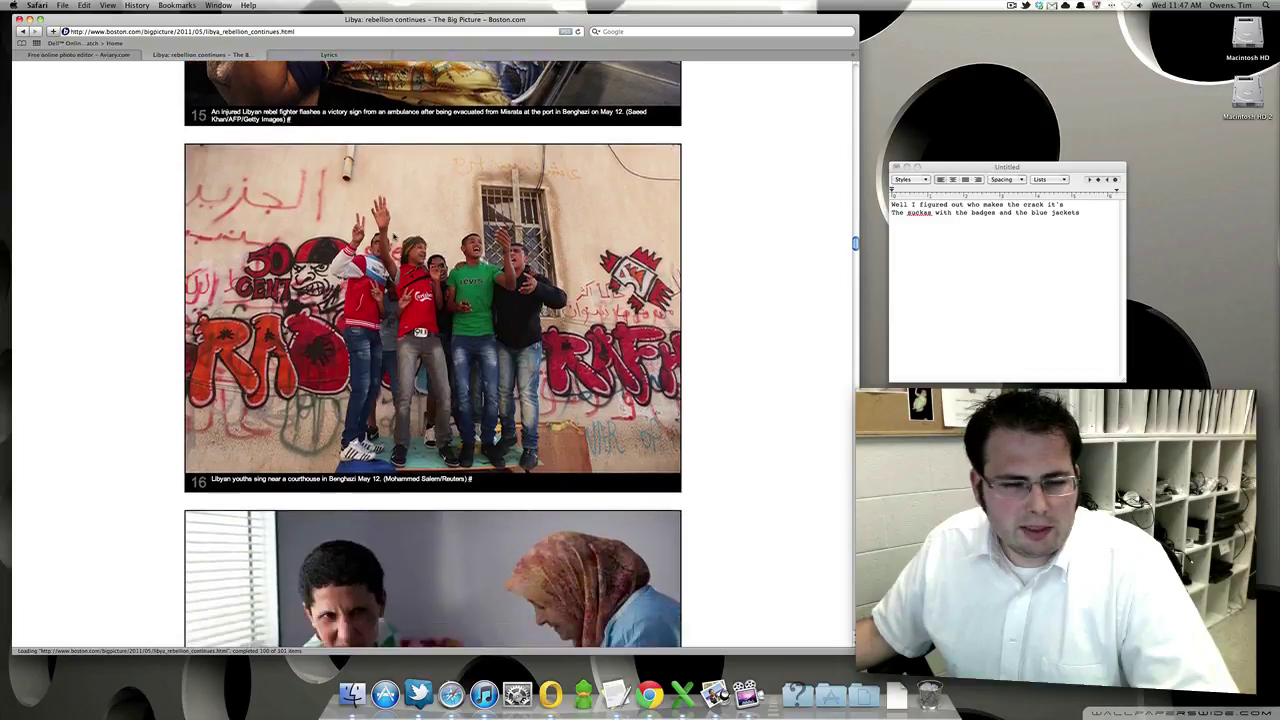
{"action": "scroll", "coordinate": [394, 237], "scroll_direction": "down", "scroll_amount": 5}
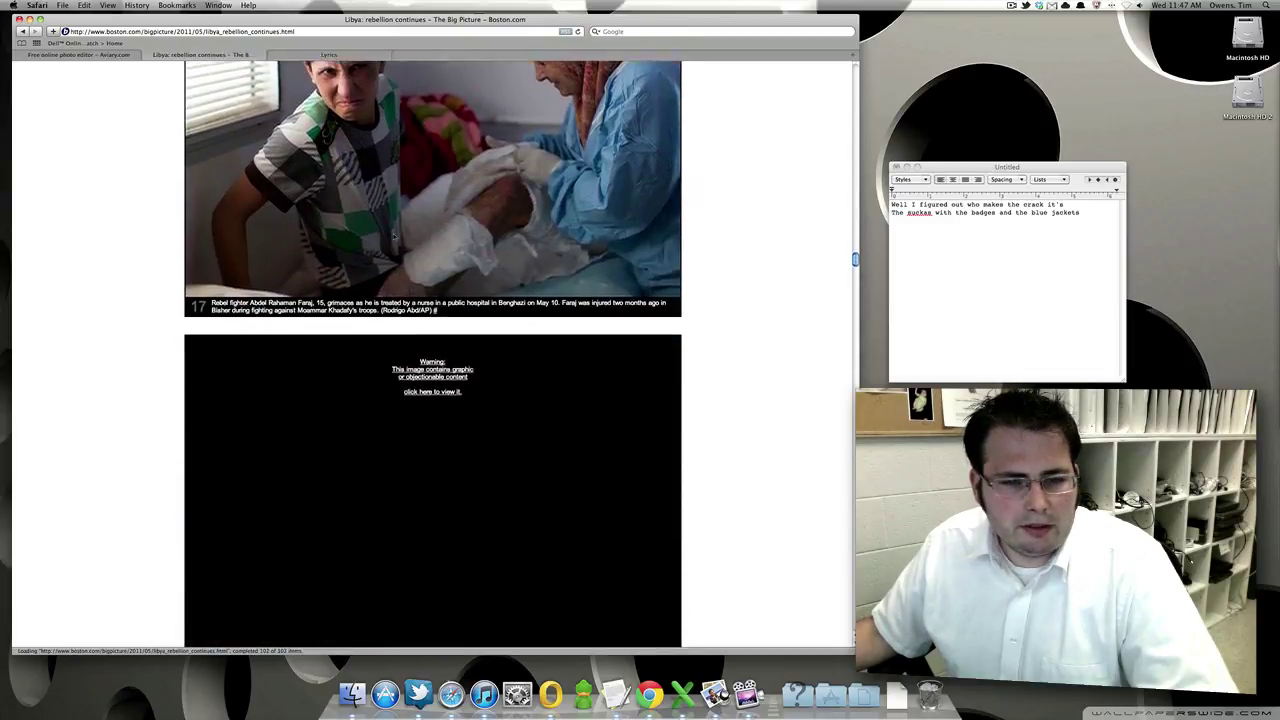
{"action": "scroll", "coordinate": [432, 350], "scroll_direction": "down", "scroll_amount": 10}
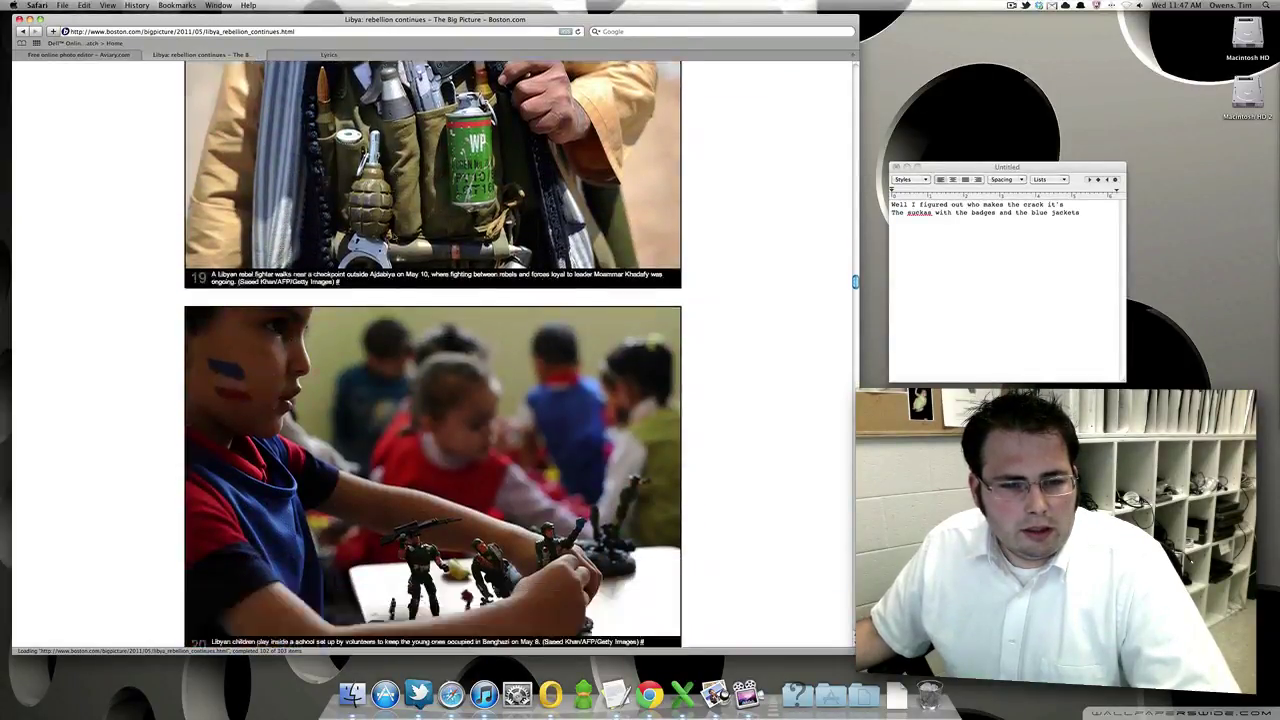
{"action": "scroll", "coordinate": [432, 350], "scroll_direction": "down", "scroll_amount": 12}
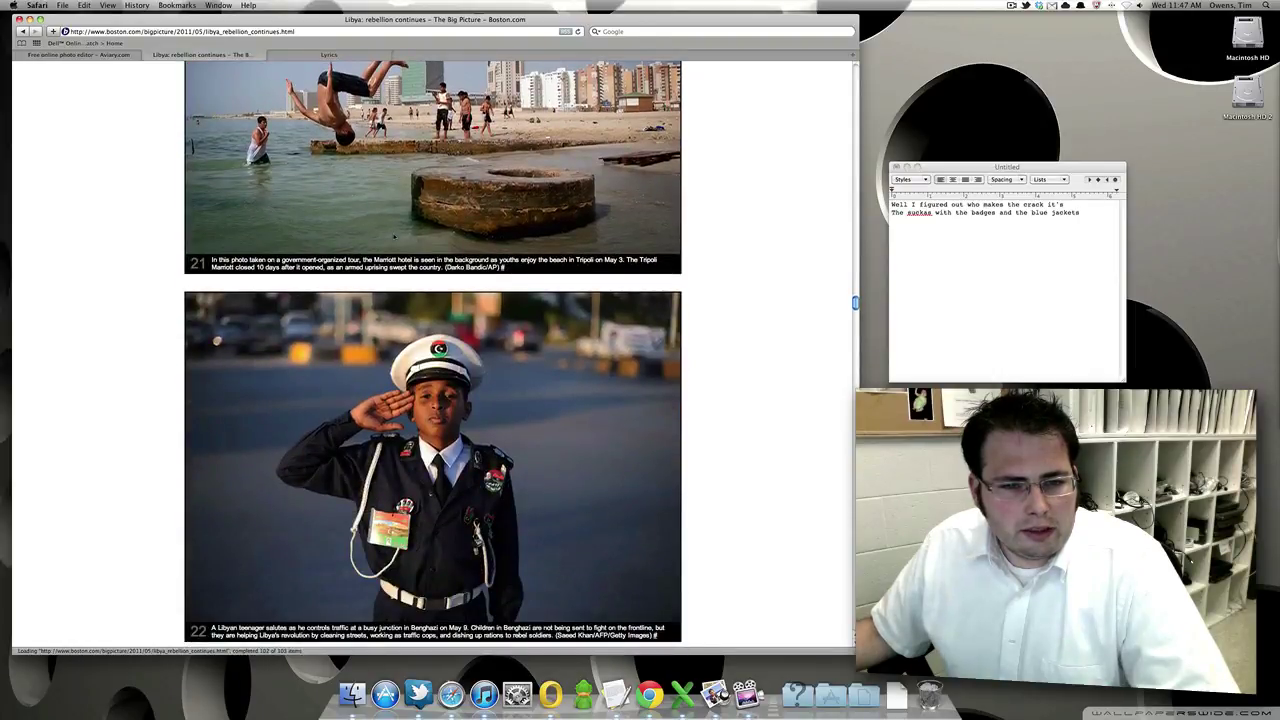
{"action": "scroll", "coordinate": [394, 236], "scroll_direction": "down", "scroll_amount": 3}
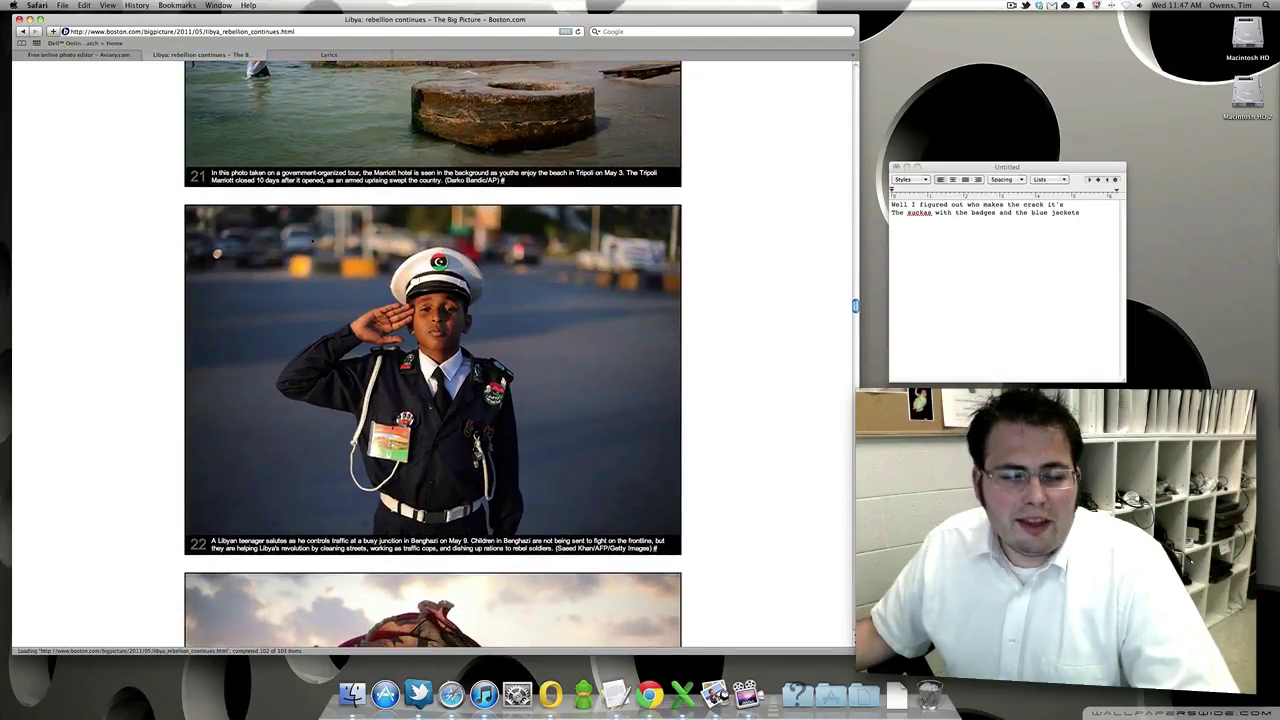
{"action": "scroll", "coordinate": [172, 257], "scroll_direction": "down", "scroll_amount": 1}
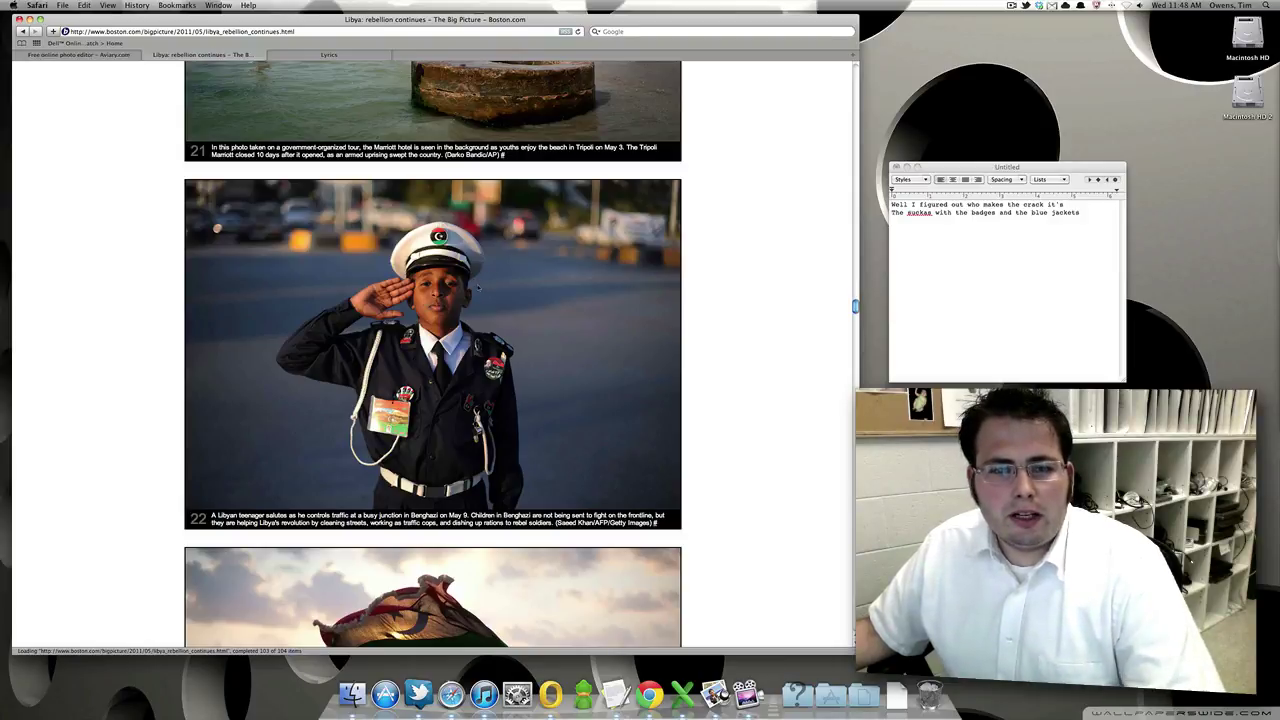
Open the saluting-boy photo alone as bp22.jpg, select its web address, and go back to Aviary
{"action": "right_click", "coordinate": [478, 287]}
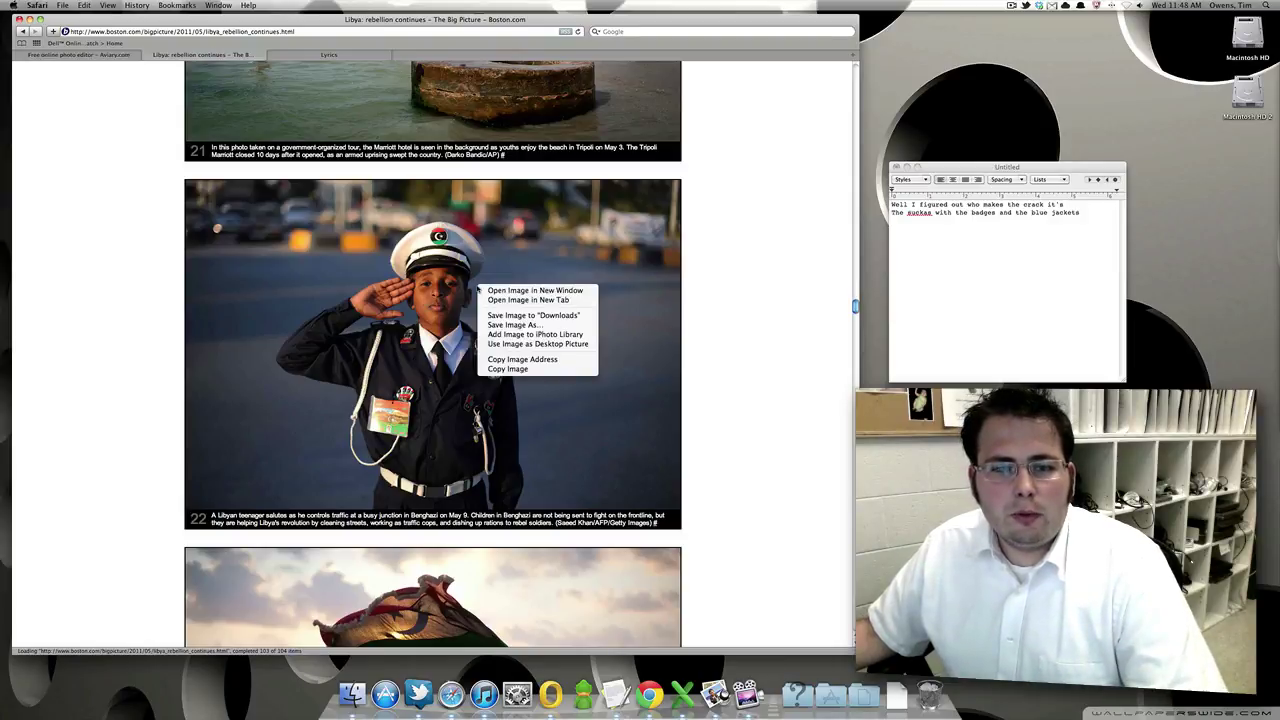
{"action": "left_click", "coordinate": [528, 300]}
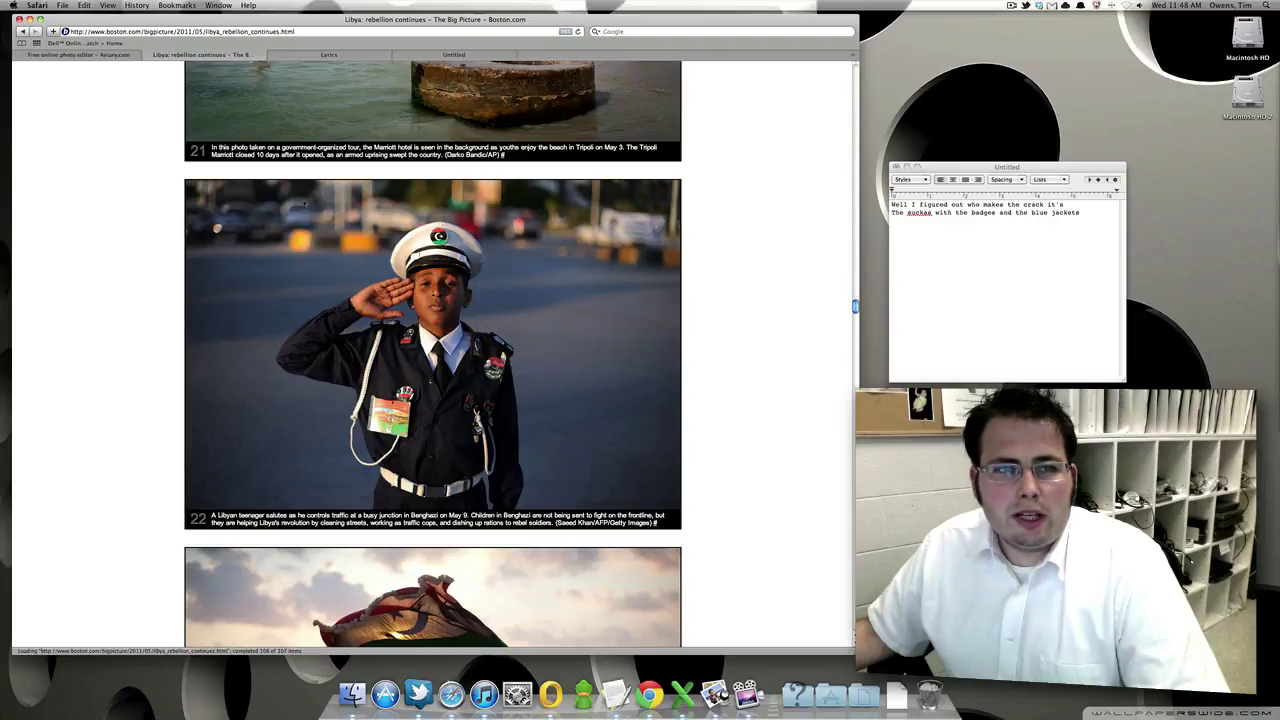
{"action": "key", "text": "ctrl+Tab"}
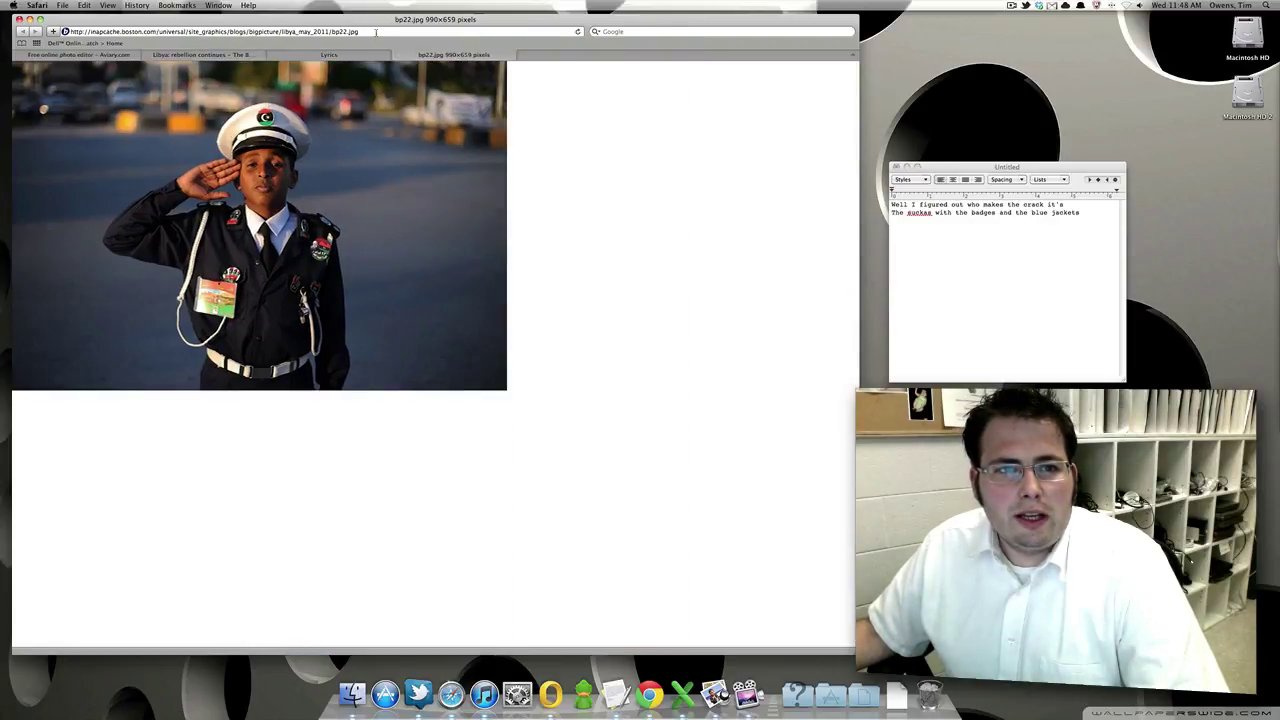
{"action": "left_click_drag", "start_coordinate": [376, 32], "coordinate": [68, 32]}
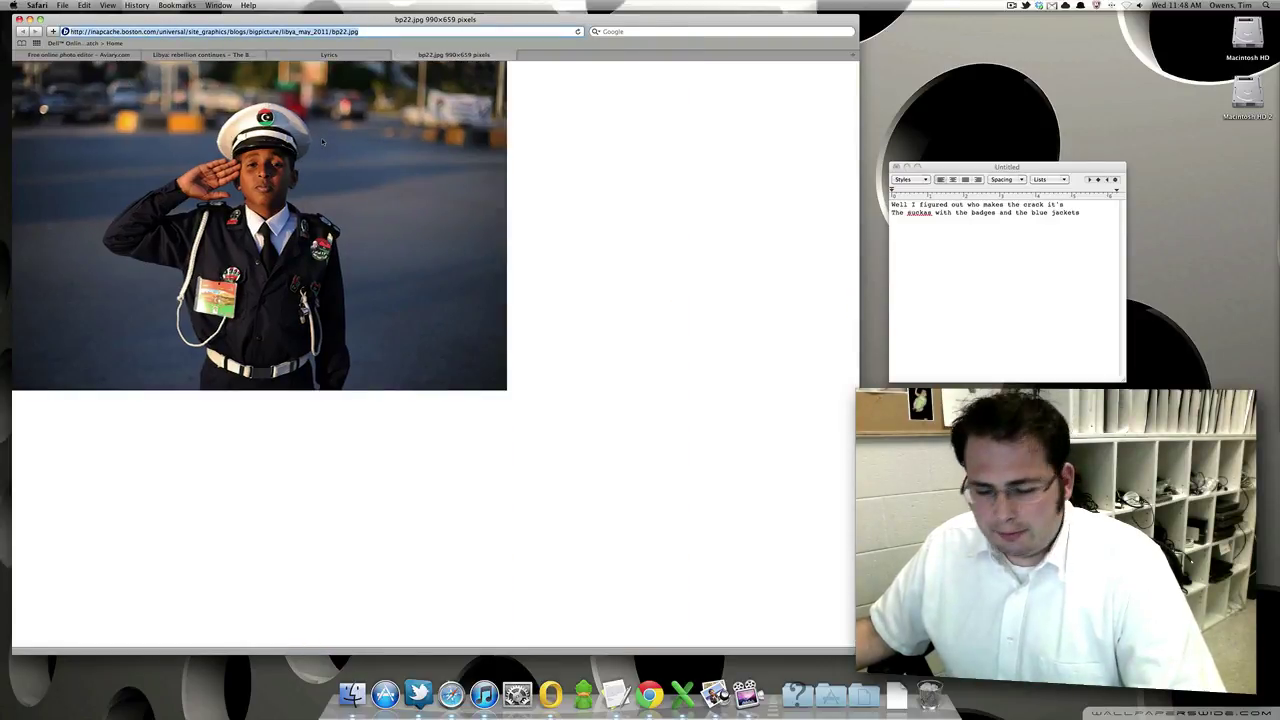
{"action": "left_click", "coordinate": [114, 56]}
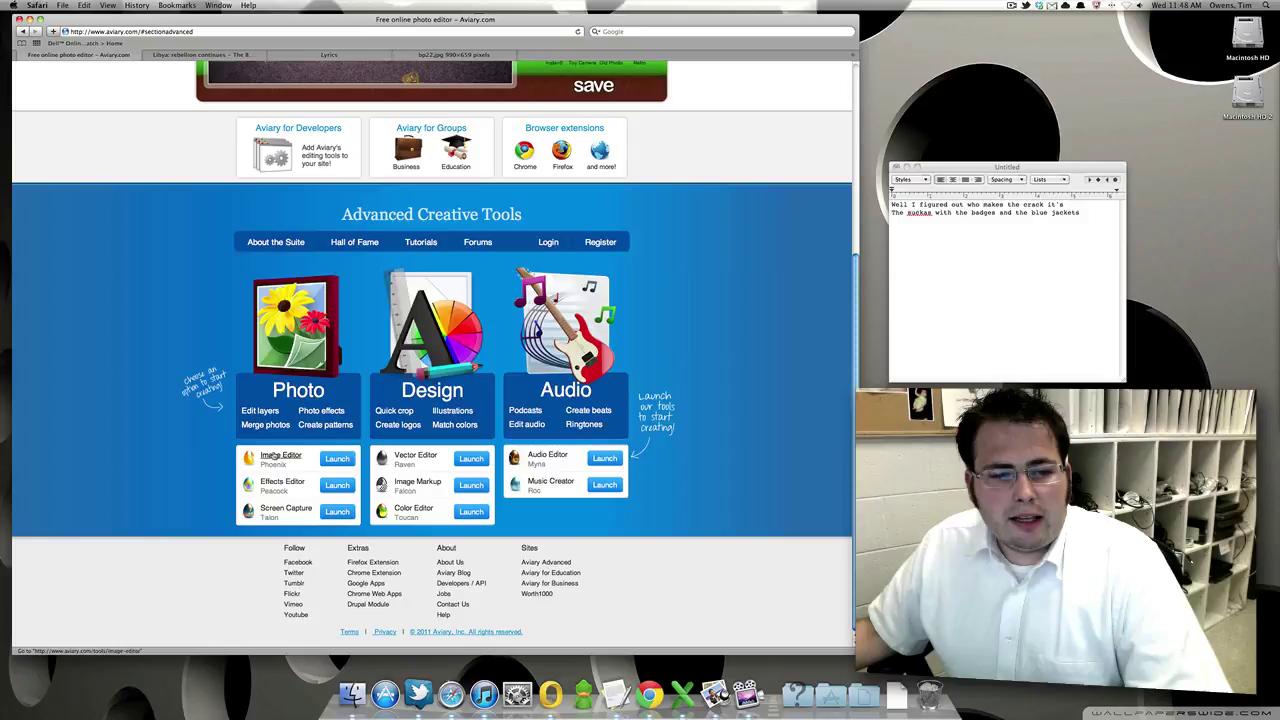
Launch the Phoenix Image Editor and upload bp22.jpg from its pasted web address
{"action": "left_click", "coordinate": [336, 459]}
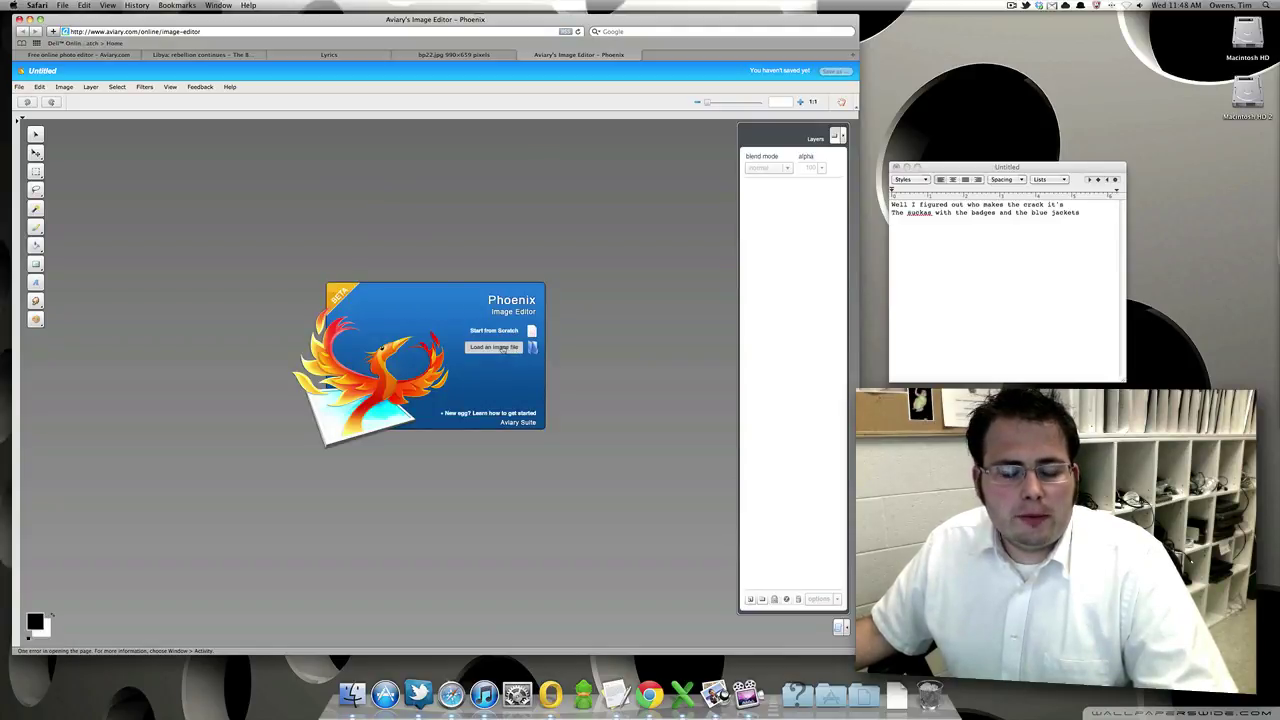
{"action": "left_click", "coordinate": [502, 347]}
{"action": "left_click", "coordinate": [444, 346]}
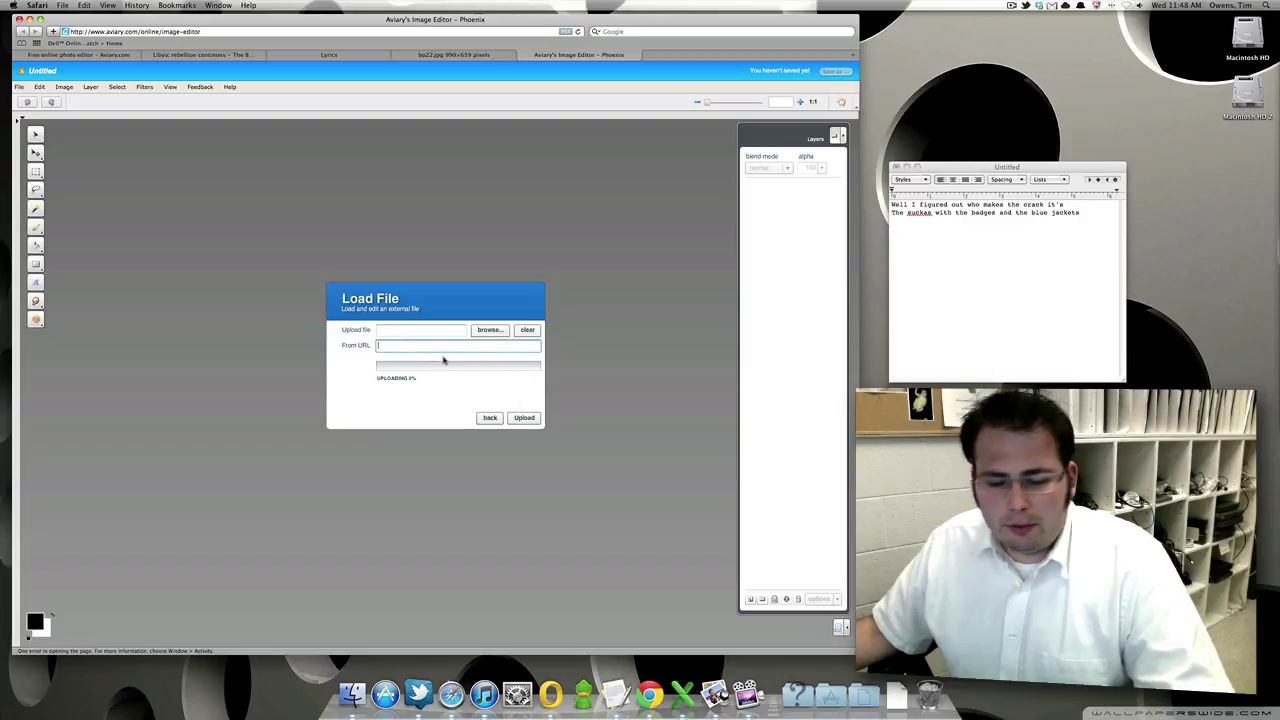
{"action": "key", "text": "super+v"}
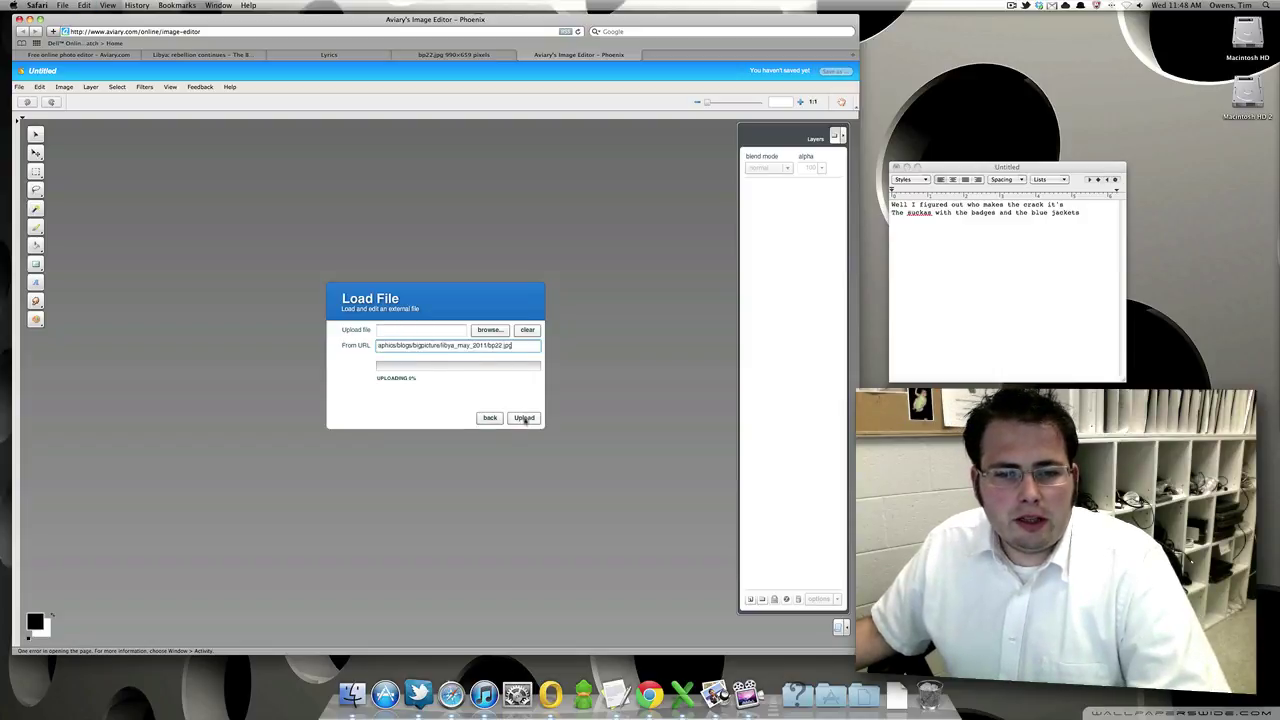
{"action": "left_click", "coordinate": [522, 418]}
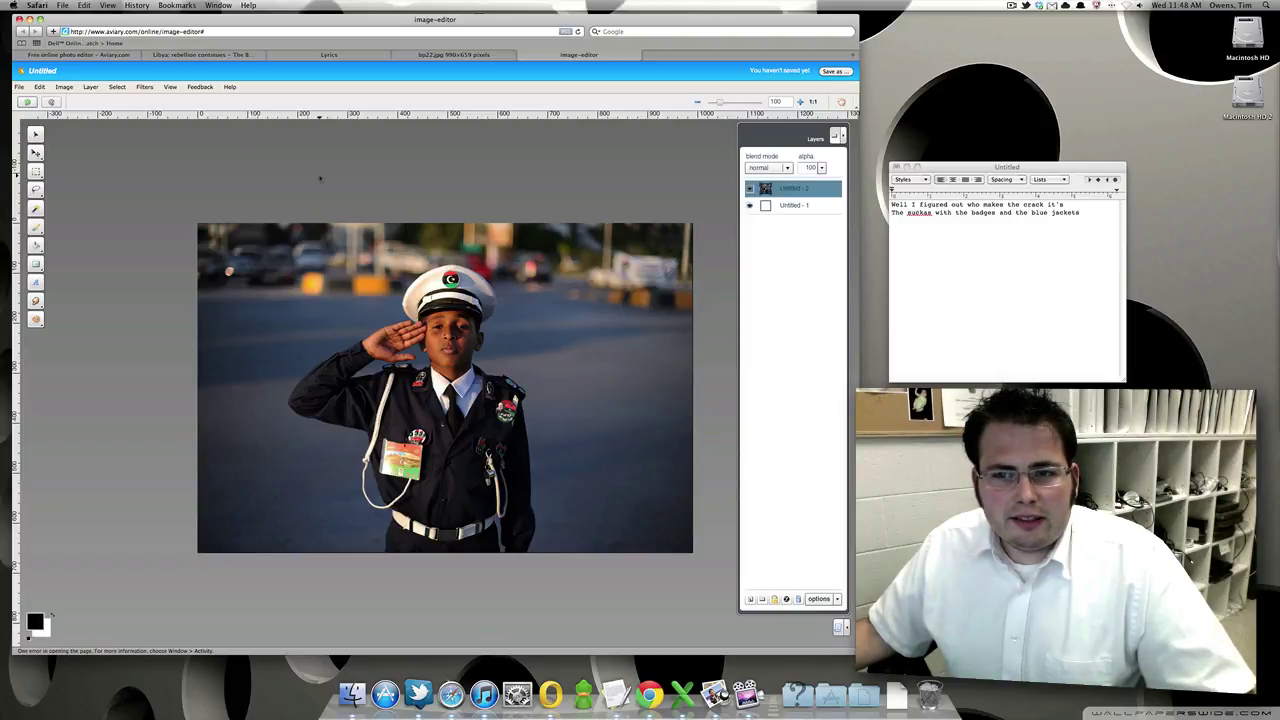
Check the lyrics notes, then pick the Text tool and set its font to Helvetica
{"action": "left_click", "coordinate": [1051, 213]}
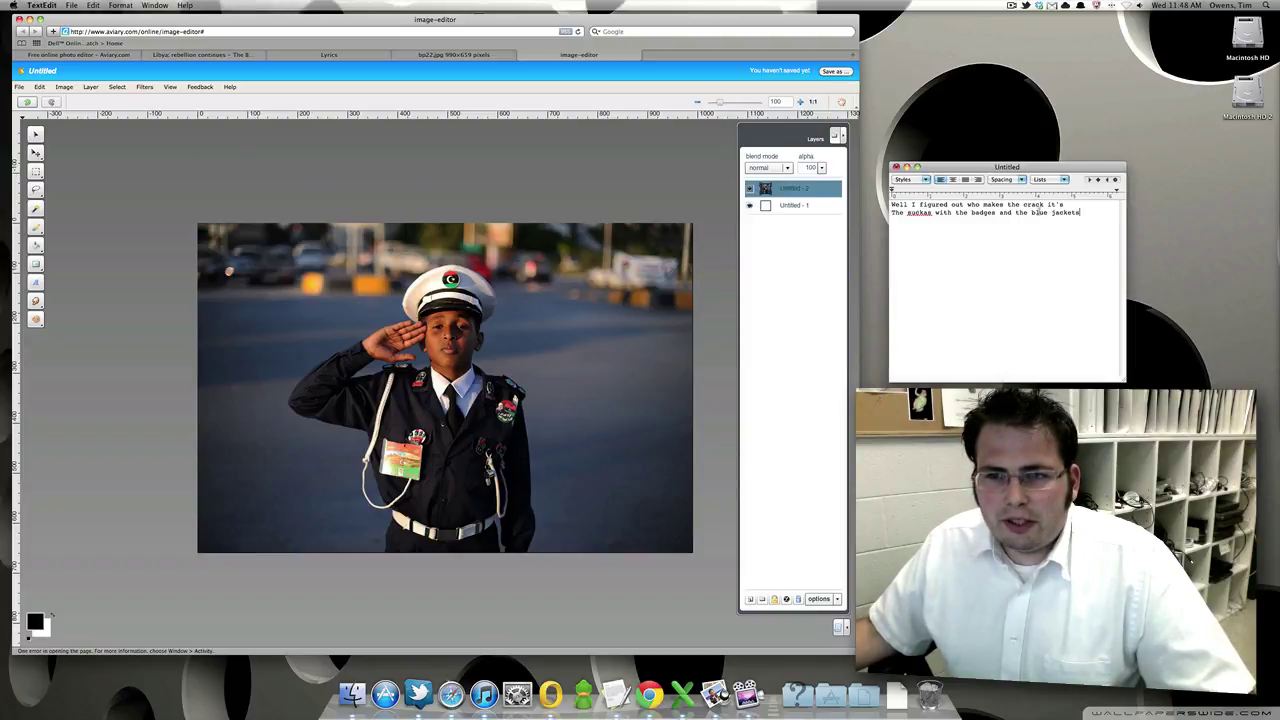
{"action": "left_click", "coordinate": [35, 283]}
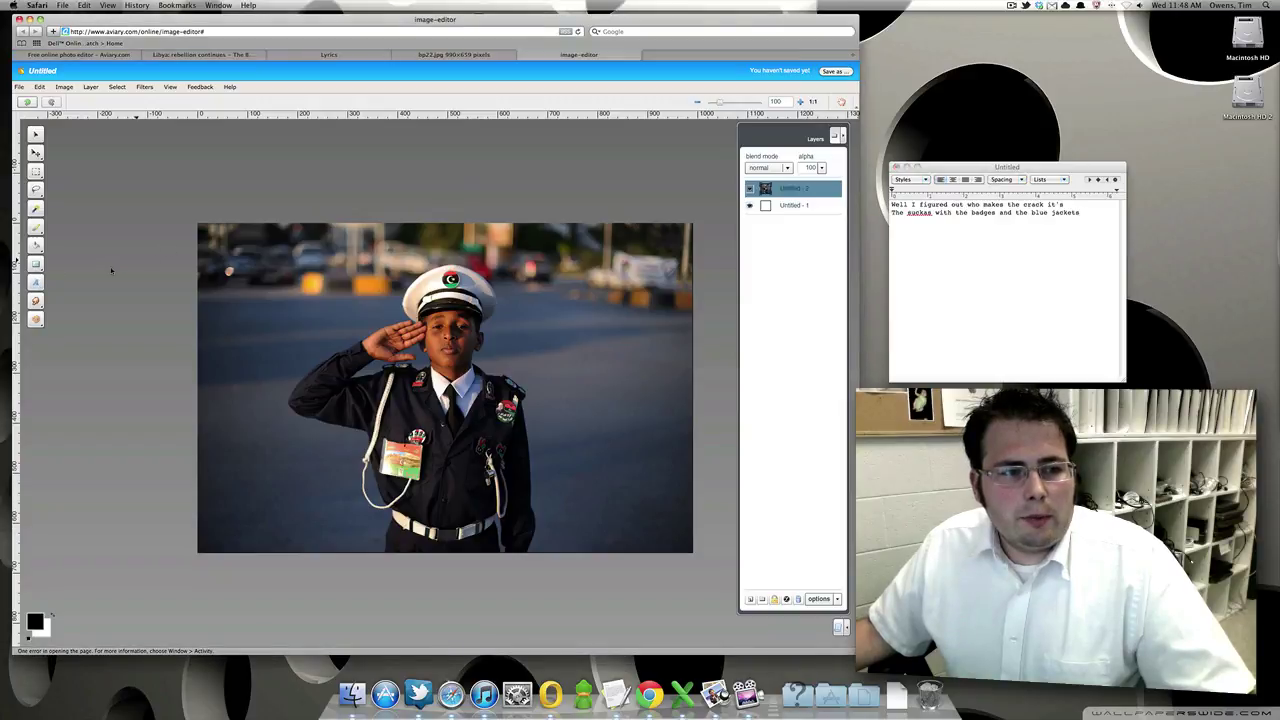
{"action": "left_click", "coordinate": [35, 283]}
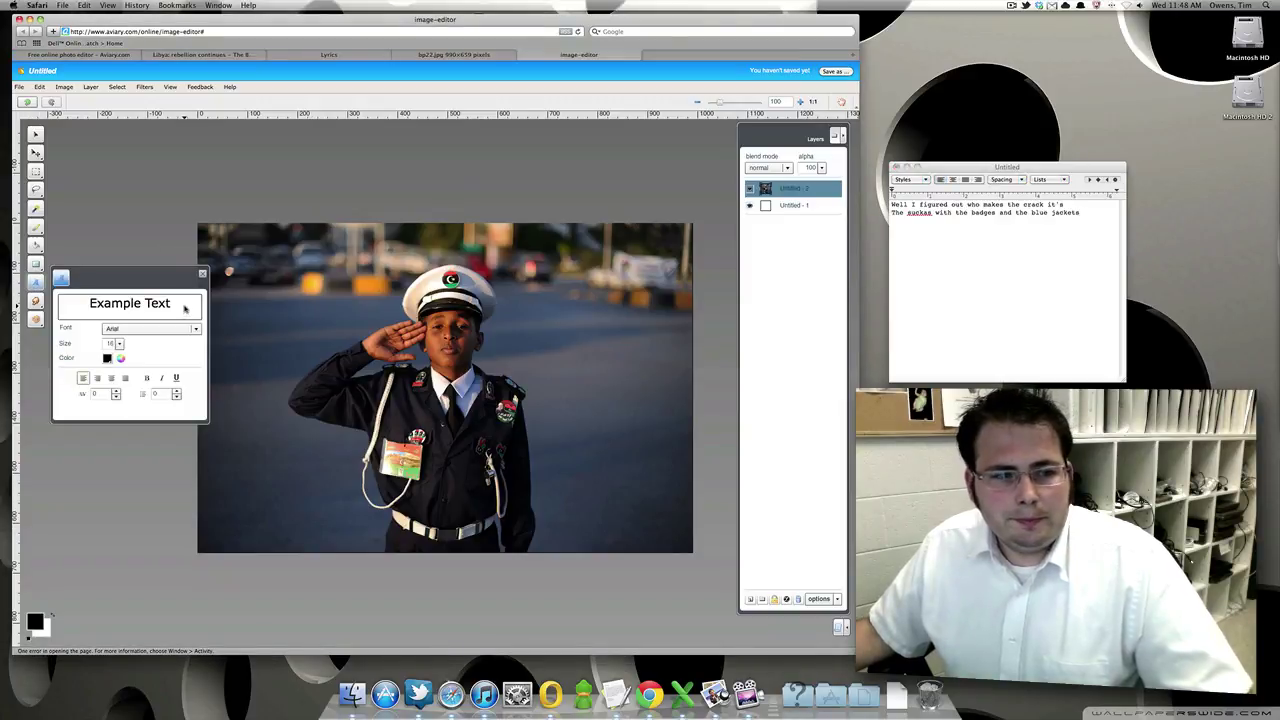
{"action": "left_click", "coordinate": [196, 329]}
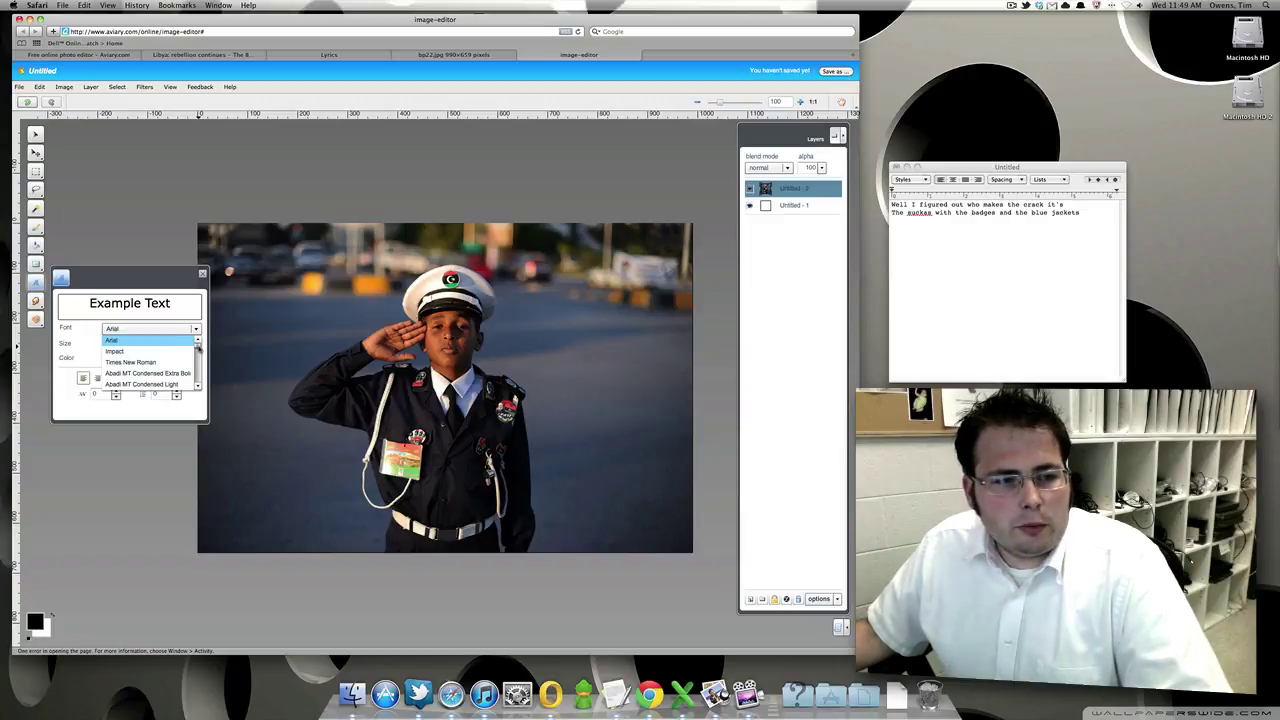
{"action": "left_click_drag", "start_coordinate": [198, 345], "coordinate": [198, 362]}
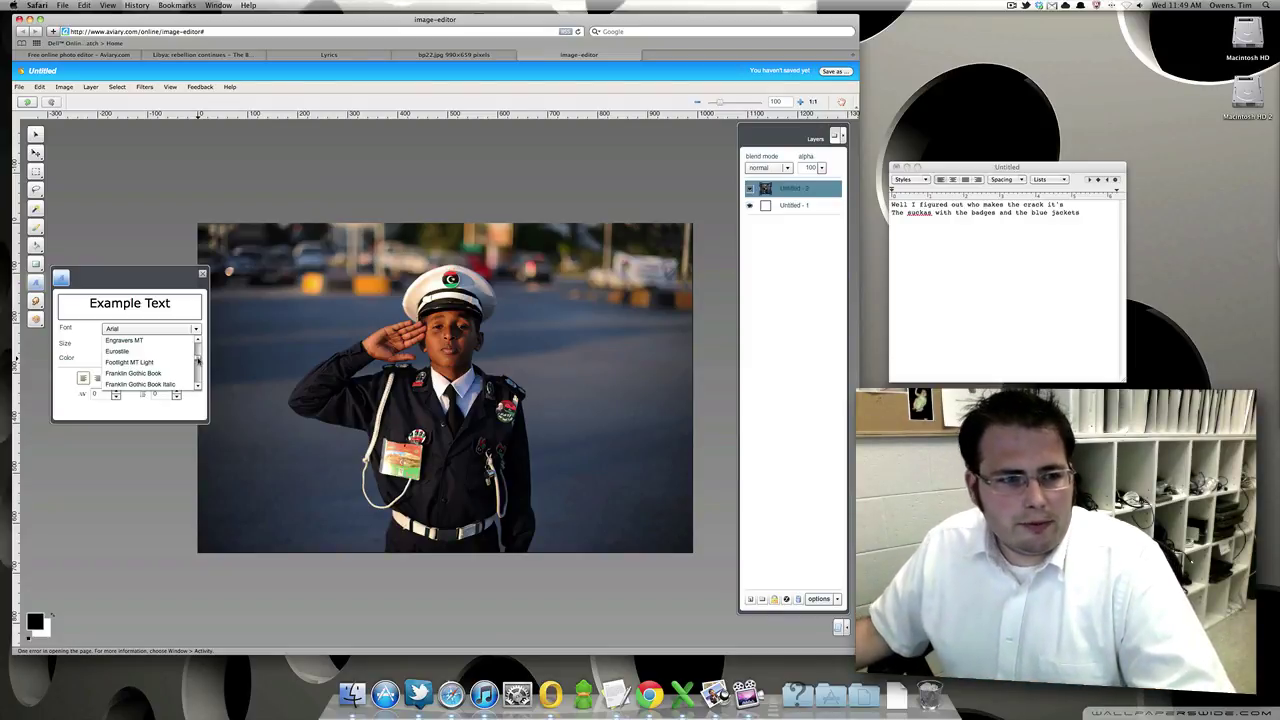
{"action": "left_click_drag", "start_coordinate": [197, 360], "coordinate": [197, 365]}
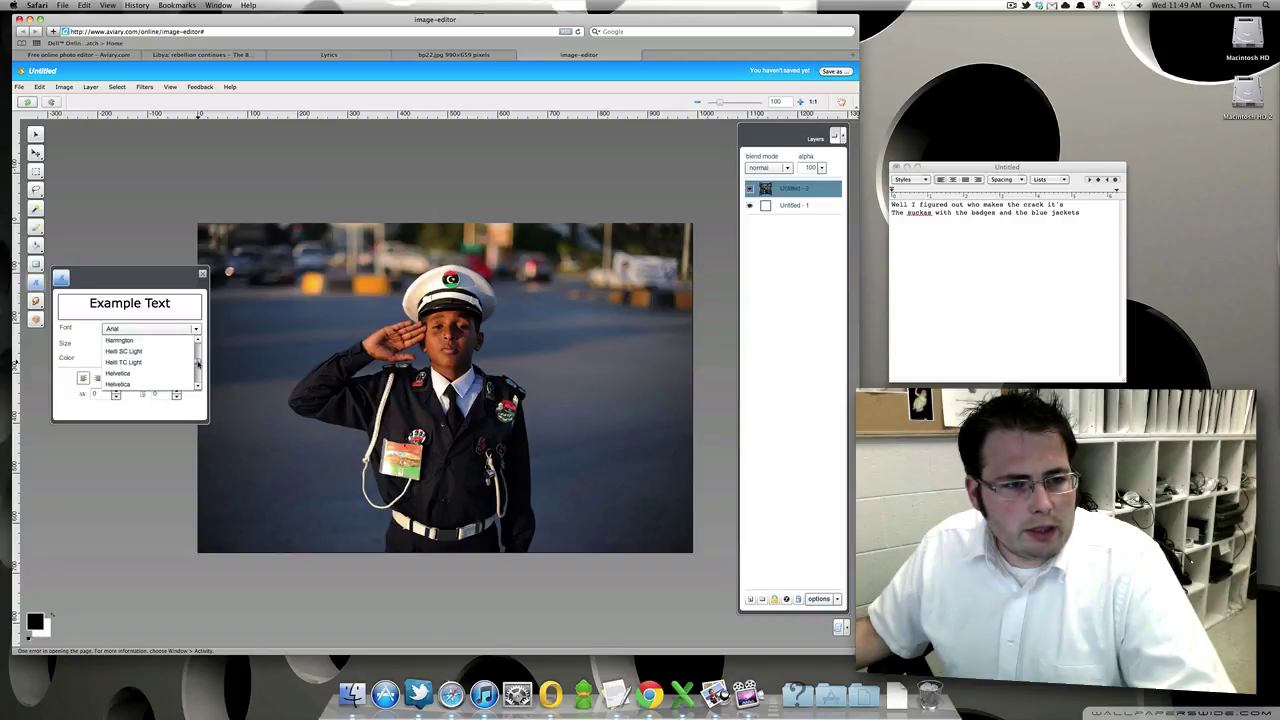
{"action": "left_click", "coordinate": [125, 373]}
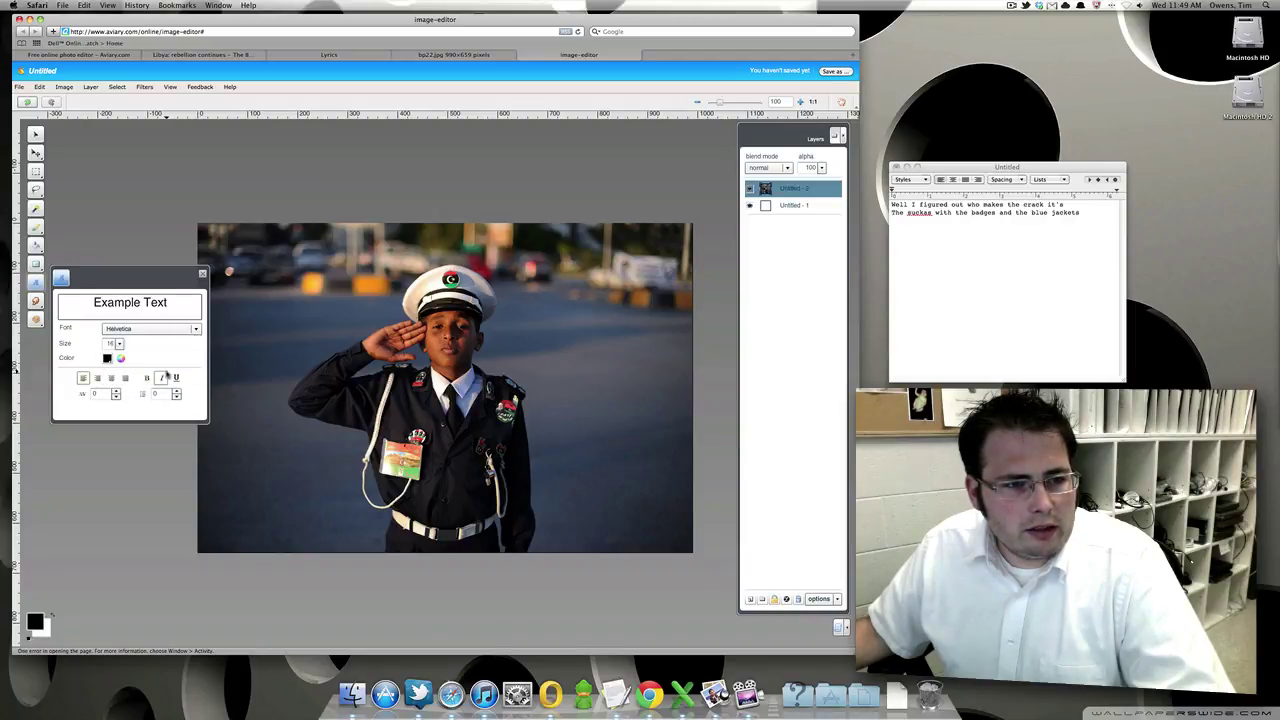
{"action": "left_click", "coordinate": [118, 344]}
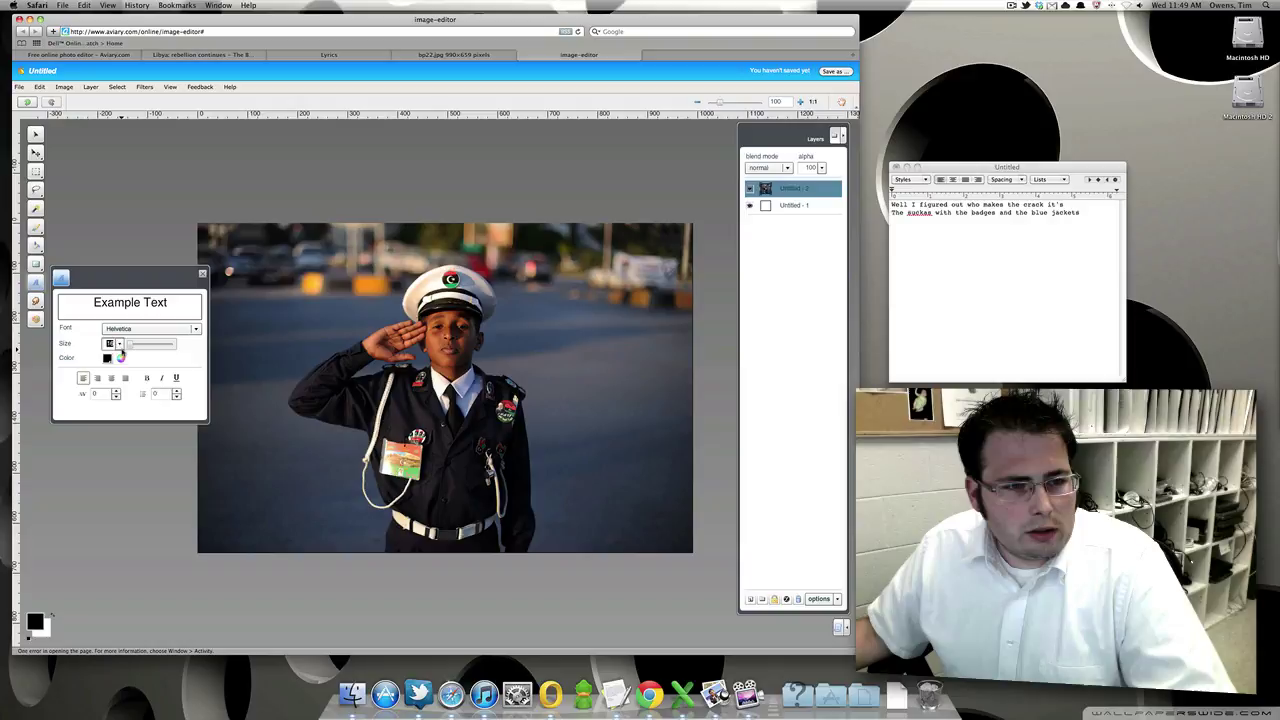
Enlarge the text size and set the text colour to the near-white sampled from the boy's cap
{"action": "left_click_drag", "start_coordinate": [128, 345], "coordinate": [137, 346]}
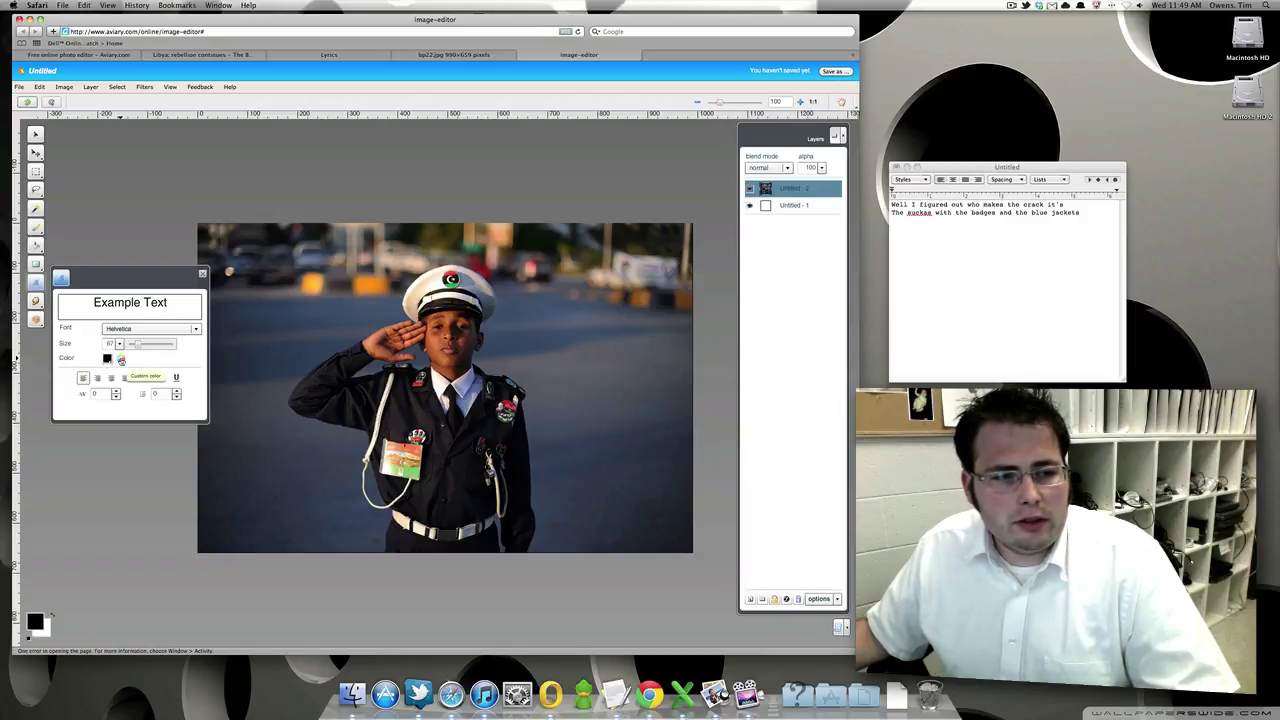
{"action": "left_click", "coordinate": [120, 359]}
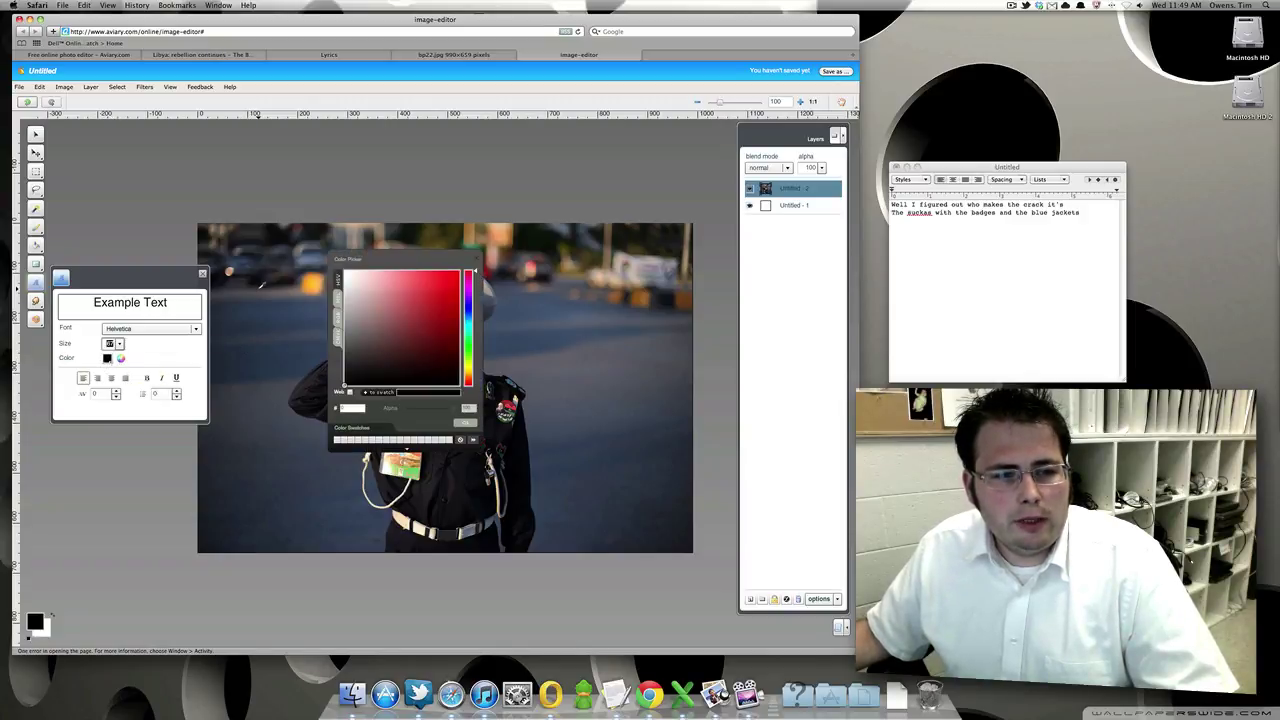
{"action": "left_click_drag", "start_coordinate": [366, 262], "coordinate": [655, 362]}
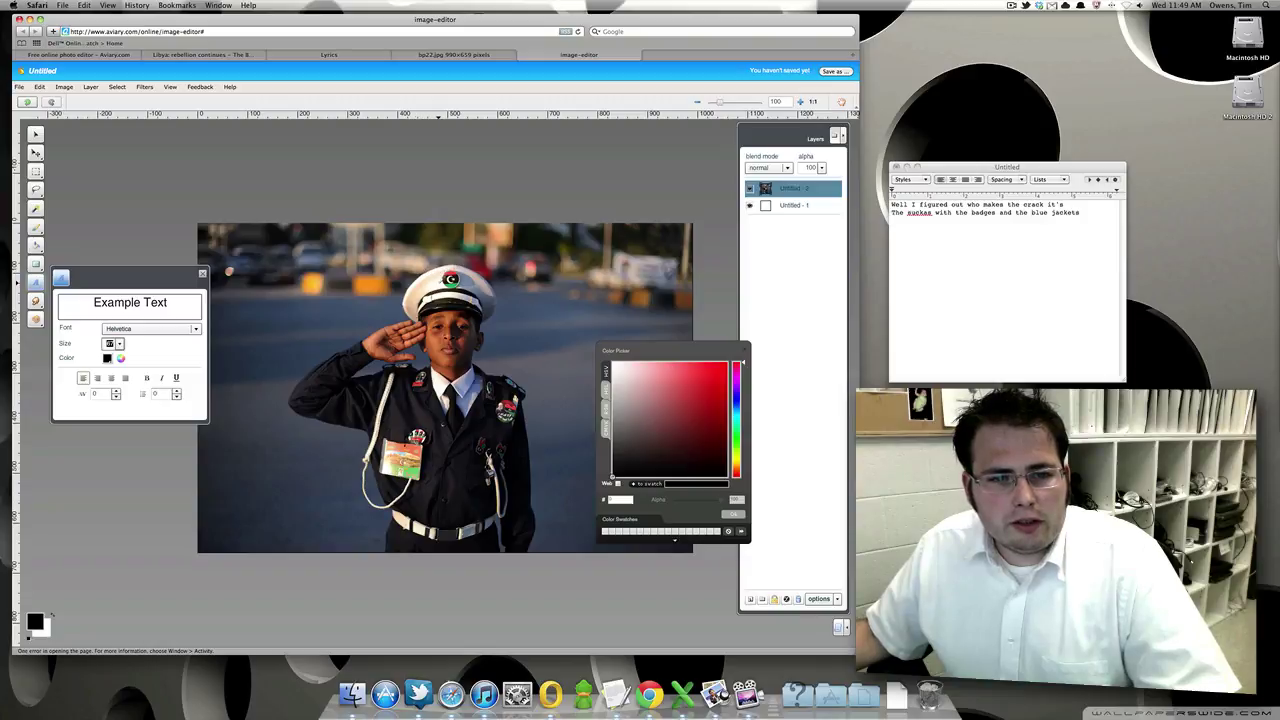
{"action": "left_click_drag", "start_coordinate": [740, 363], "coordinate": [740, 456]}
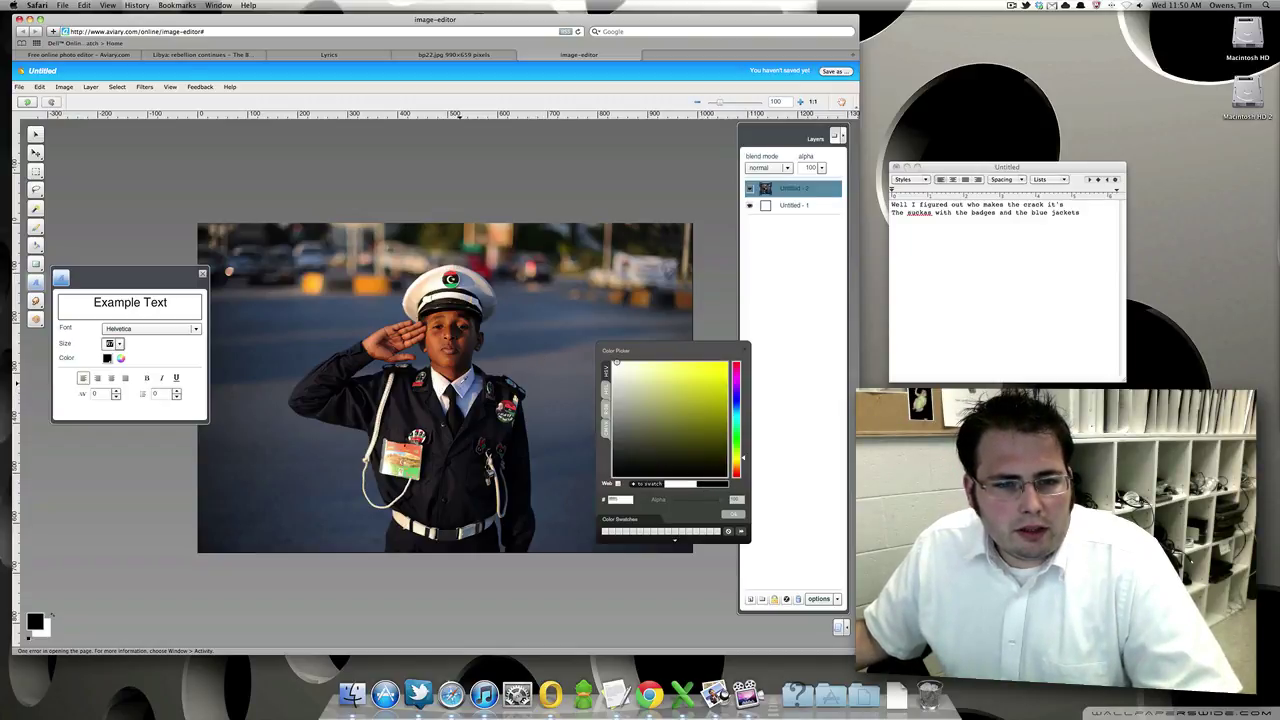
{"action": "left_click", "coordinate": [457, 381]}
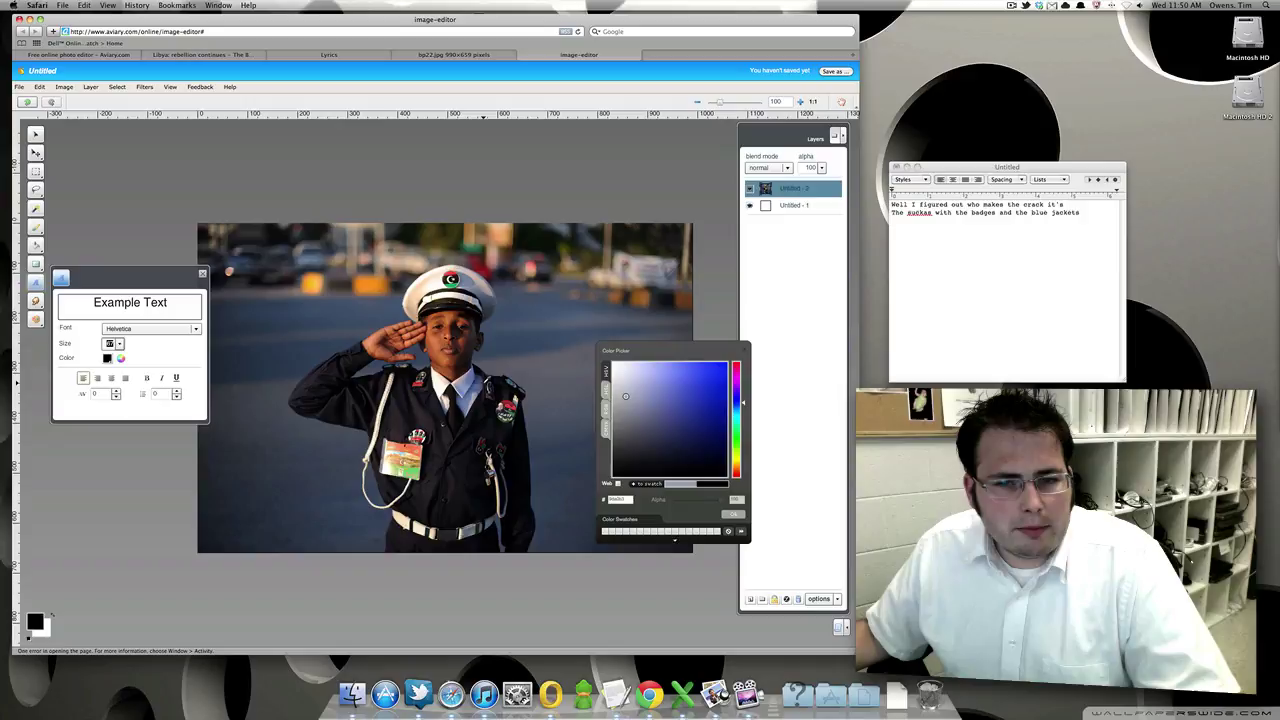
{"action": "left_click", "coordinate": [437, 284]}
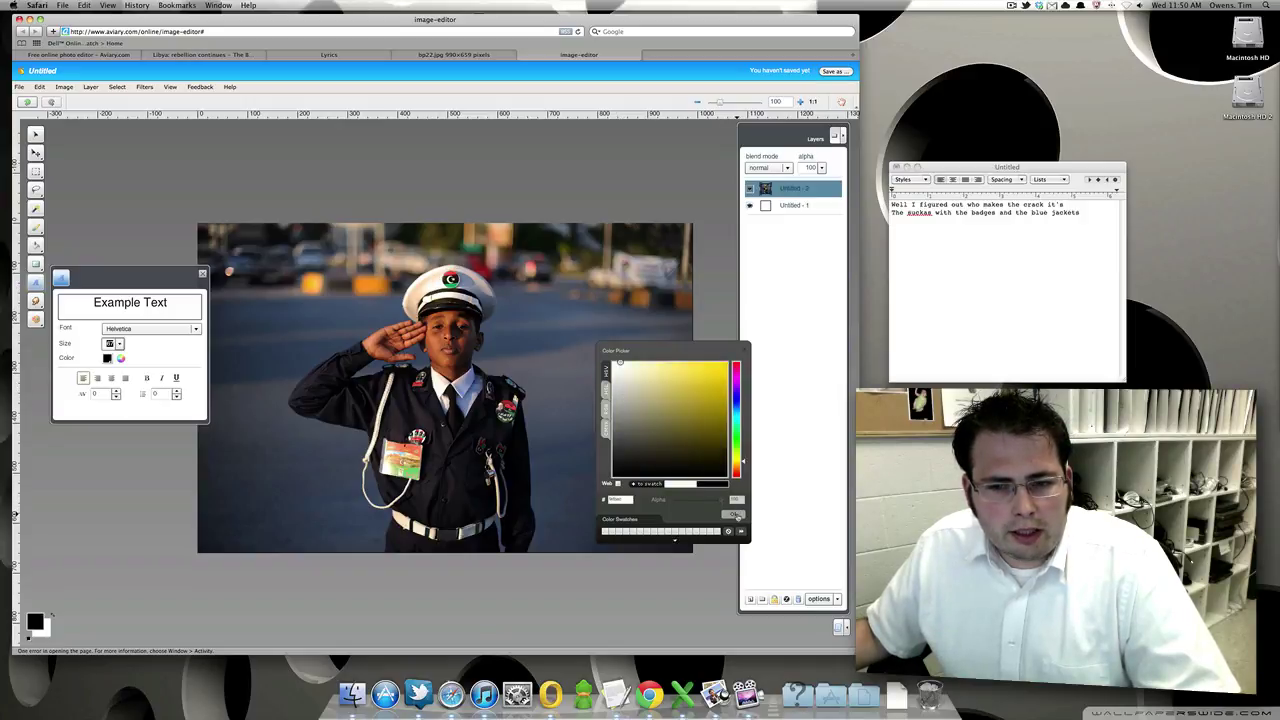
{"action": "left_click", "coordinate": [735, 515]}
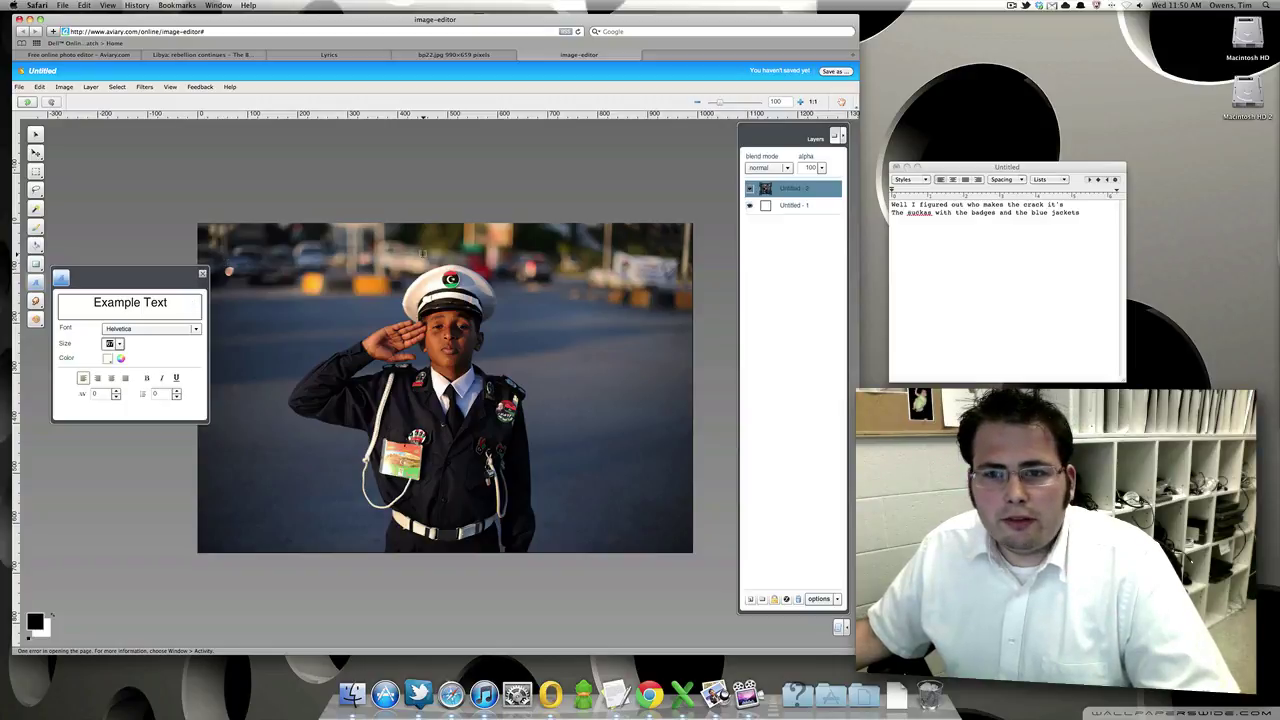
Copy the first lyric line from the notes and paste it as new text at the photo's top-left
{"action": "left_click_drag", "start_coordinate": [1079, 213], "coordinate": [993, 213]}
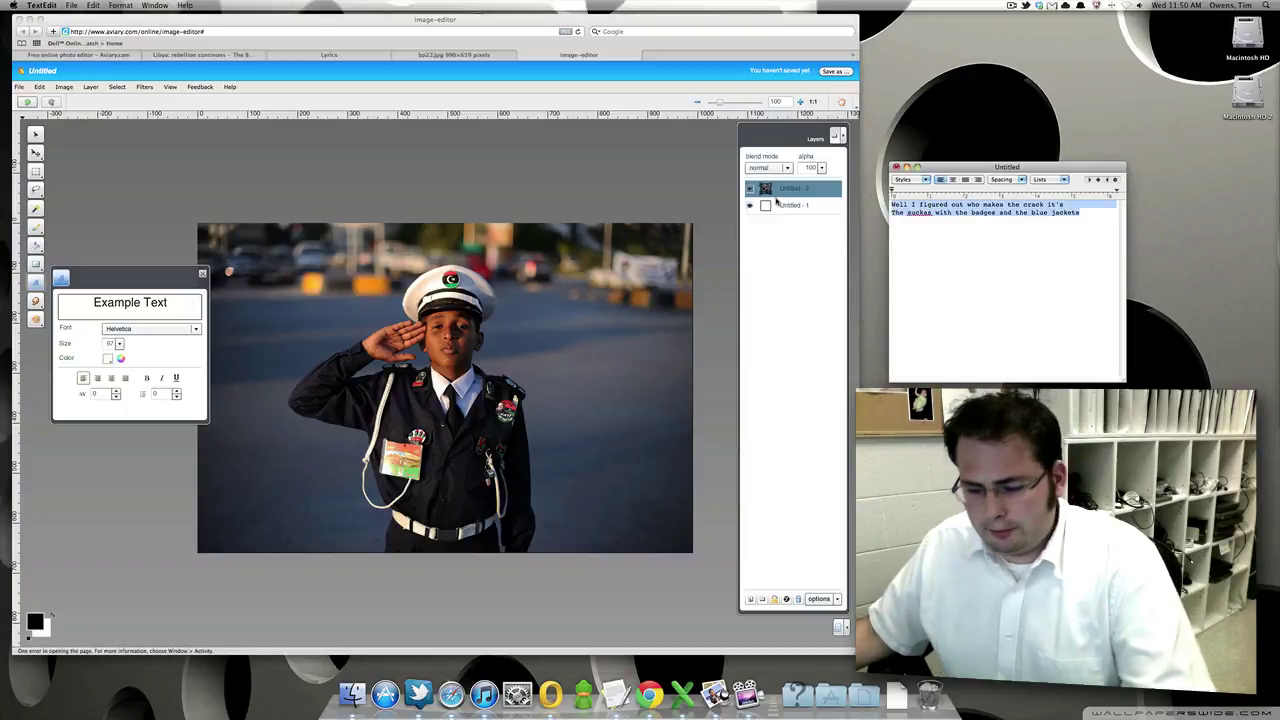
{"action": "key", "text": "Right"}
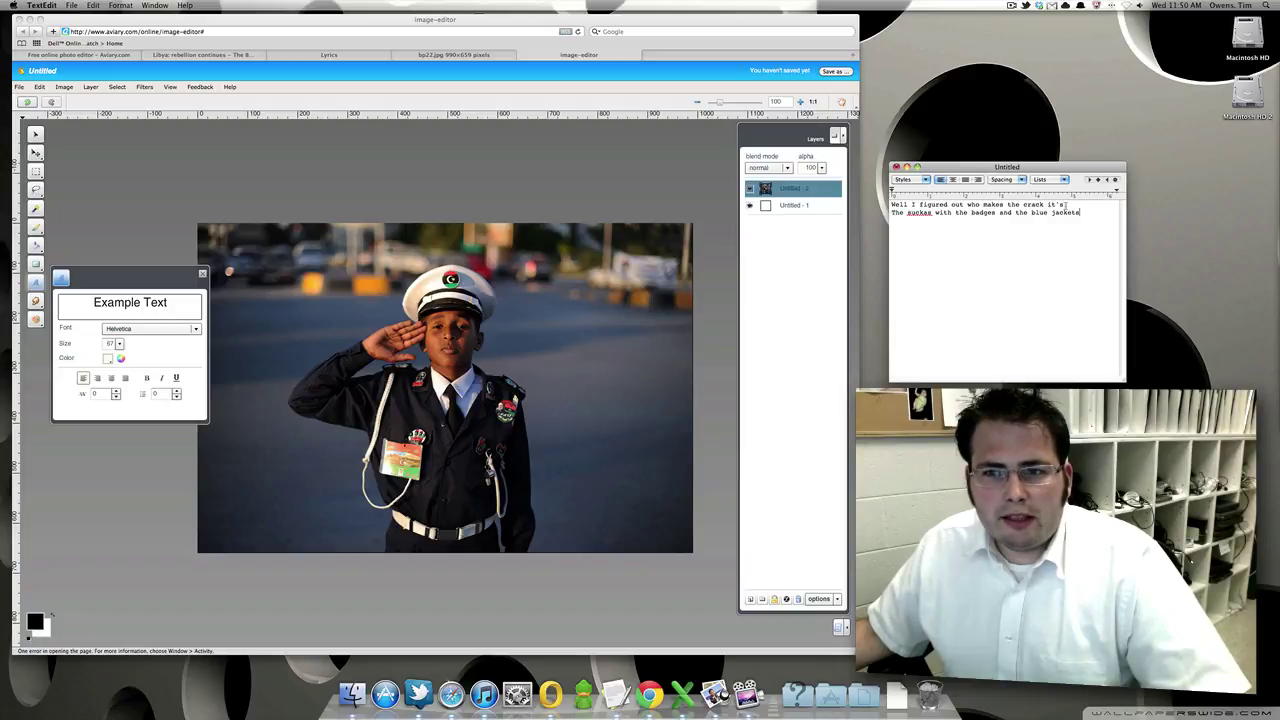
{"action": "left_click_drag", "start_coordinate": [1066, 205], "coordinate": [891, 205]}
{"action": "key", "text": "super+c"}
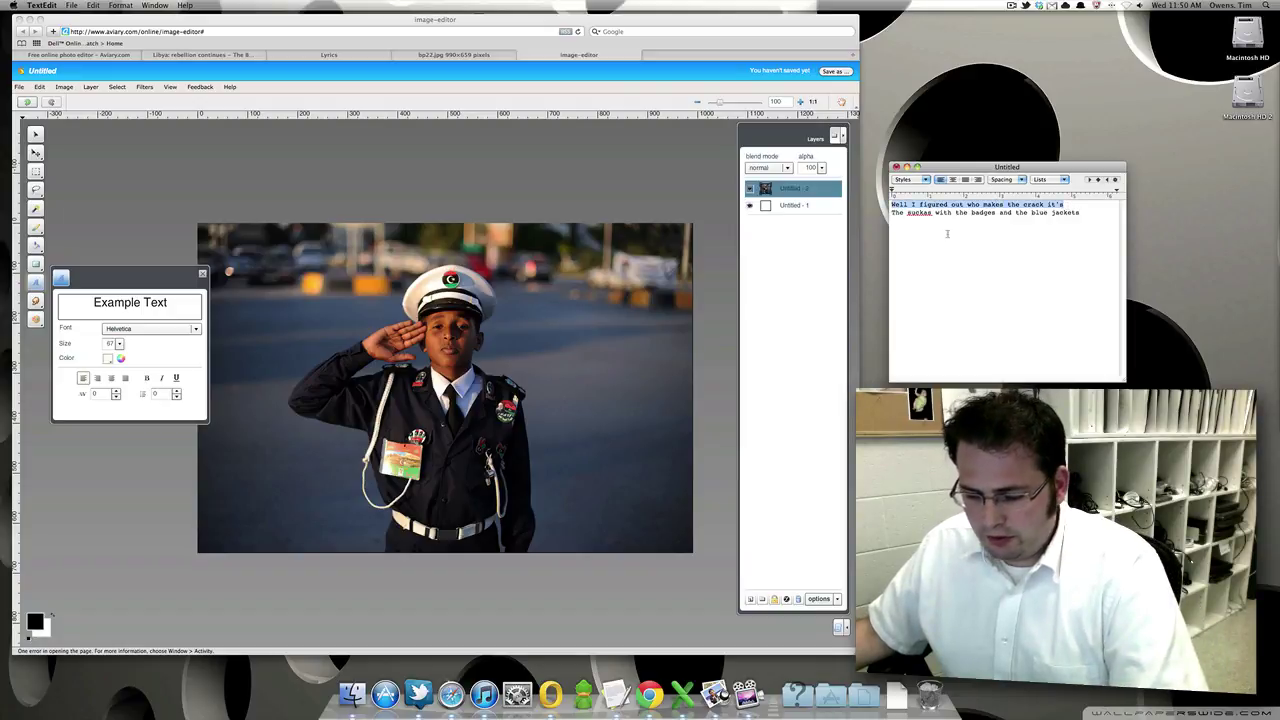
{"action": "left_click", "coordinate": [227, 269]}
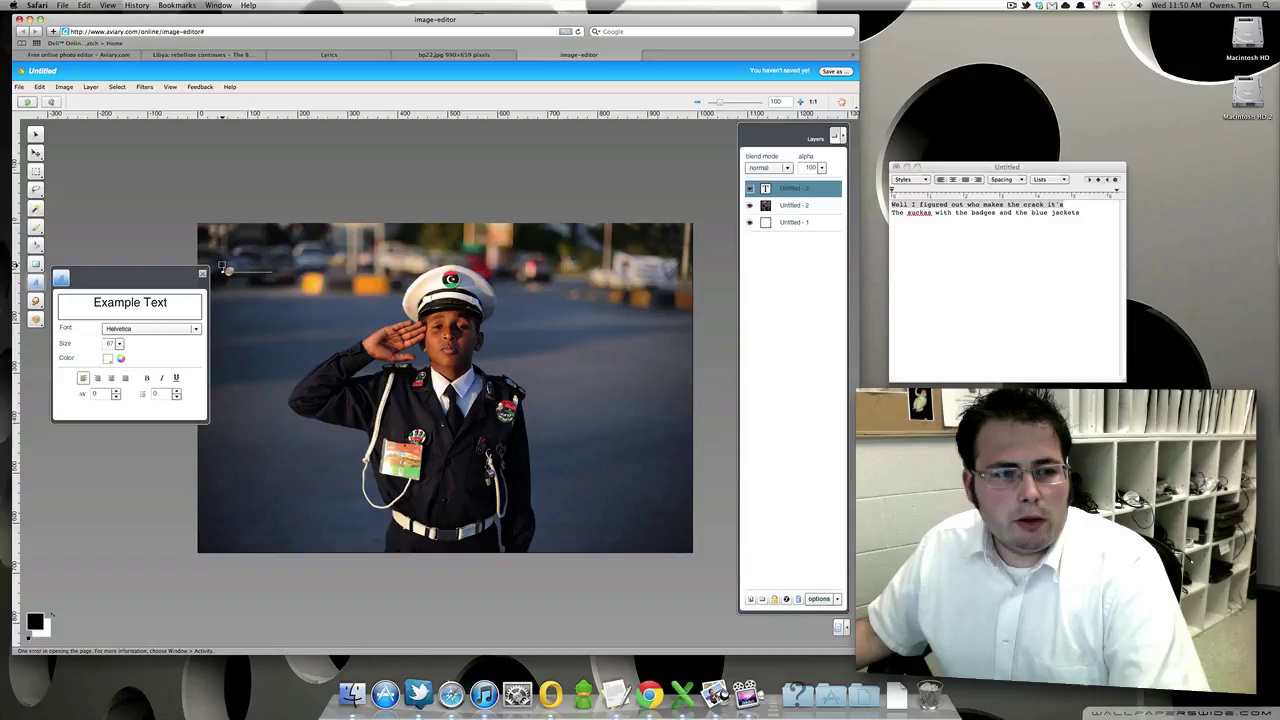
{"action": "key", "text": "super+v"}
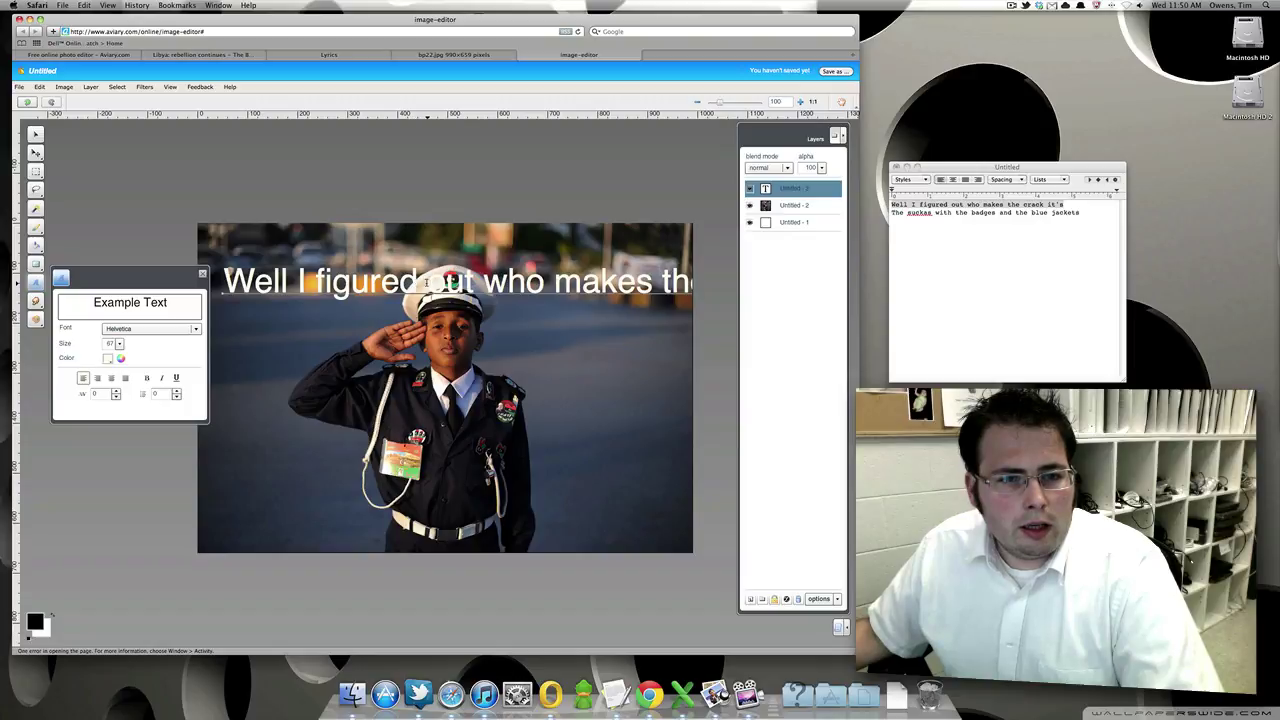
Break the pasted lyric into three lines after 'figured' and after 'makes'
{"action": "left_click", "coordinate": [428, 283]}
{"action": "key", "text": "Return"}
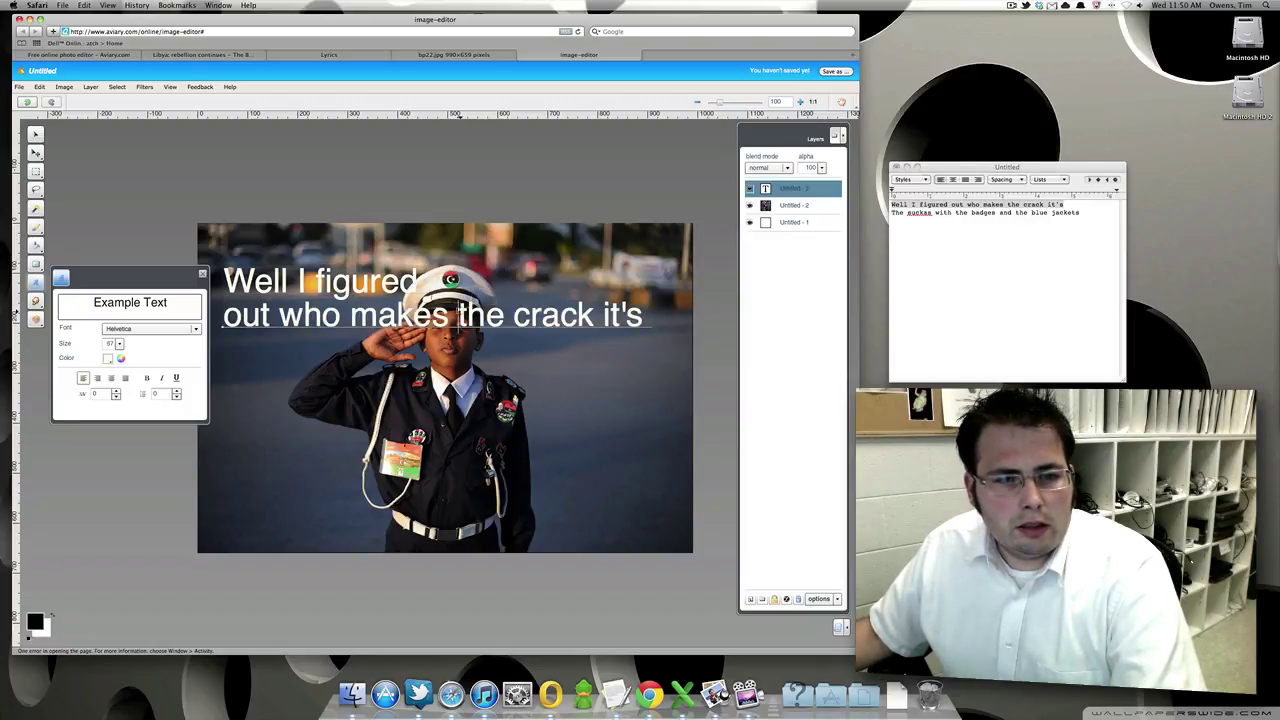
{"action": "left_click", "coordinate": [459, 316]}
{"action": "key", "text": "Return"}
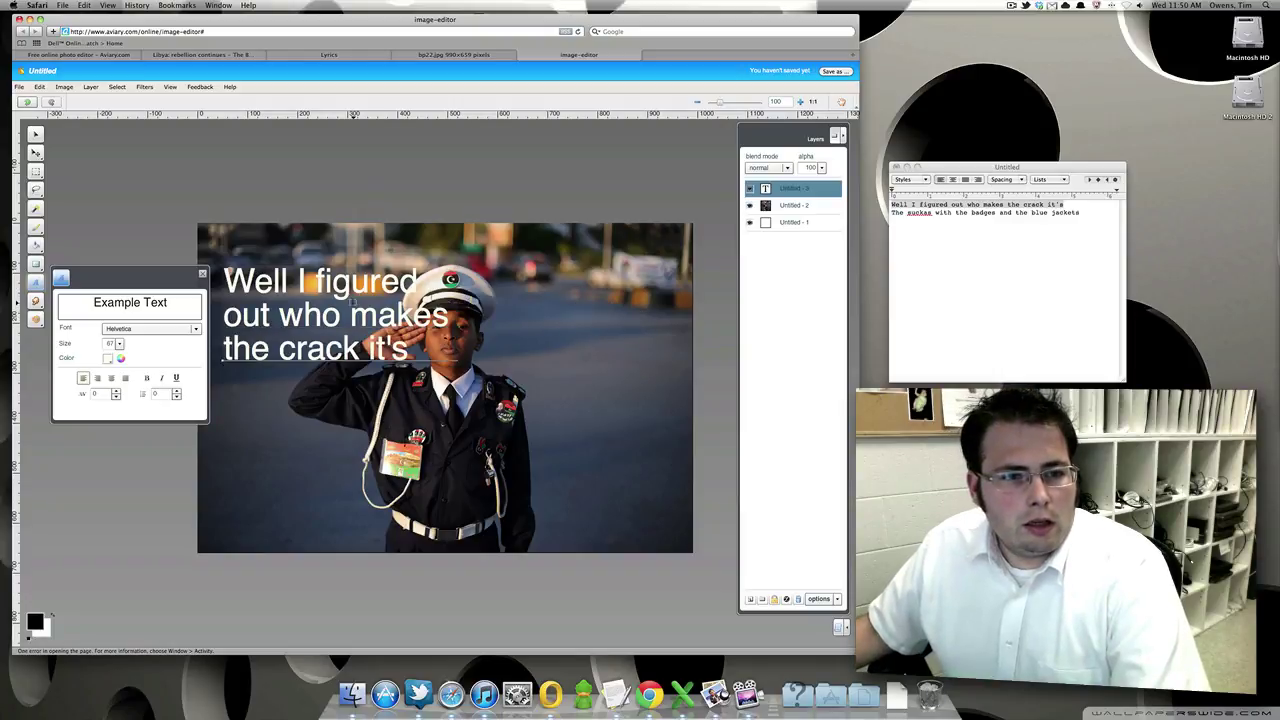
Shrink the lyric text to size 67 and tighten its line spacing to -13
{"action": "left_click_drag", "start_coordinate": [224, 278], "coordinate": [420, 345]}
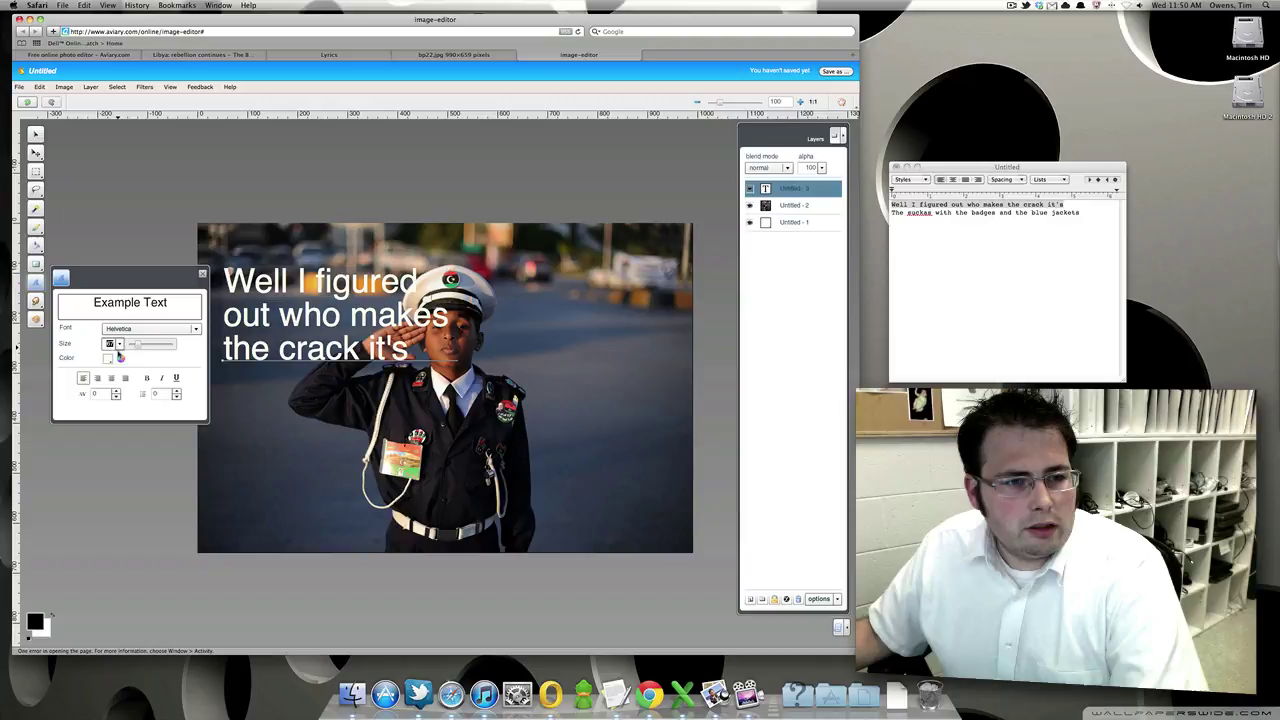
{"action": "left_click_drag", "start_coordinate": [140, 347], "coordinate": [138, 347]}
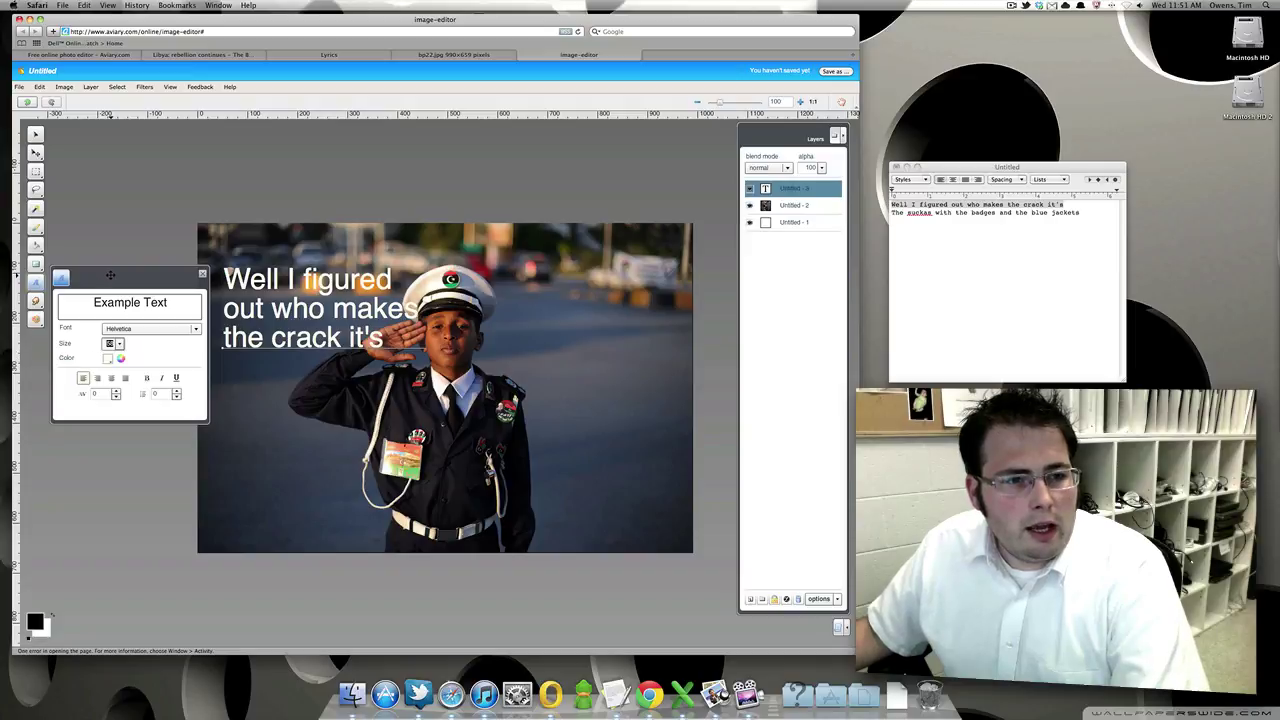
{"action": "left_click_drag", "start_coordinate": [390, 339], "coordinate": [211, 278]}
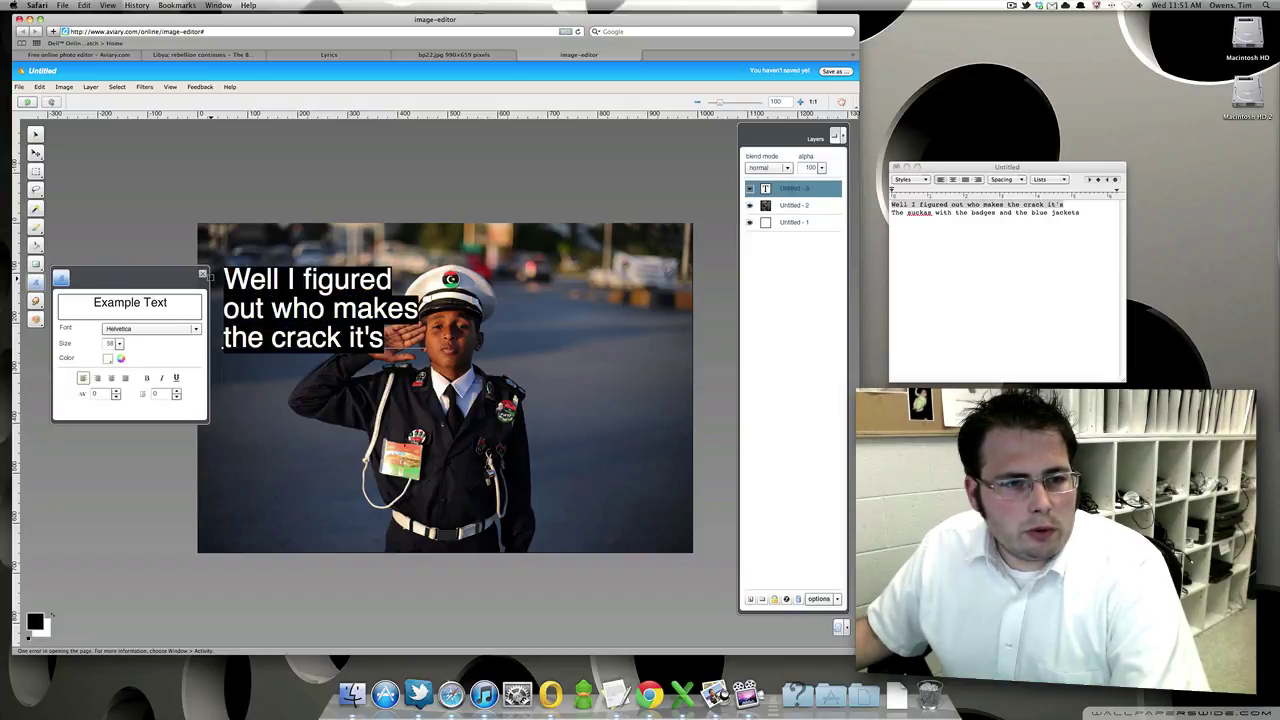
{"action": "left_click", "coordinate": [177, 397]}
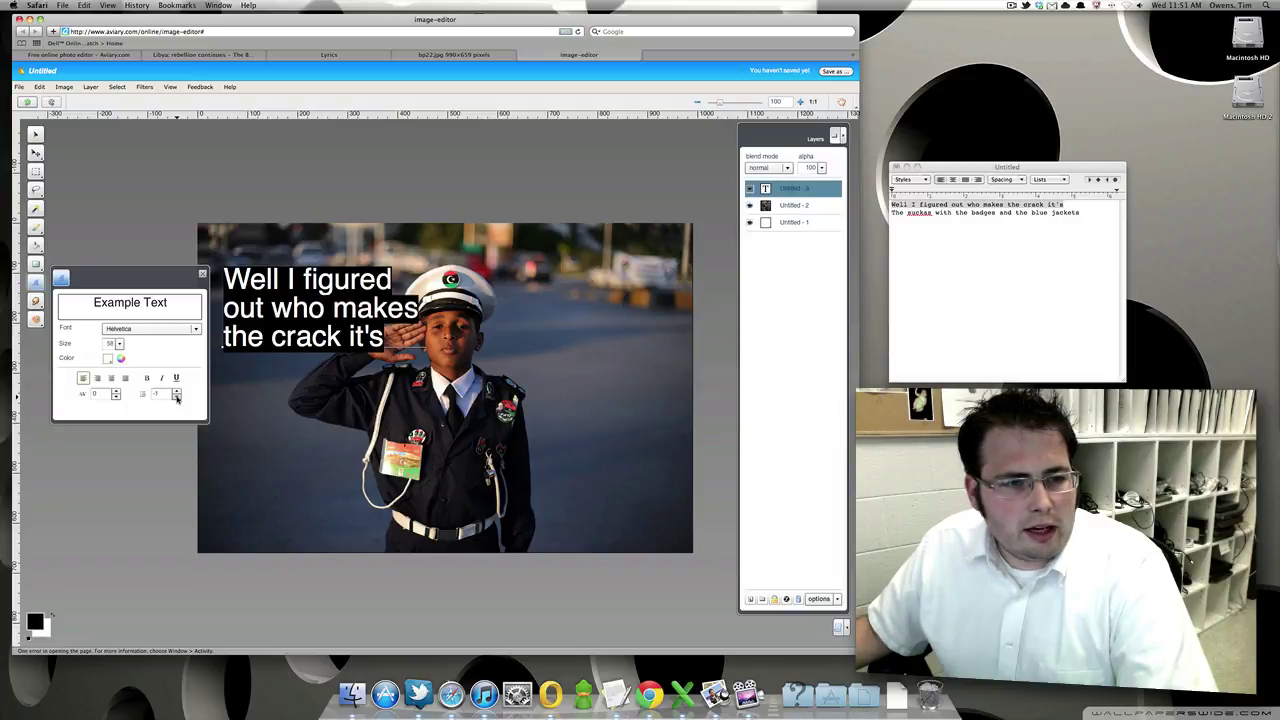
{"action": "left_click", "coordinate": [177, 397]}
{"action": "left_click", "coordinate": [177, 397]}
{"action": "left_click", "coordinate": [177, 397]}
{"action": "left_click", "coordinate": [177, 397]}
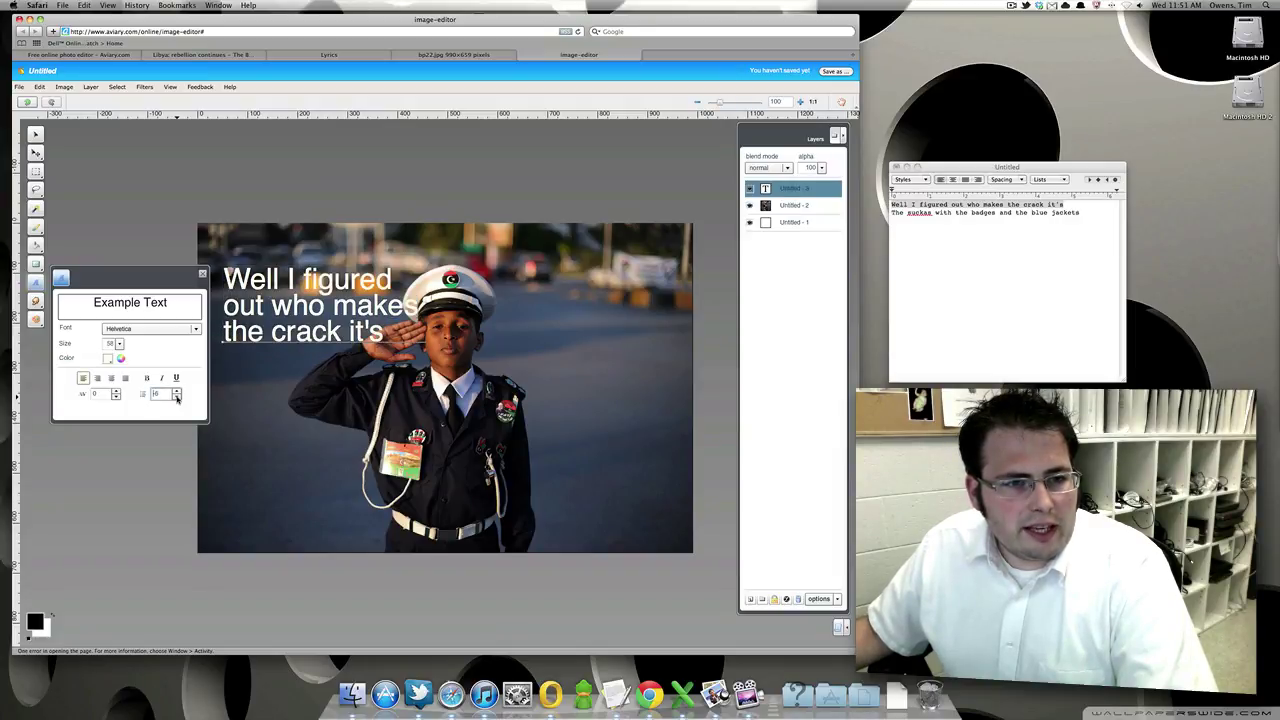
{"action": "left_click", "coordinate": [177, 397]}
{"action": "left_click", "coordinate": [177, 397]}
{"action": "left_click", "coordinate": [177, 397]}
{"action": "left_click", "coordinate": [177, 397]}
{"action": "left_click", "coordinate": [177, 397]}
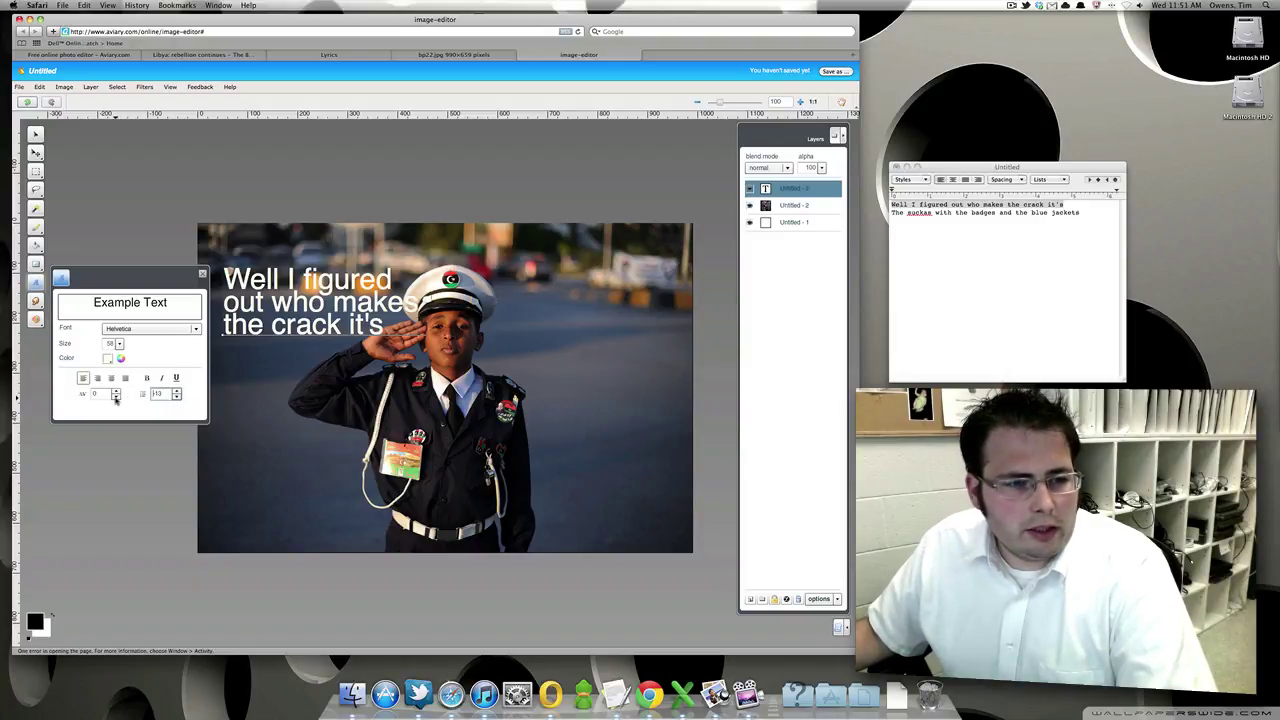
Tighten the lyric tracking to -2 and reduce the text size to 57
{"action": "left_click", "coordinate": [116, 397]}
{"action": "left_click", "coordinate": [116, 397]}
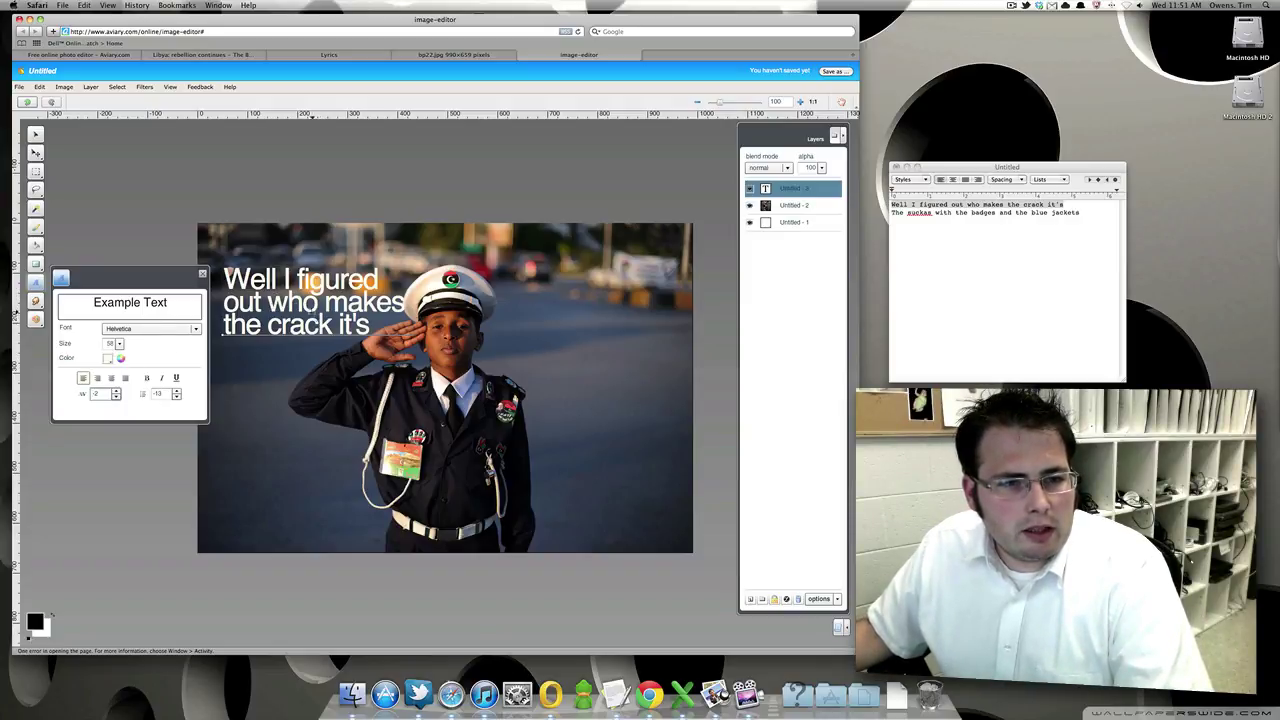
{"action": "left_click", "coordinate": [119, 344]}
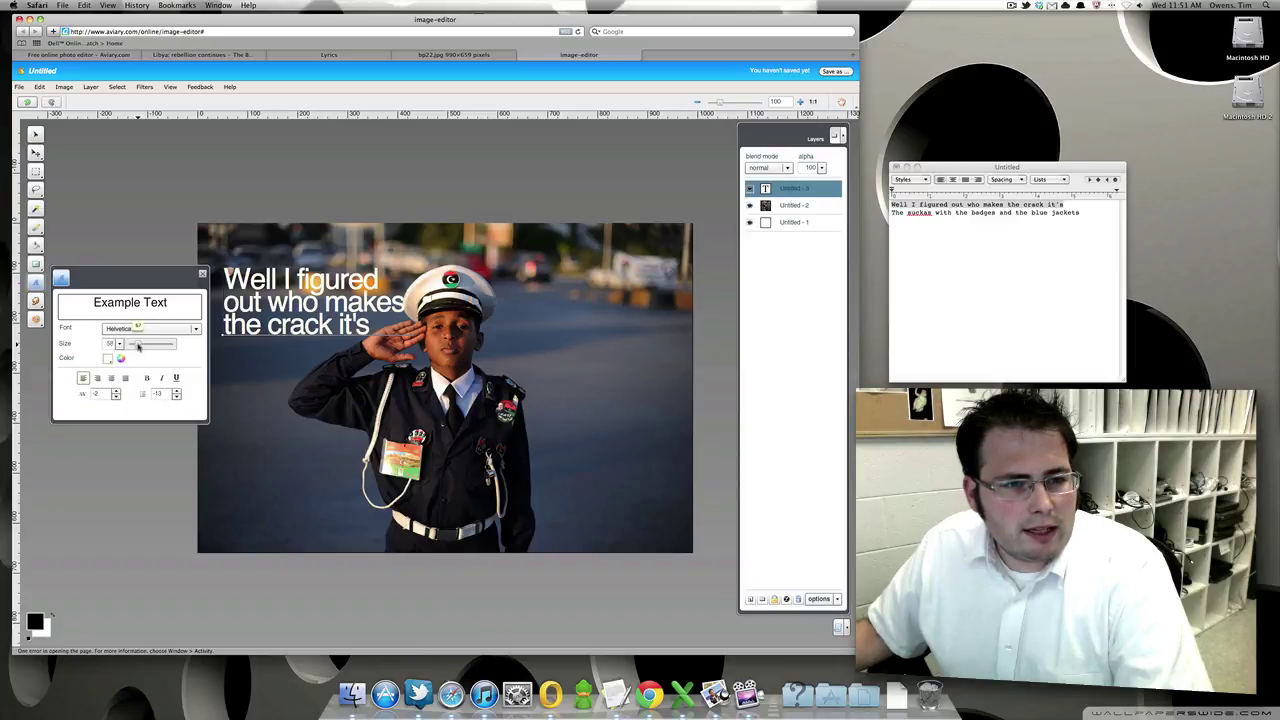
{"action": "left_click_drag", "start_coordinate": [138, 346], "coordinate": [138, 346]}
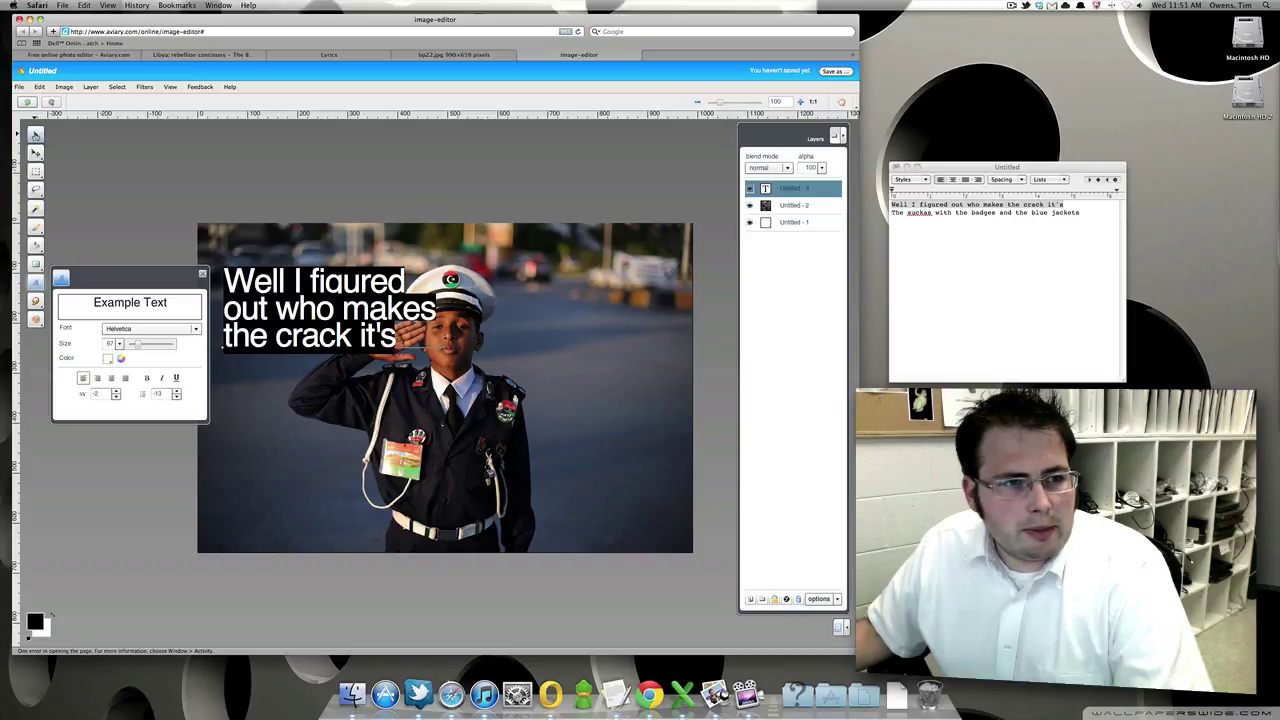
Commit the lyric text with the Move Tool and nudge the block up toward the top-left corner
{"action": "left_click", "coordinate": [36, 151]}
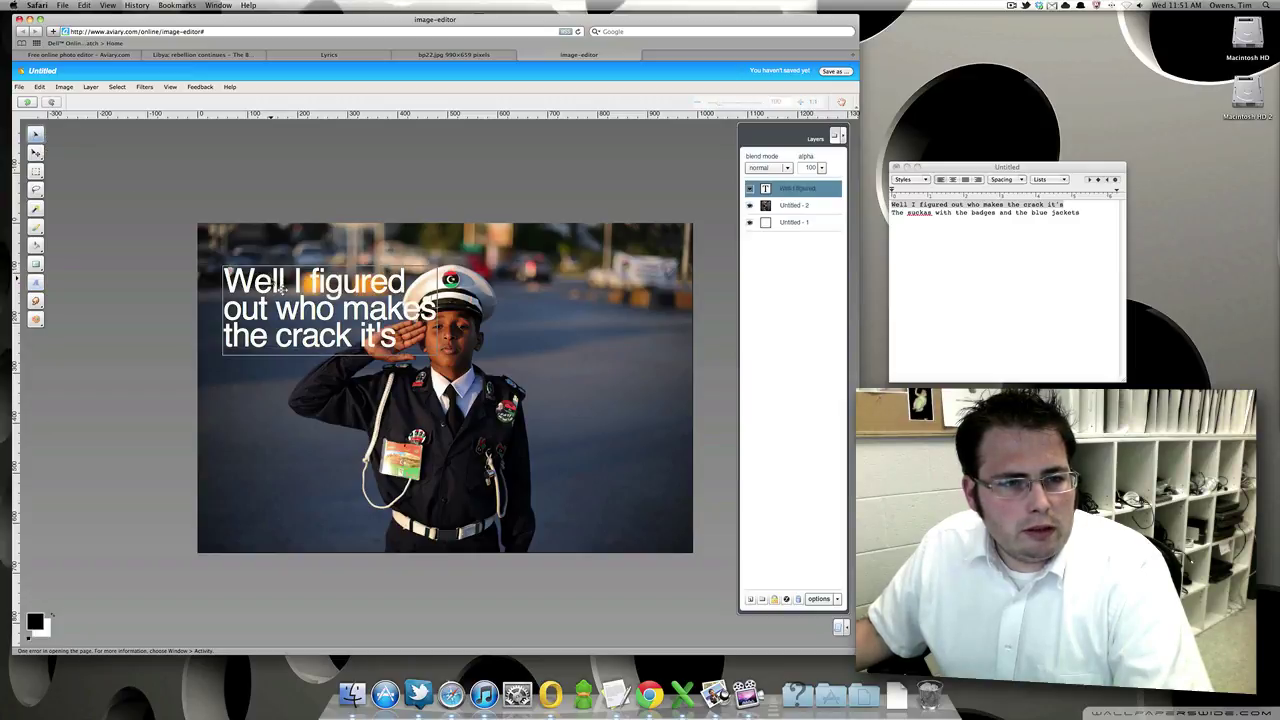
{"action": "left_click_drag", "start_coordinate": [280, 285], "coordinate": [268, 259]}
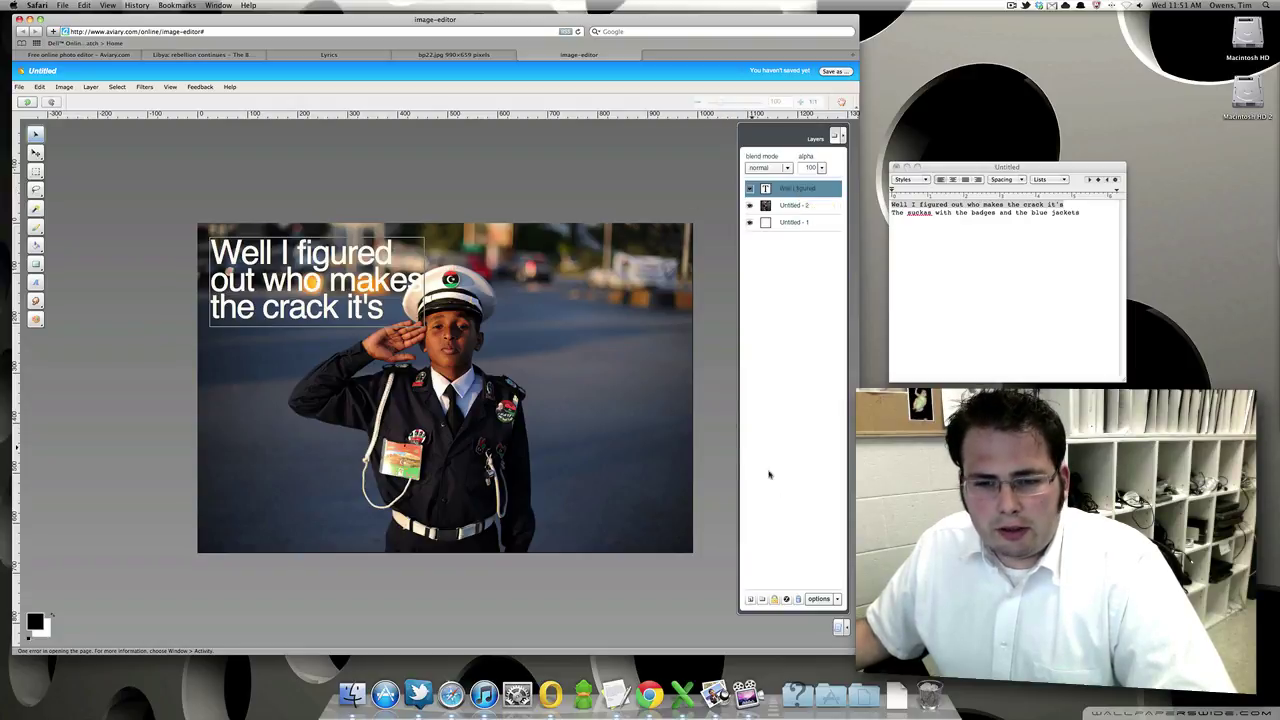
Convert the lyric layer to bitmap and add a drop shadow with alpha 0.4 and blur X/Y 8
{"action": "left_click", "coordinate": [786, 599]}
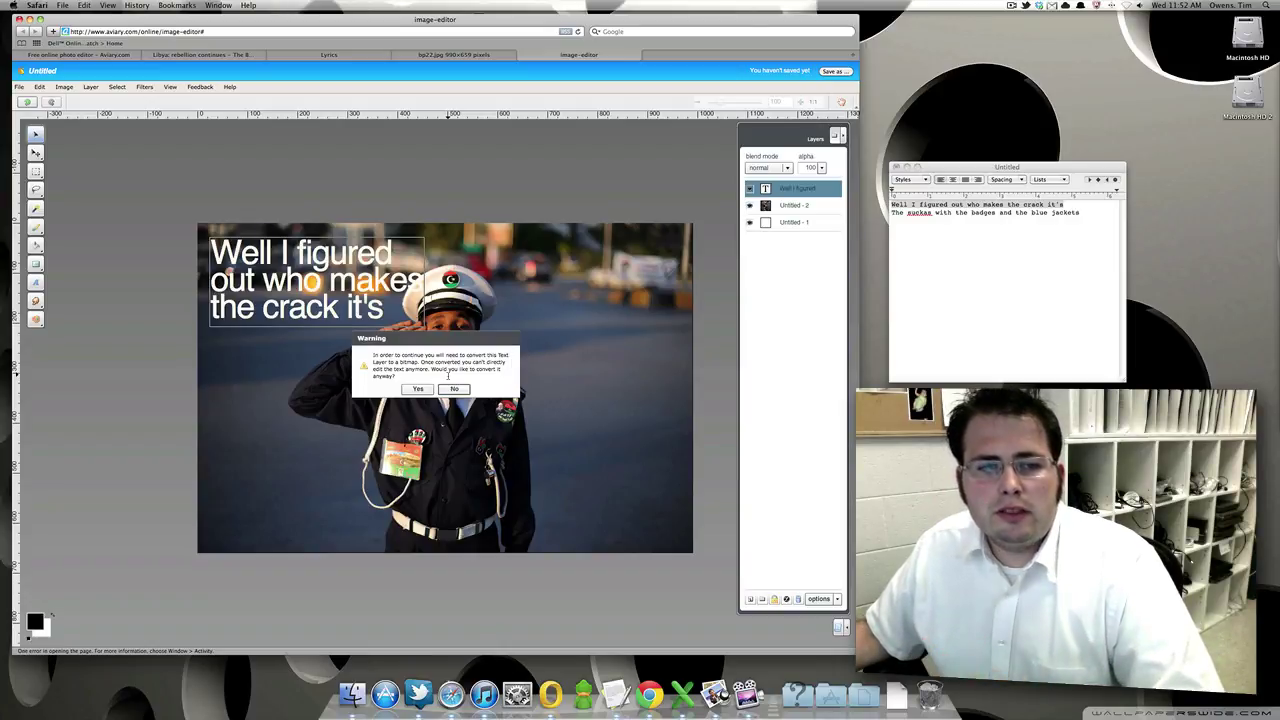
{"action": "left_click", "coordinate": [417, 388]}
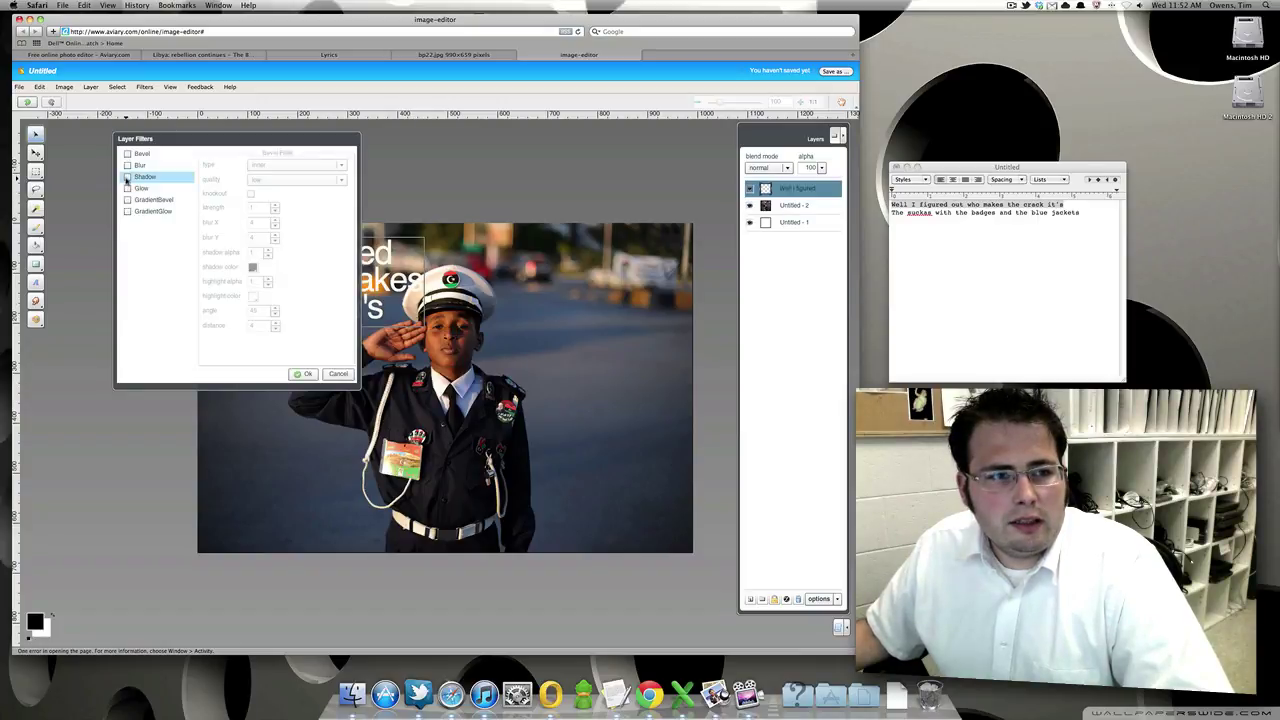
{"action": "left_click", "coordinate": [127, 177]}
{"action": "left_click_drag", "start_coordinate": [170, 143], "coordinate": [568, 192]}
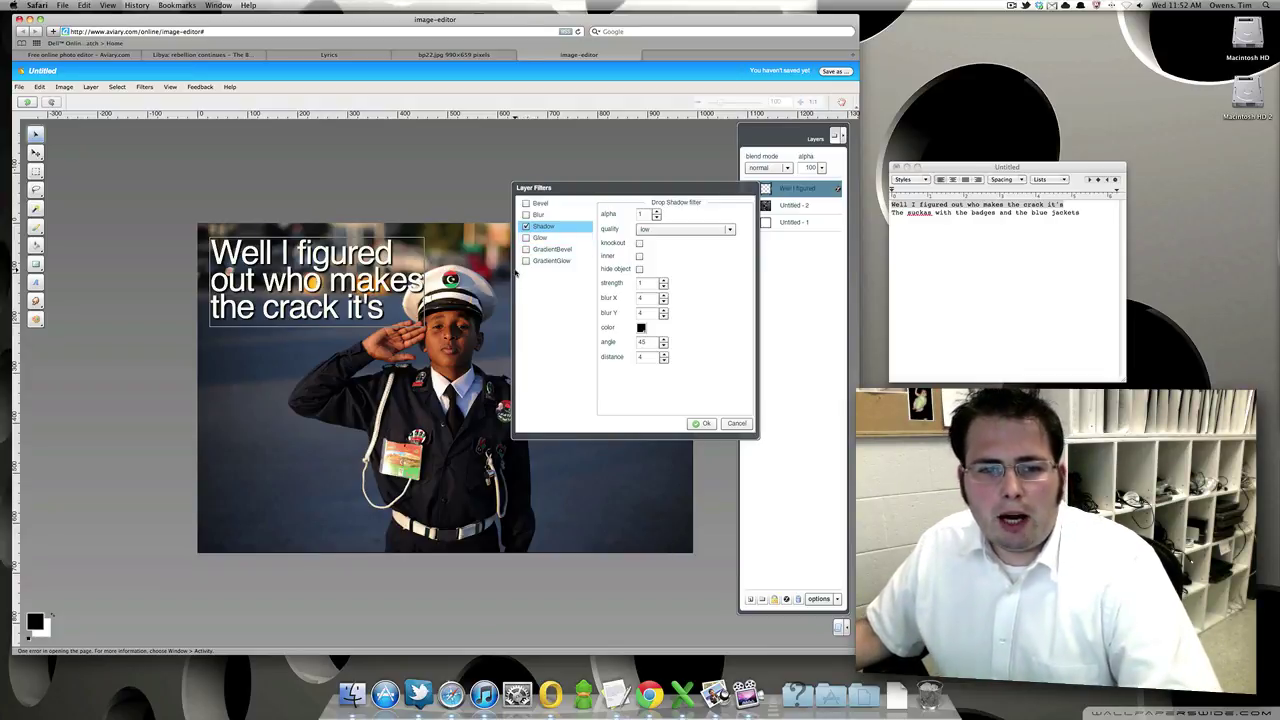
{"action": "left_click", "coordinate": [656, 219]}
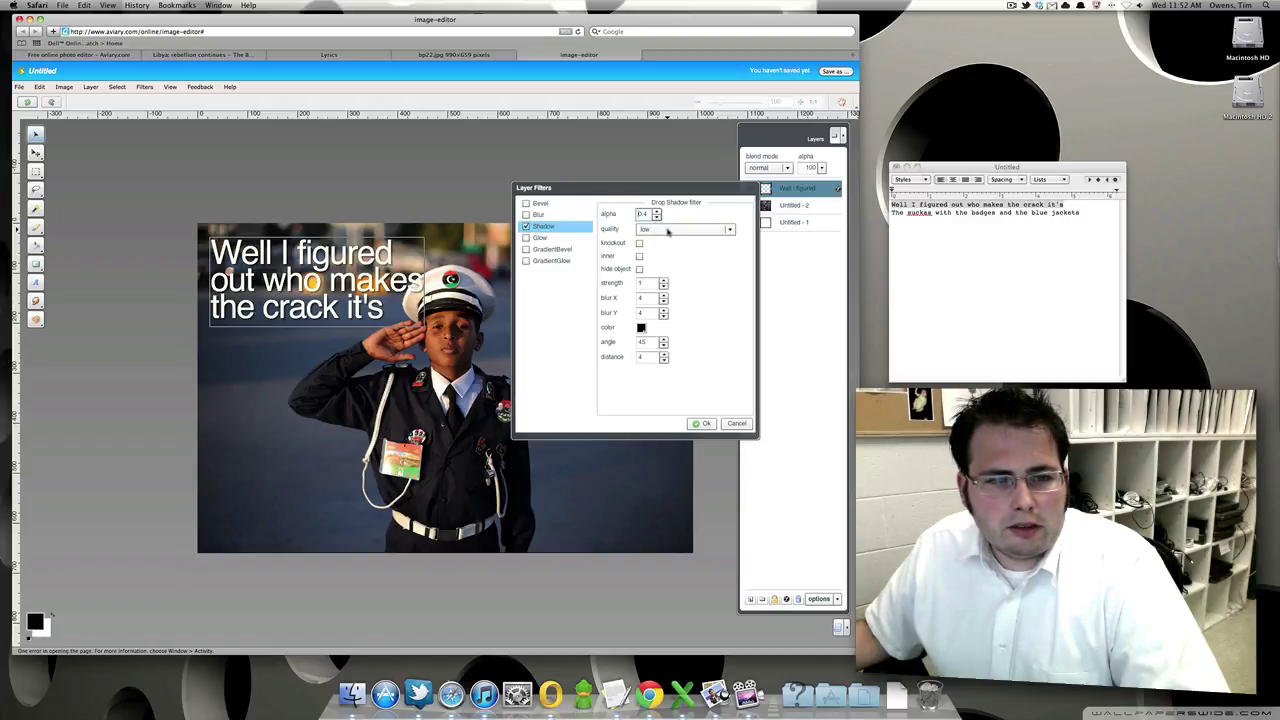
{"action": "left_click", "coordinate": [663, 296]}
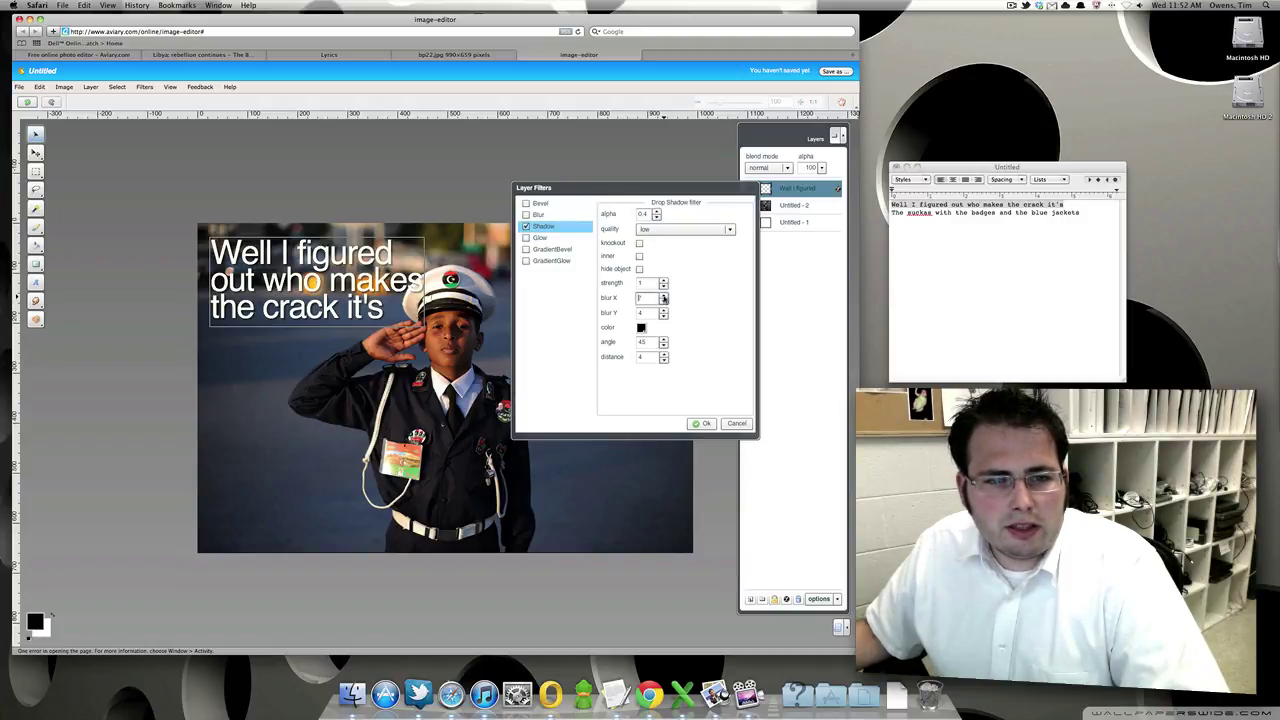
{"action": "left_click", "coordinate": [663, 313]}
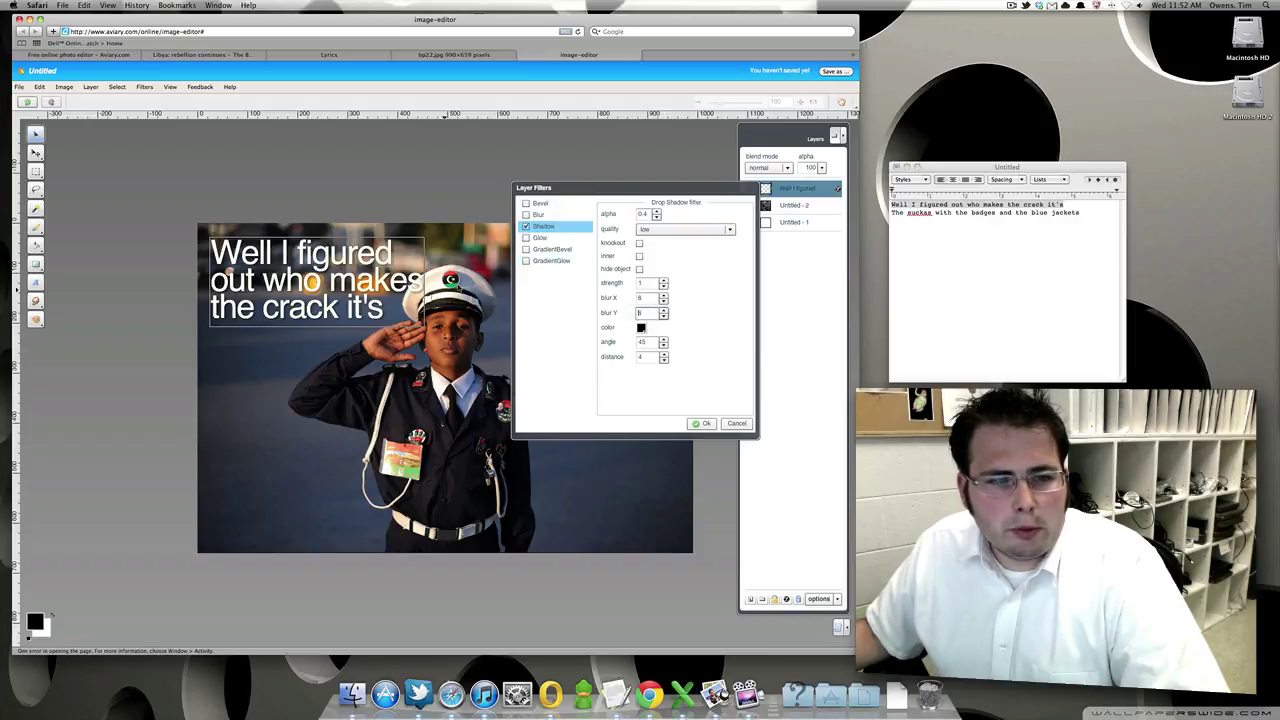
{"action": "left_click", "coordinate": [702, 424]}
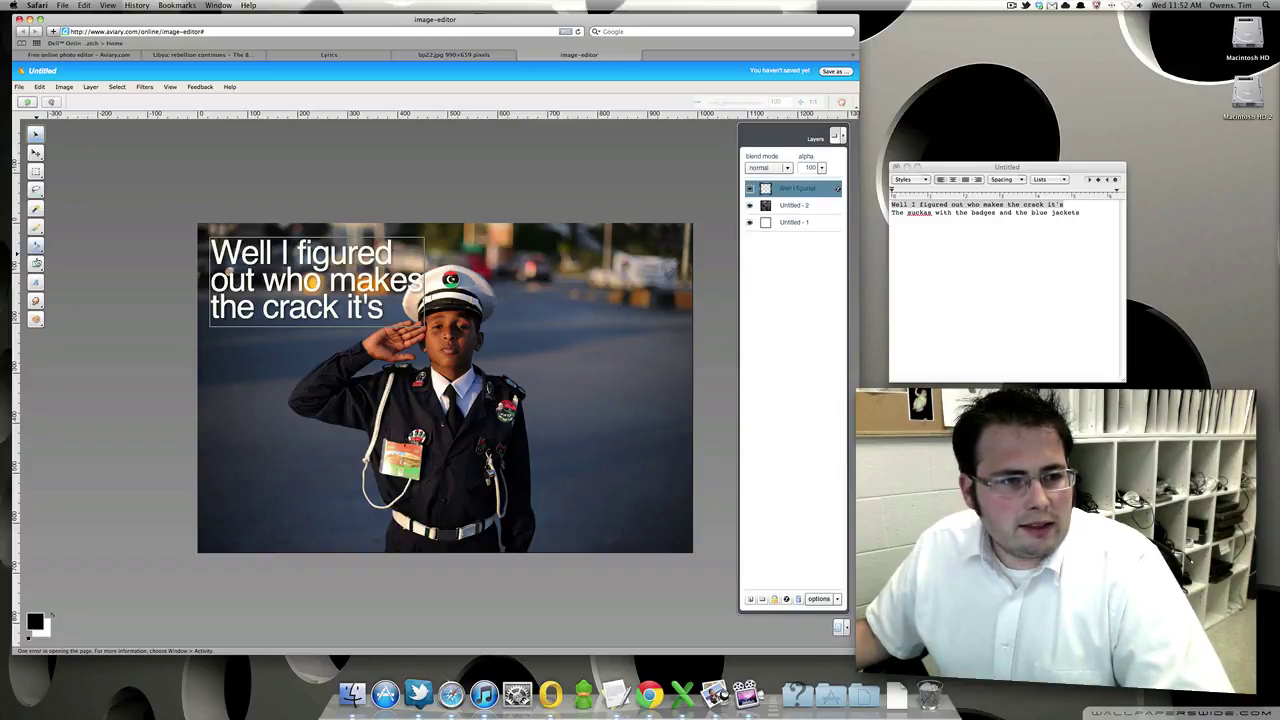
Paste the second lyric line low on the photo, completing it with 'and the blue jackets'
{"action": "left_click_drag", "start_coordinate": [1108, 212], "coordinate": [891, 212]}
{"action": "key", "text": "super+c"}
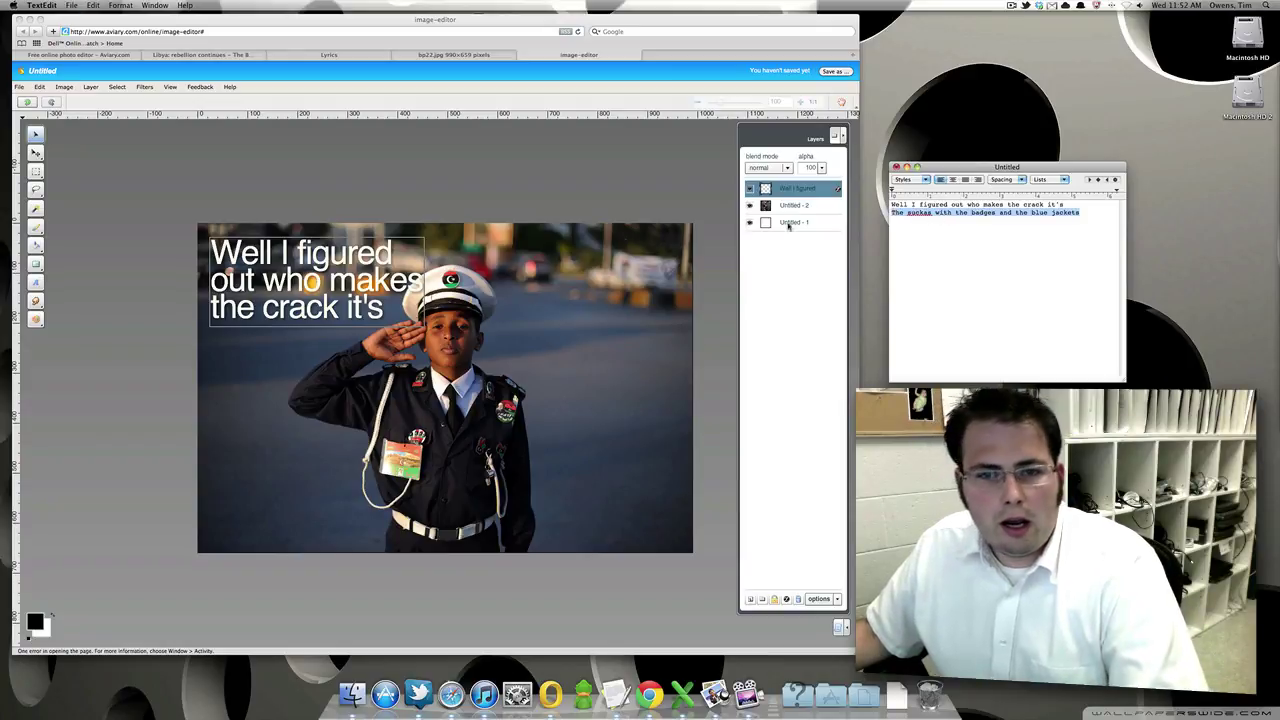
{"action": "left_click", "coordinate": [37, 281]}
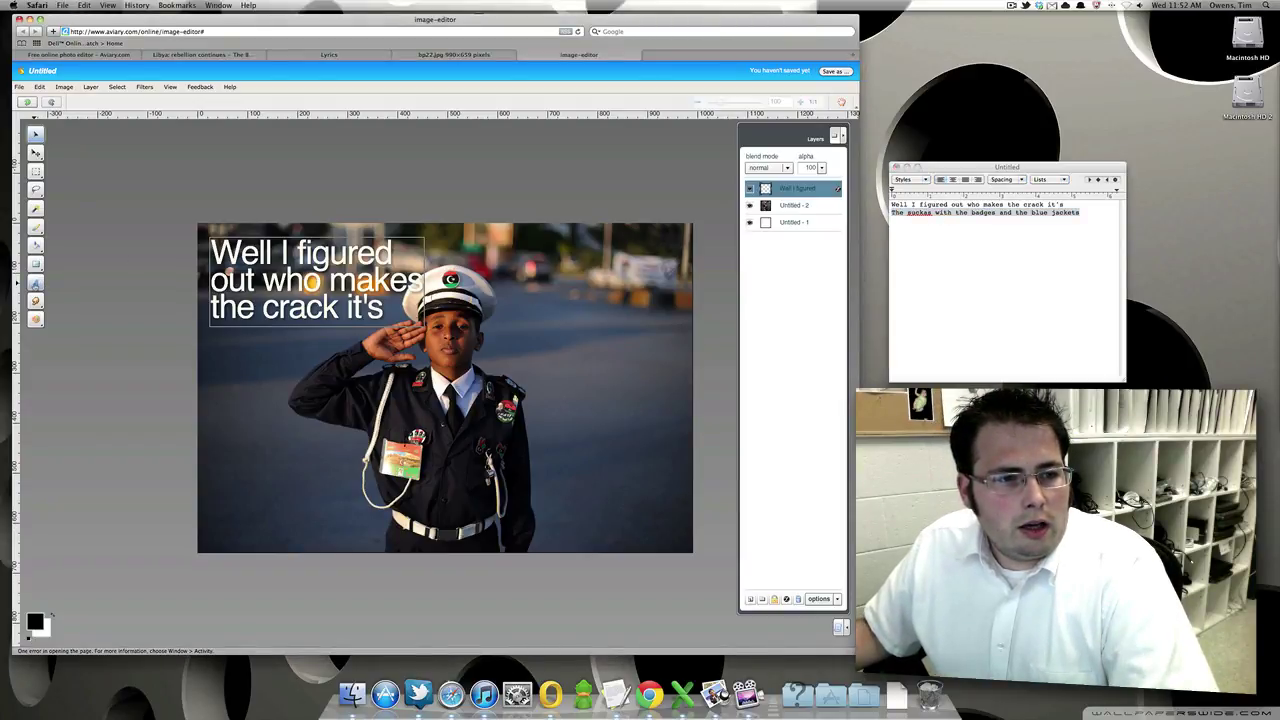
{"action": "left_click", "coordinate": [35, 283]}
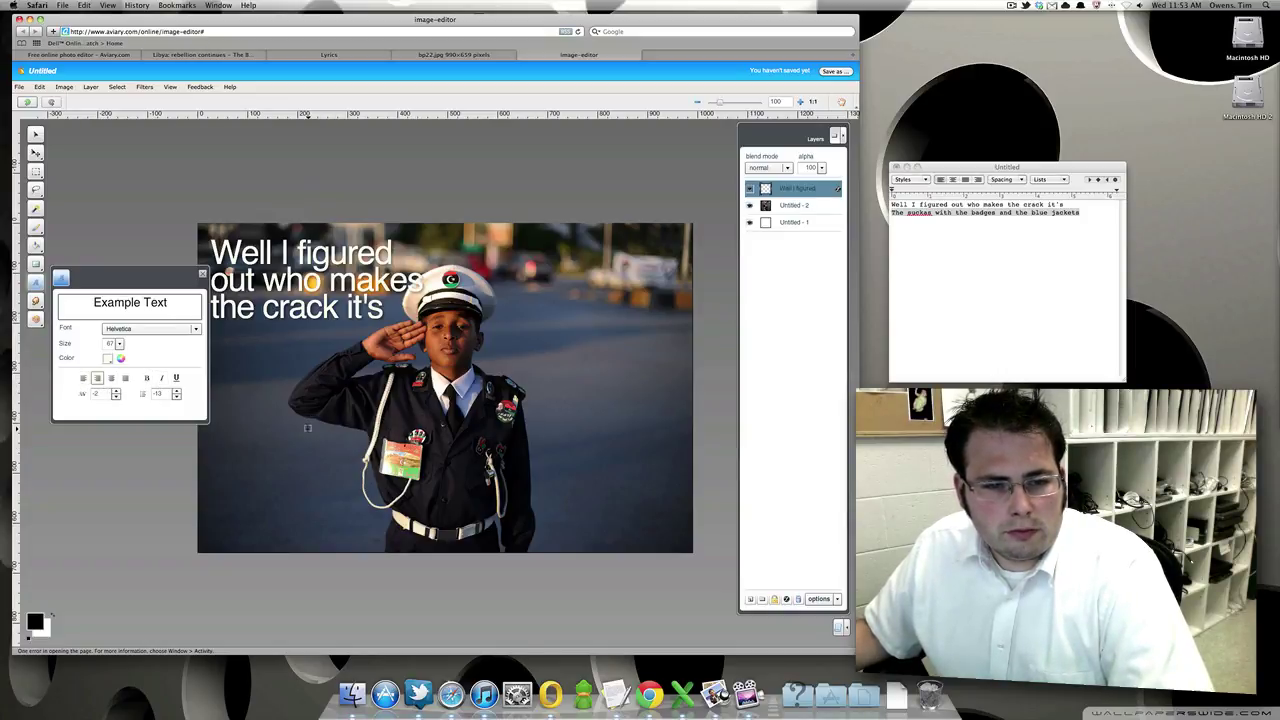
{"action": "left_click", "coordinate": [307, 428]}
{"action": "key", "text": "super+v"}
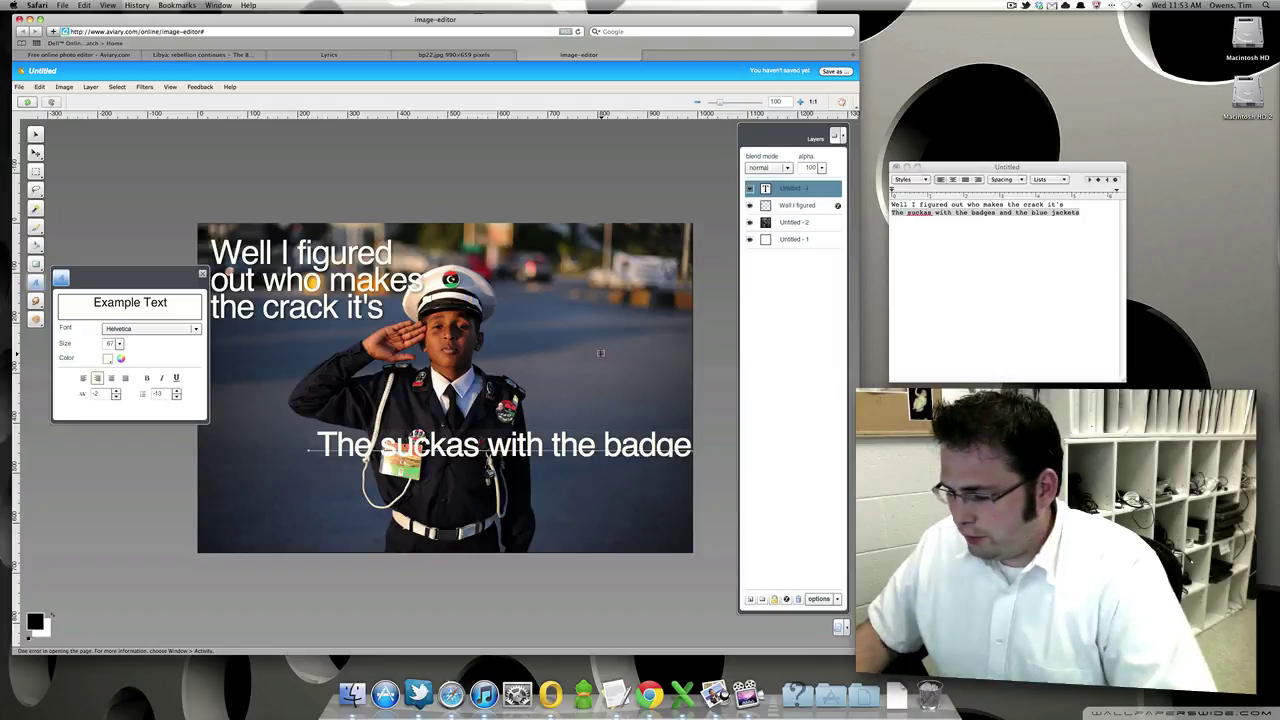
{"action": "type", "text": "and the blue jac"}
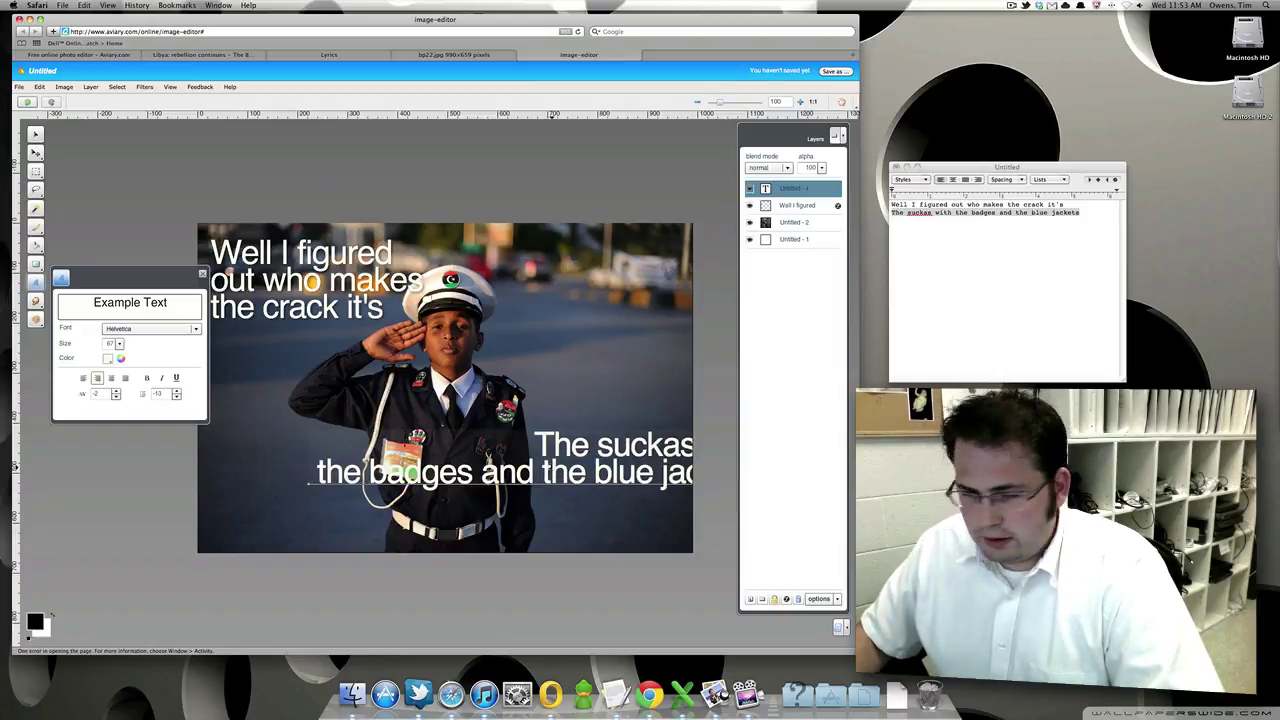
{"action": "type", "text": "kets"}
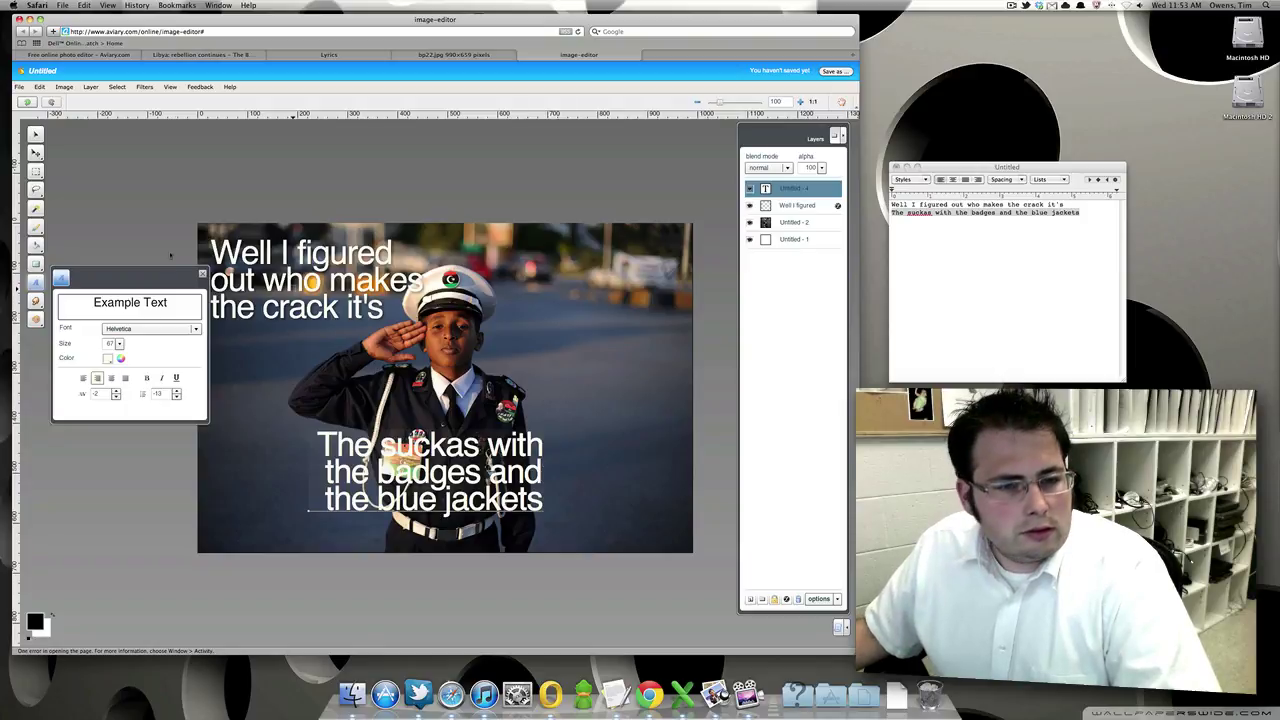
{"action": "left_click", "coordinate": [35, 133]}
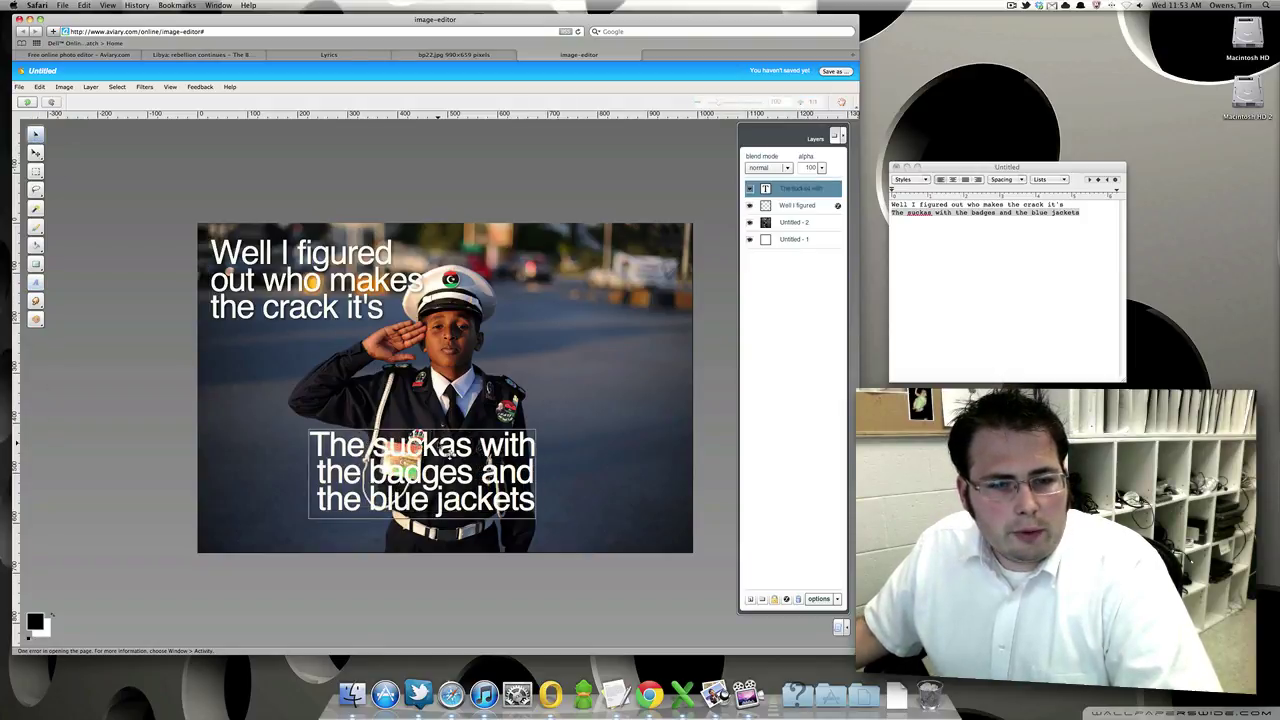
Drag the bottom lyrics to the lower-right and add a drop shadow with blur 8 and lower alpha
{"action": "left_click_drag", "start_coordinate": [450, 454], "coordinate": [595, 468]}
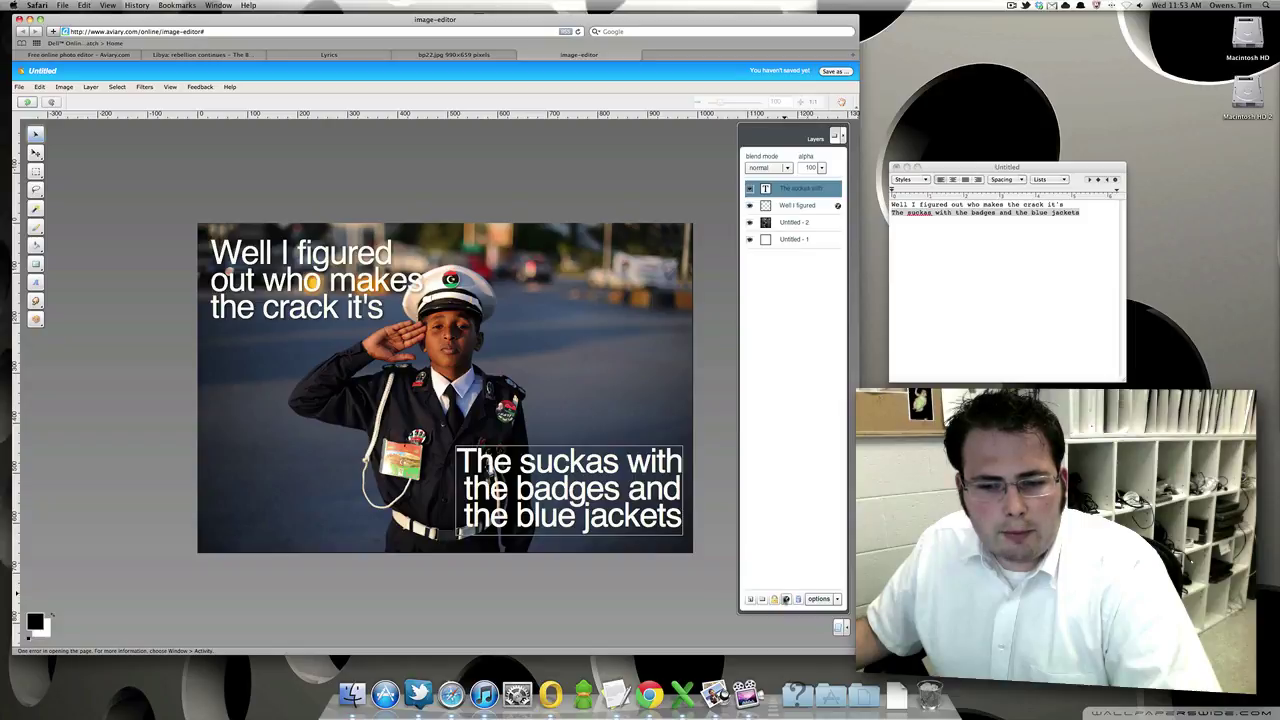
{"action": "left_click", "coordinate": [786, 598]}
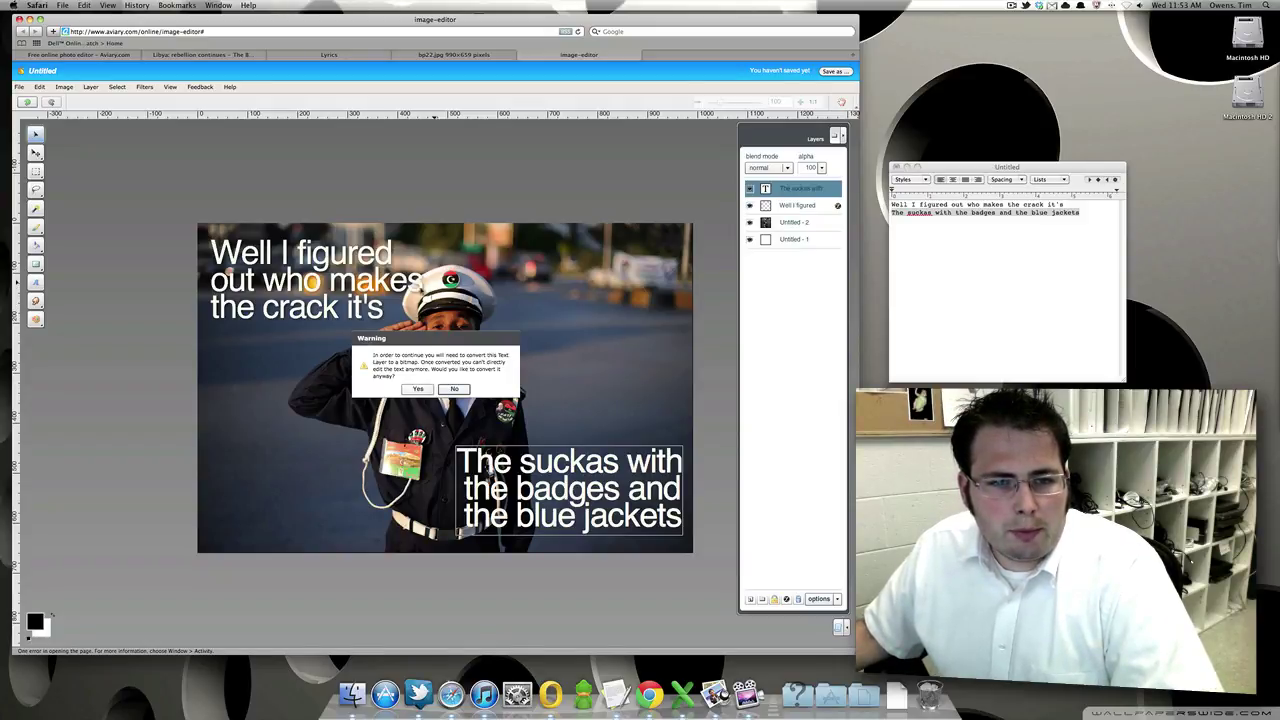
{"action": "left_click", "coordinate": [417, 389]}
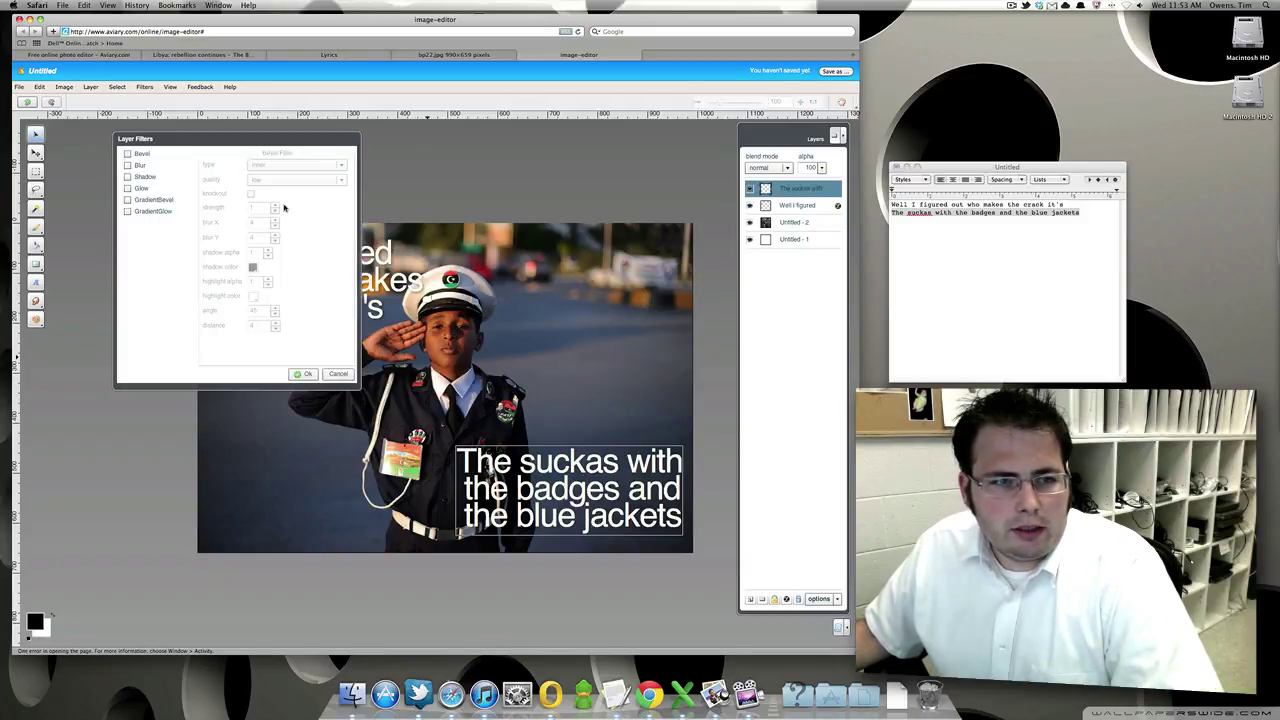
{"action": "left_click", "coordinate": [129, 177]}
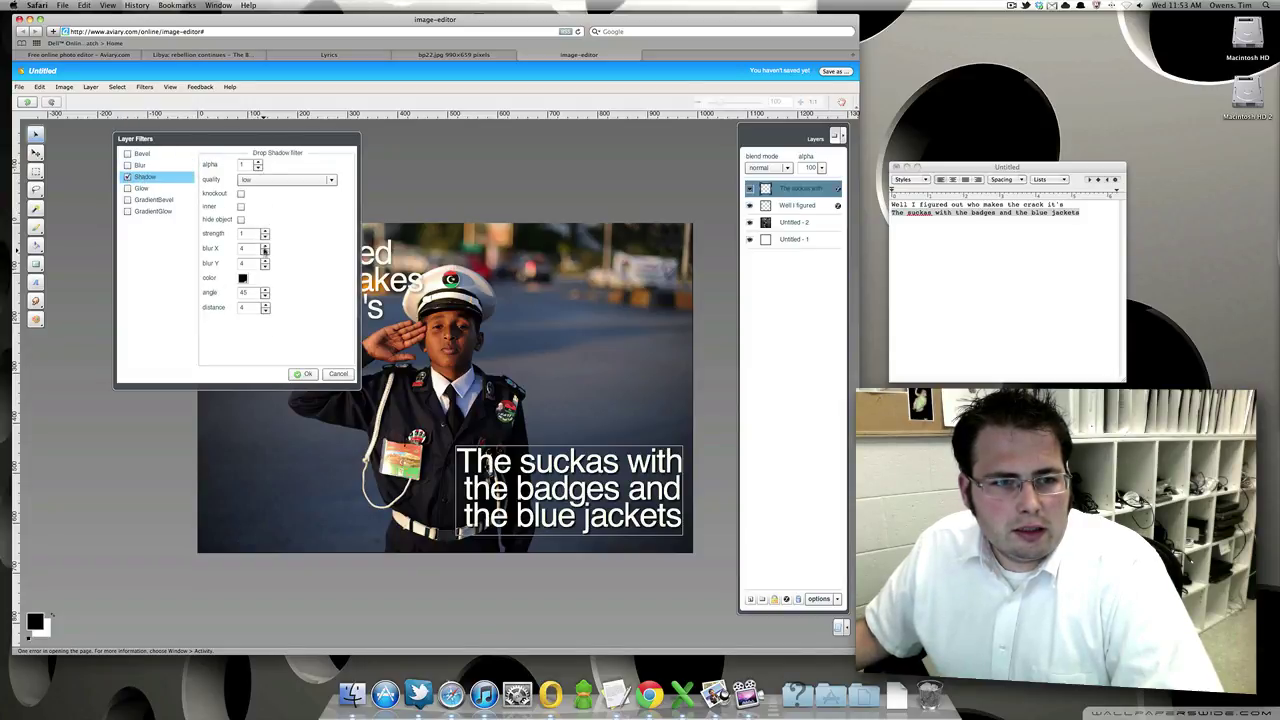
{"action": "left_click", "coordinate": [265, 246]}
{"action": "left_click", "coordinate": [265, 246]}
{"action": "left_click", "coordinate": [265, 261]}
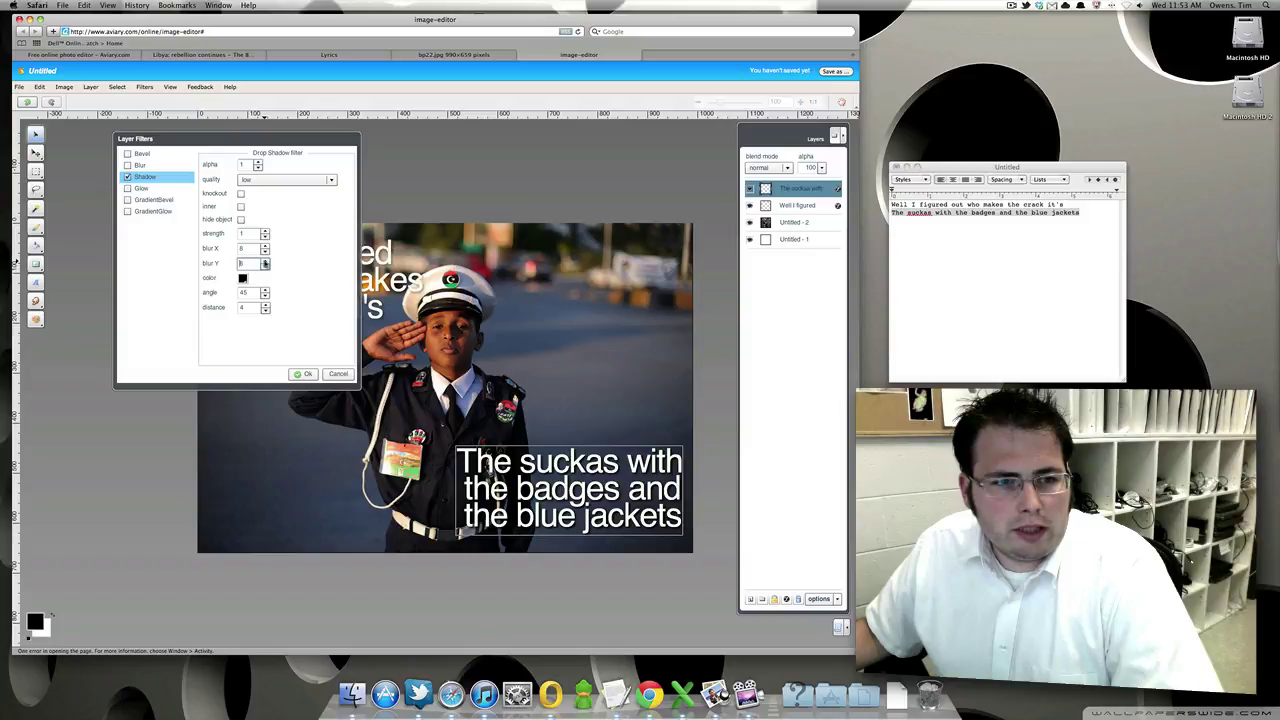
{"action": "left_click", "coordinate": [258, 167]}
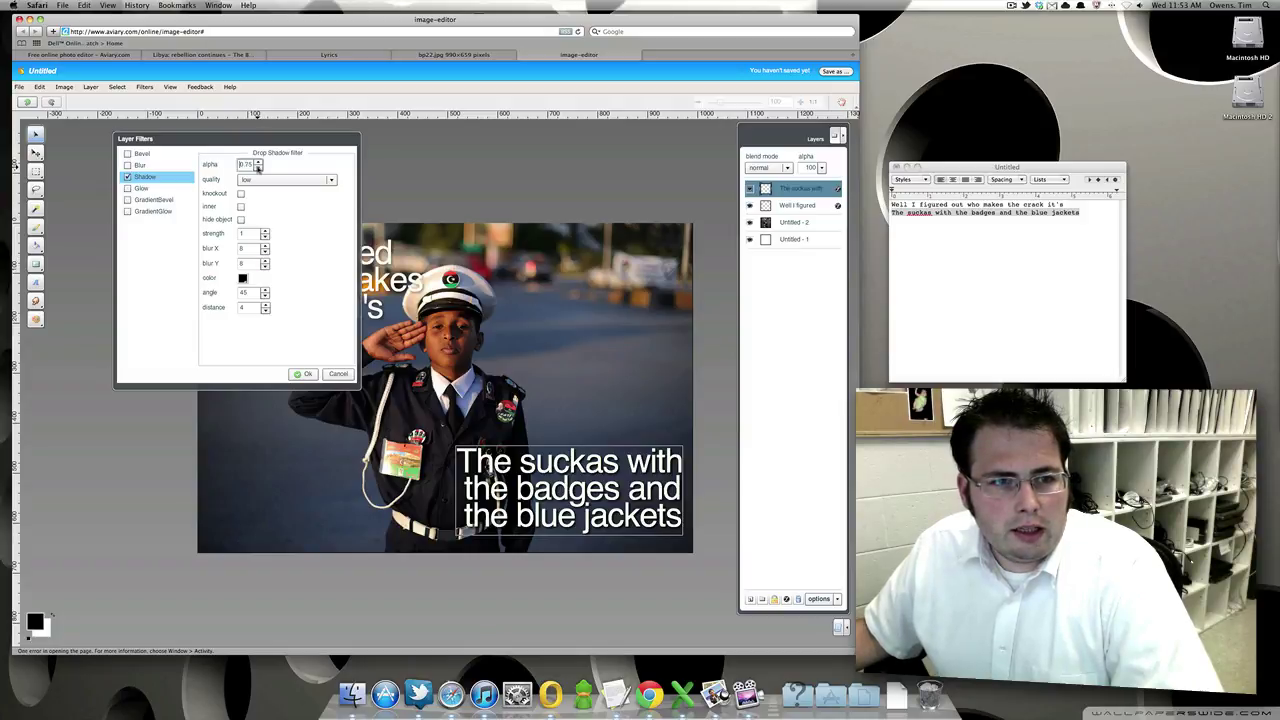
{"action": "left_click", "coordinate": [303, 374]}
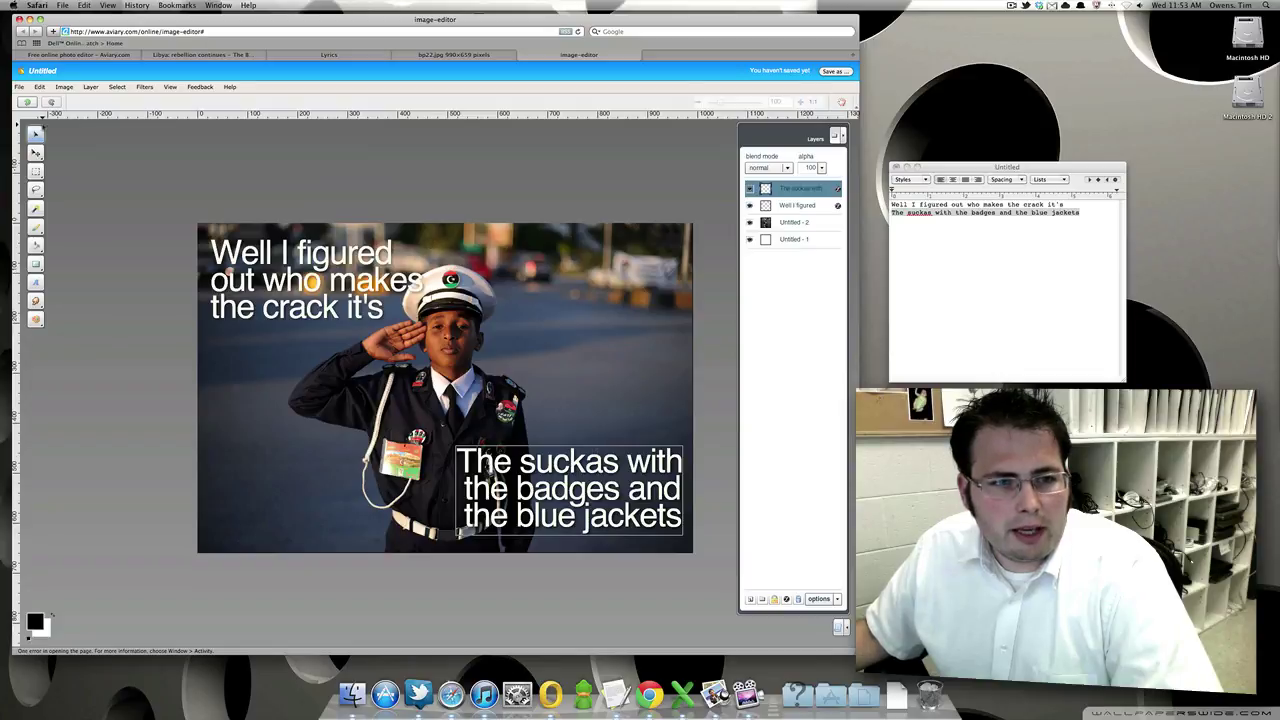
Export the image as PNG through File > Export Image and save the download to the Desktop
{"action": "left_click", "coordinate": [18, 87]}
{"action": "left_click", "coordinate": [44, 163]}
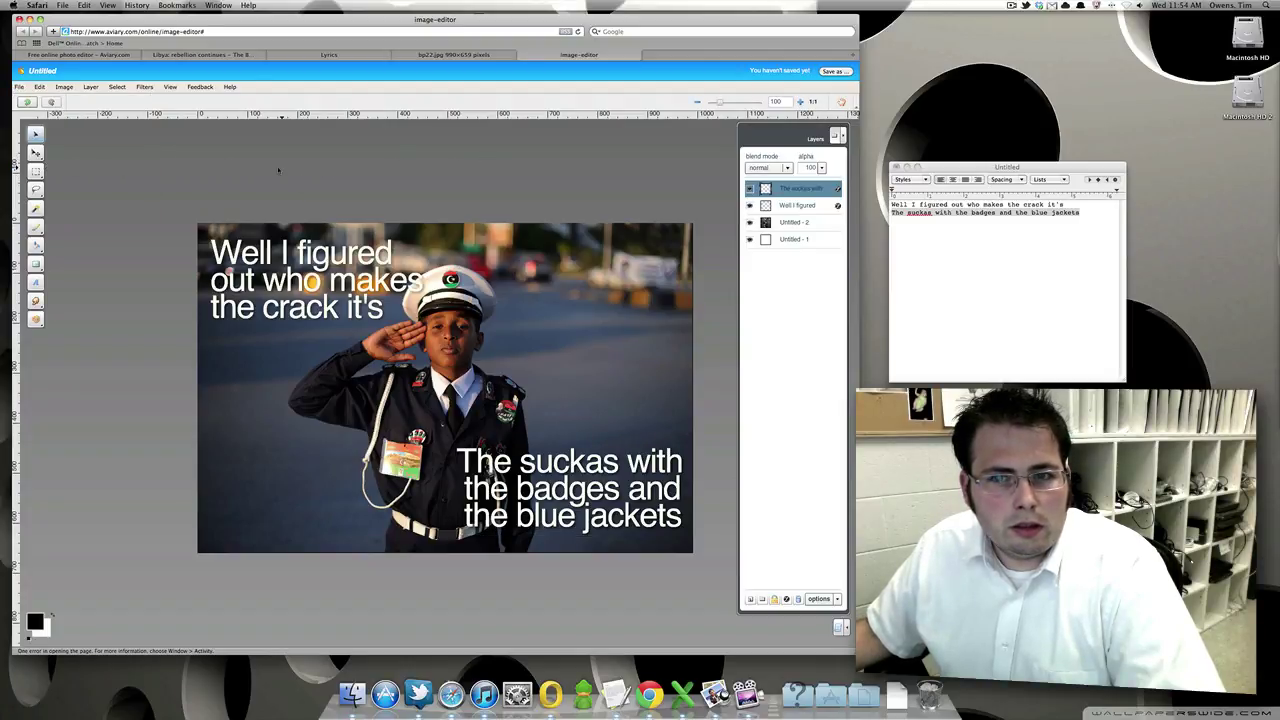
{"action": "left_click", "coordinate": [18, 87]}
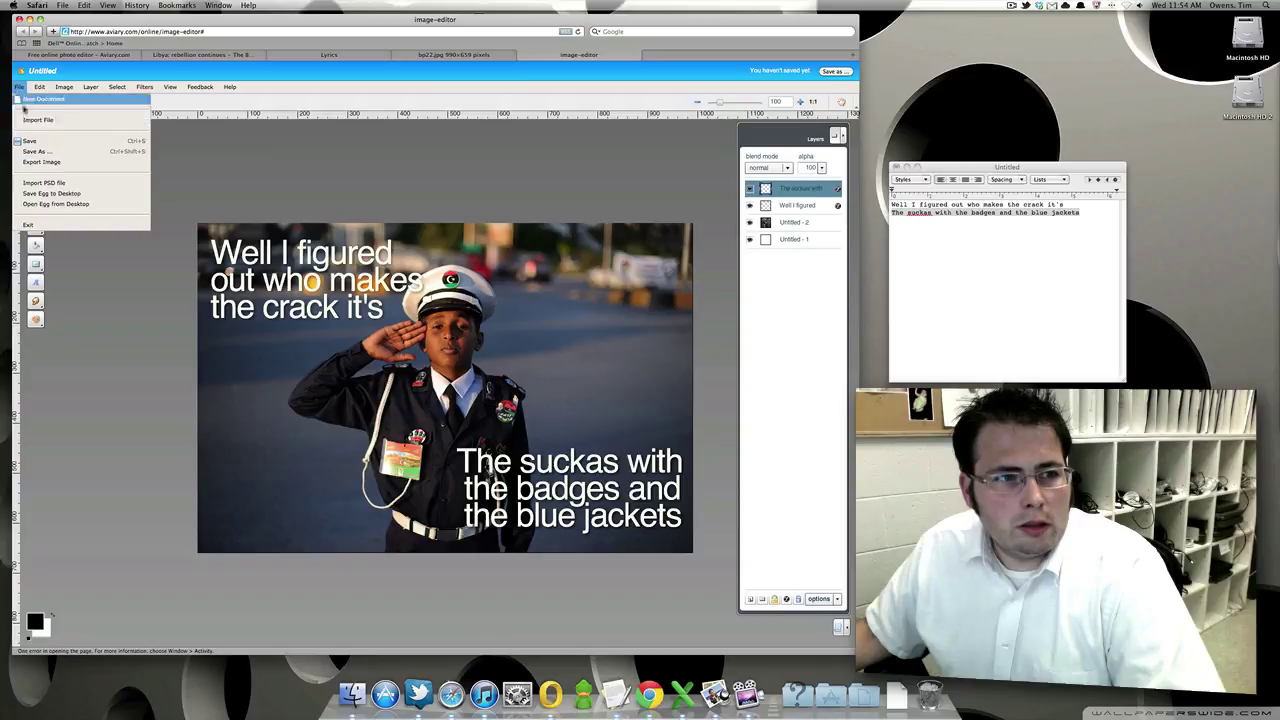
{"action": "left_click", "coordinate": [44, 163]}
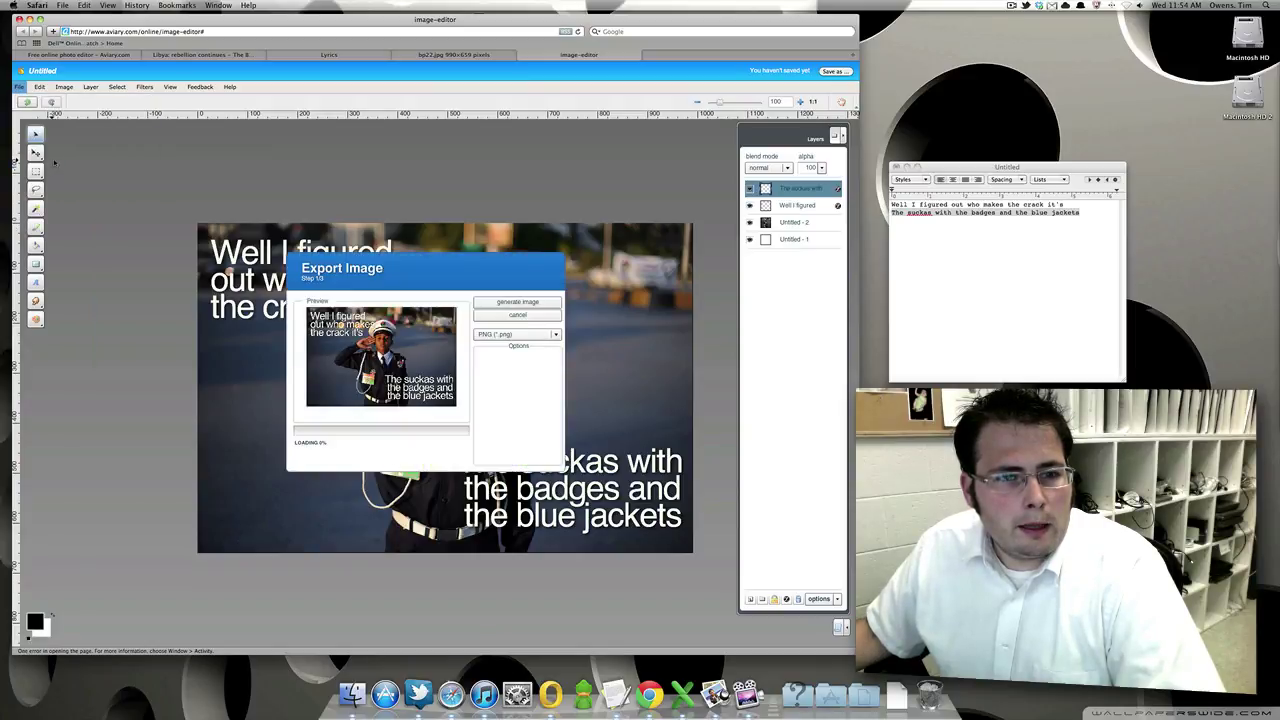
{"action": "left_click", "coordinate": [557, 336]}
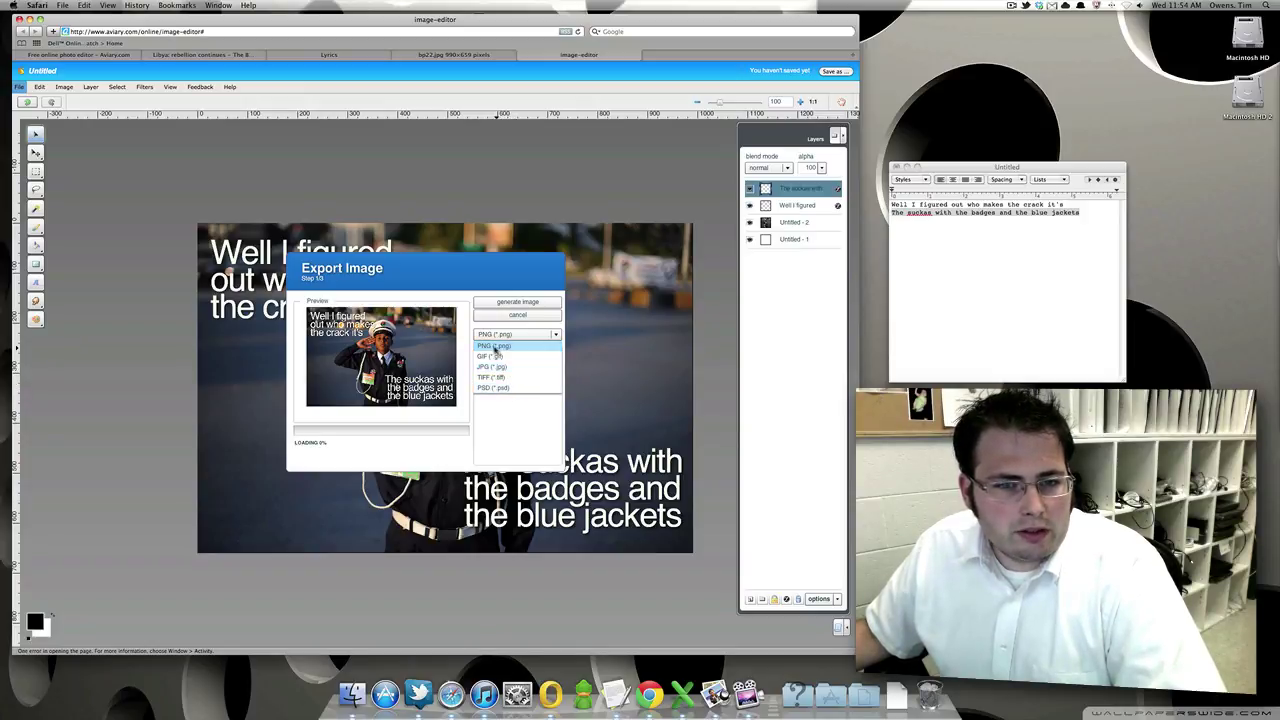
{"action": "left_click", "coordinate": [517, 292]}
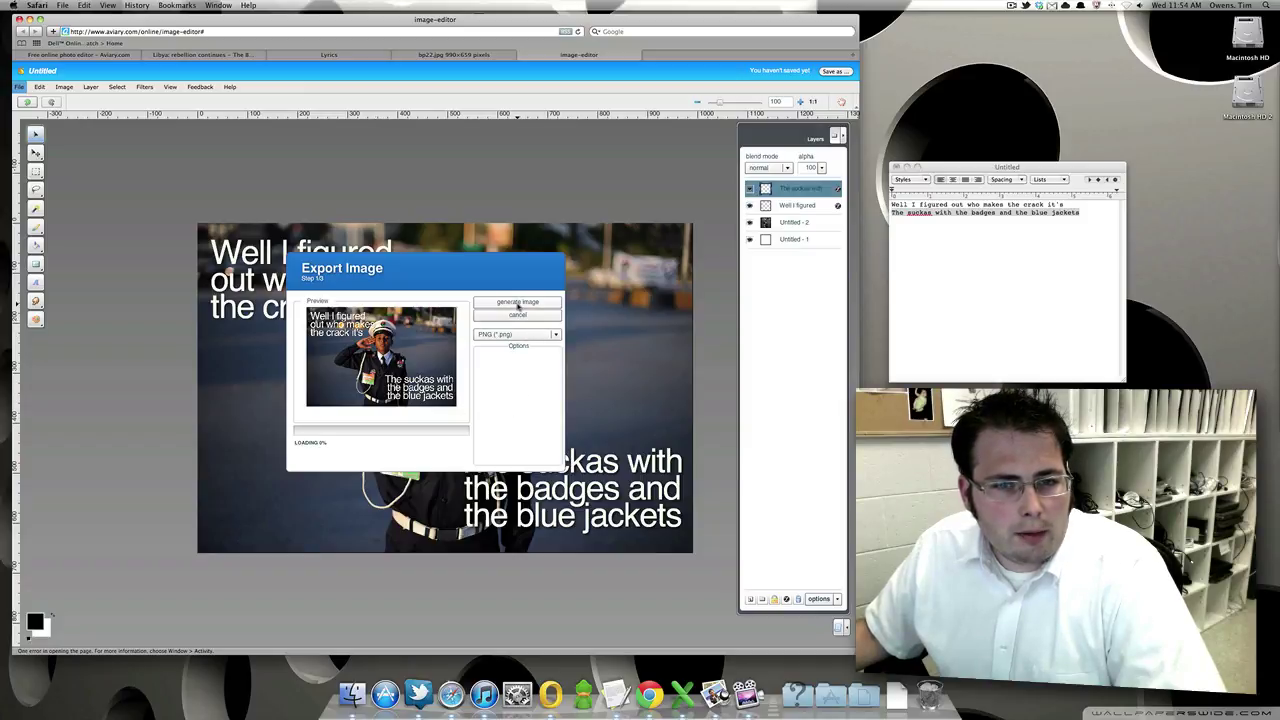
{"action": "left_click", "coordinate": [518, 302]}
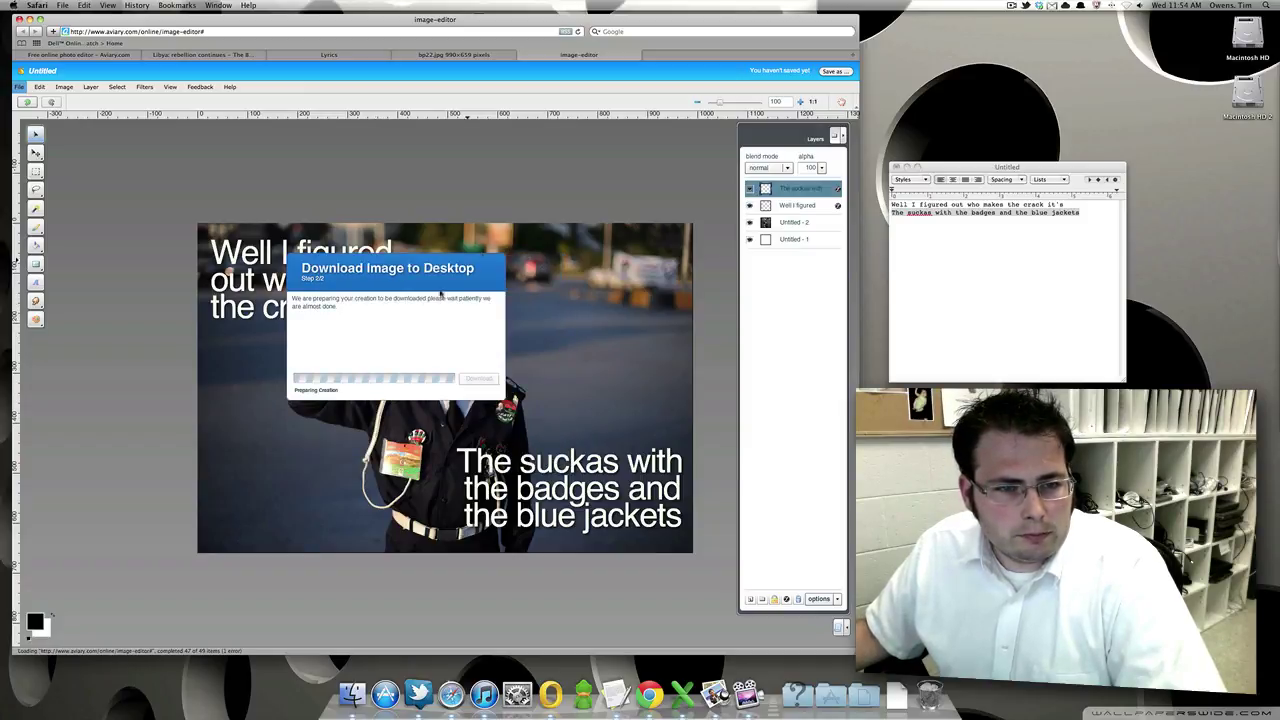
{"action": "left_click", "coordinate": [477, 378]}
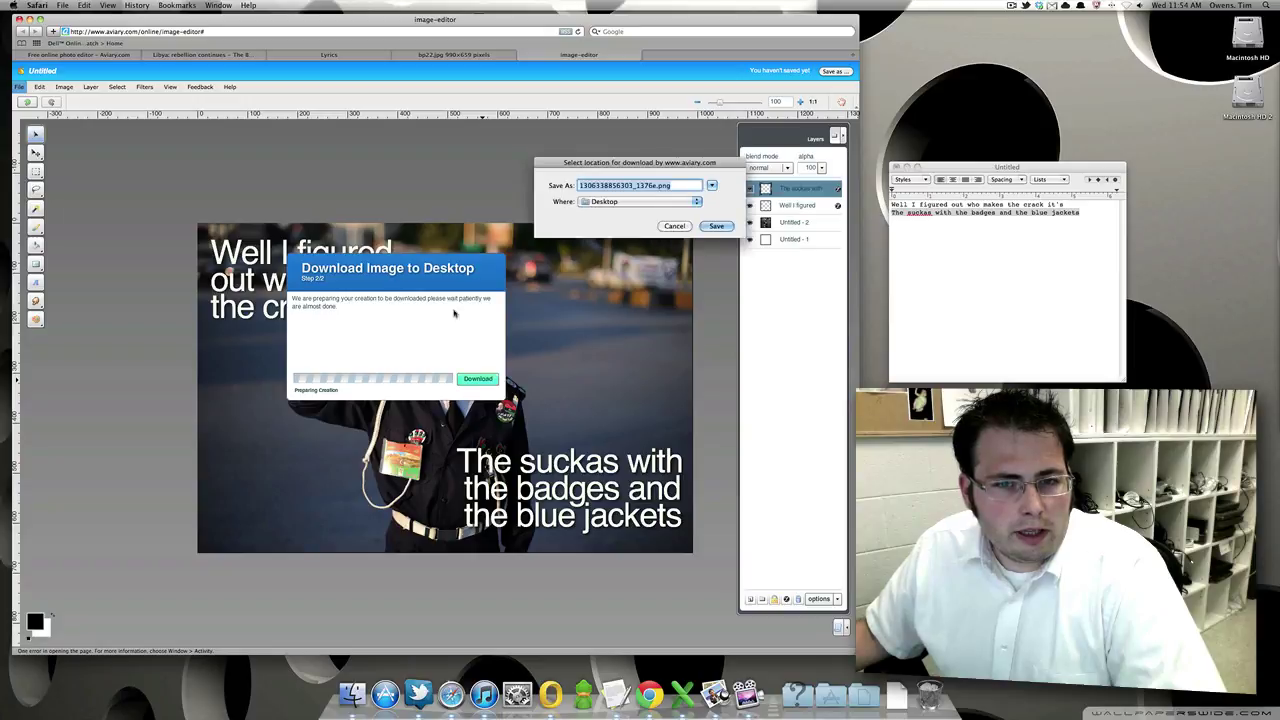
{"action": "left_click", "coordinate": [716, 226]}
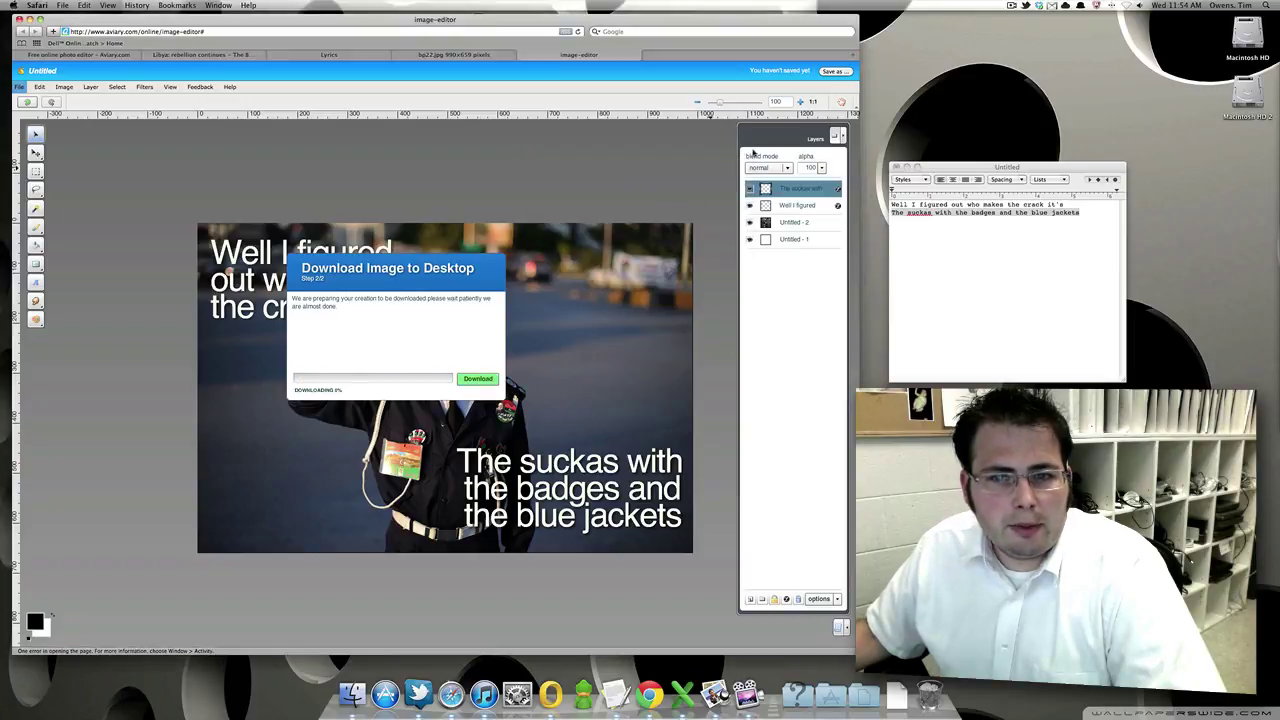
Open the exported PNG from the Desktop in Preview
{"action": "double_click", "coordinate": [1245, 152]}
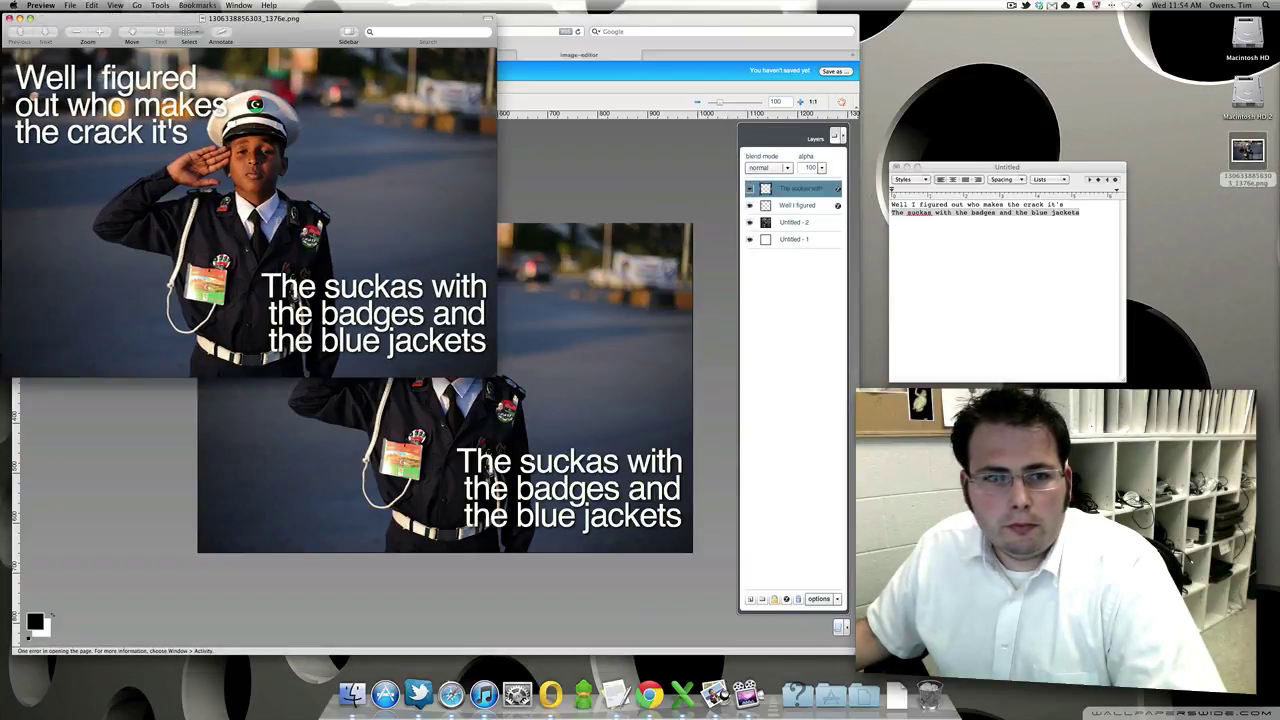